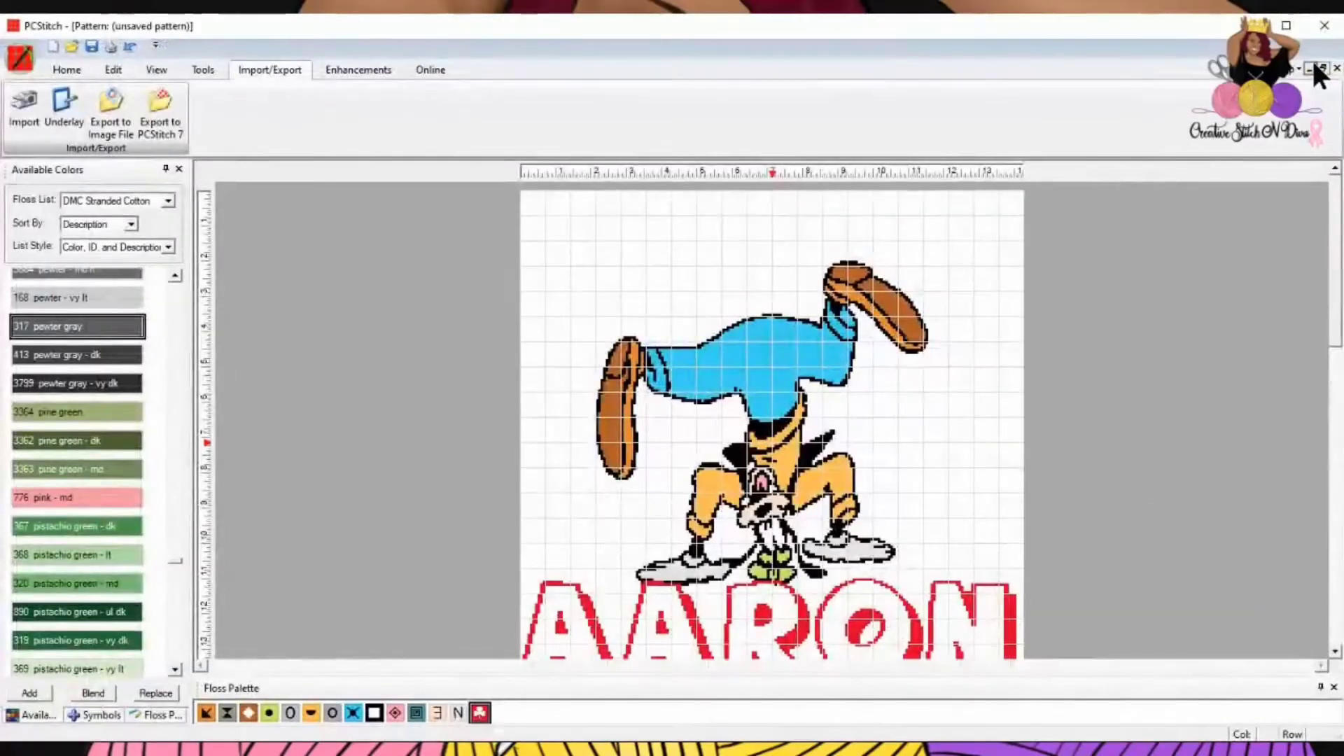
# - Minimize the pattern with the upside-down figure and maximize the pattern showing the jester figure above the lettering
pyautogui.click(1317, 67)
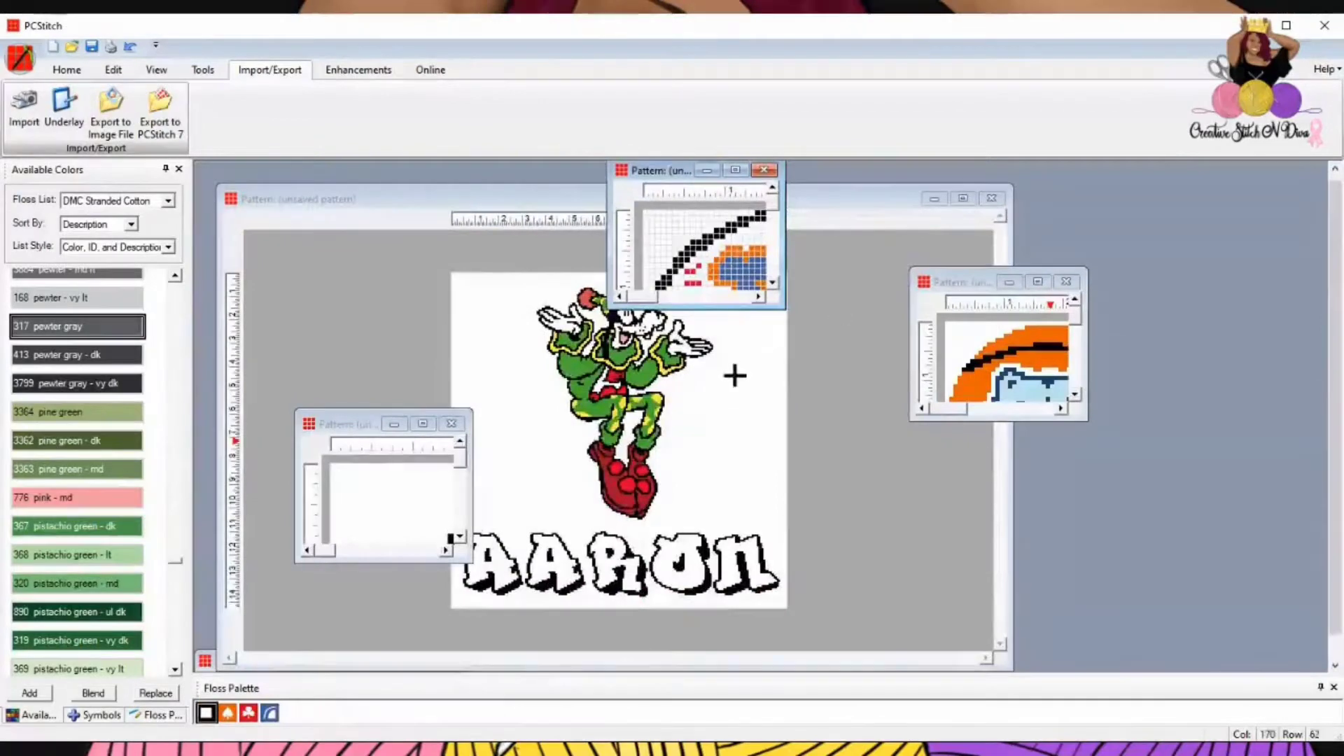
pyautogui.click(962, 198)
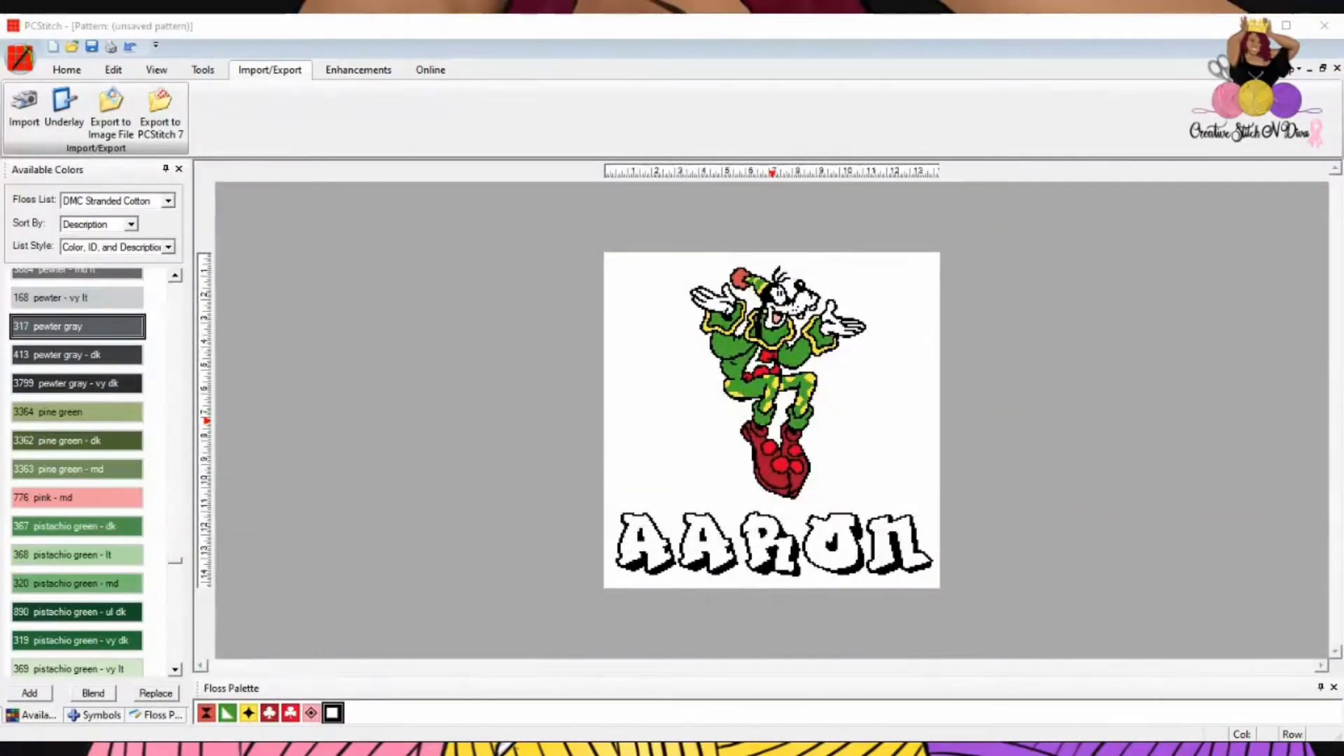
pyautogui.click(817, 459)
pyautogui.hotkey('alt', 'Tab')
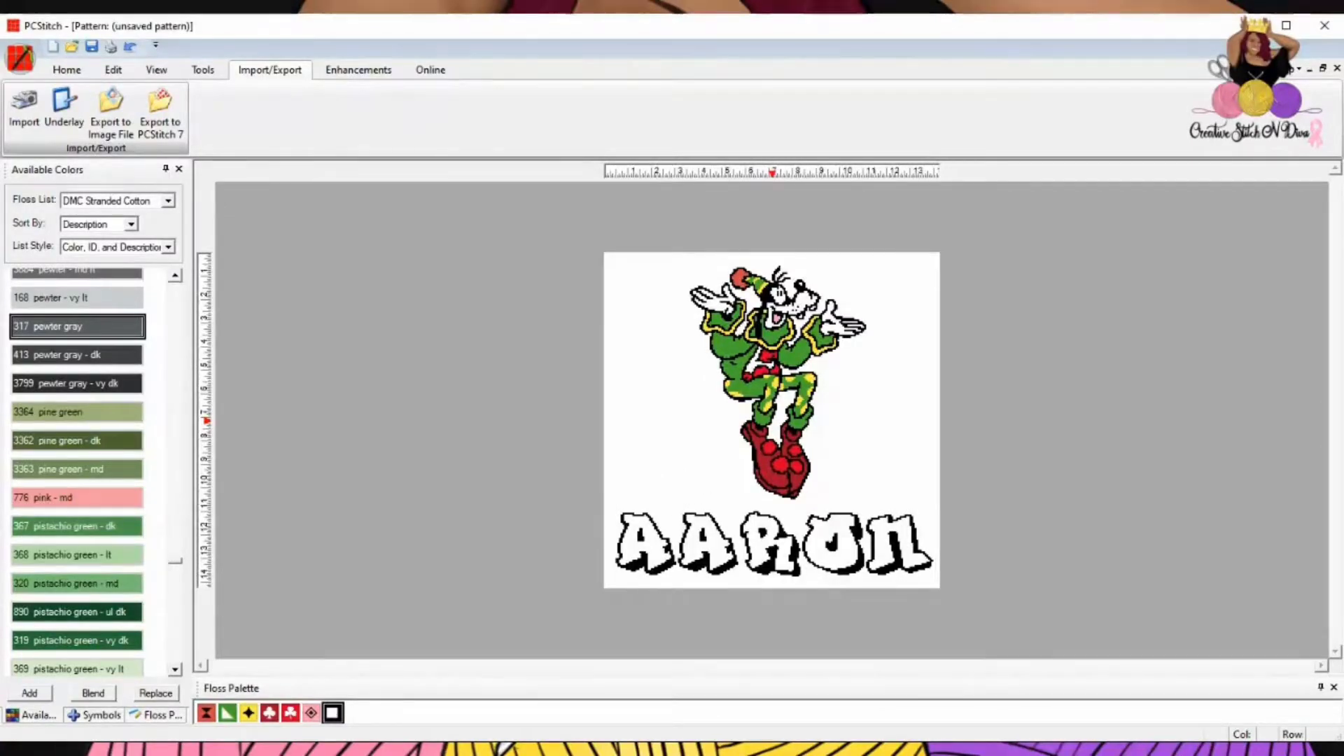
# - Select the jester figure, try it in different spots over the lettering, and leave it directly above the lettering
pyautogui.click(66, 70)
pyautogui.moveTo(666, 259); pyautogui.dragTo(906, 502)
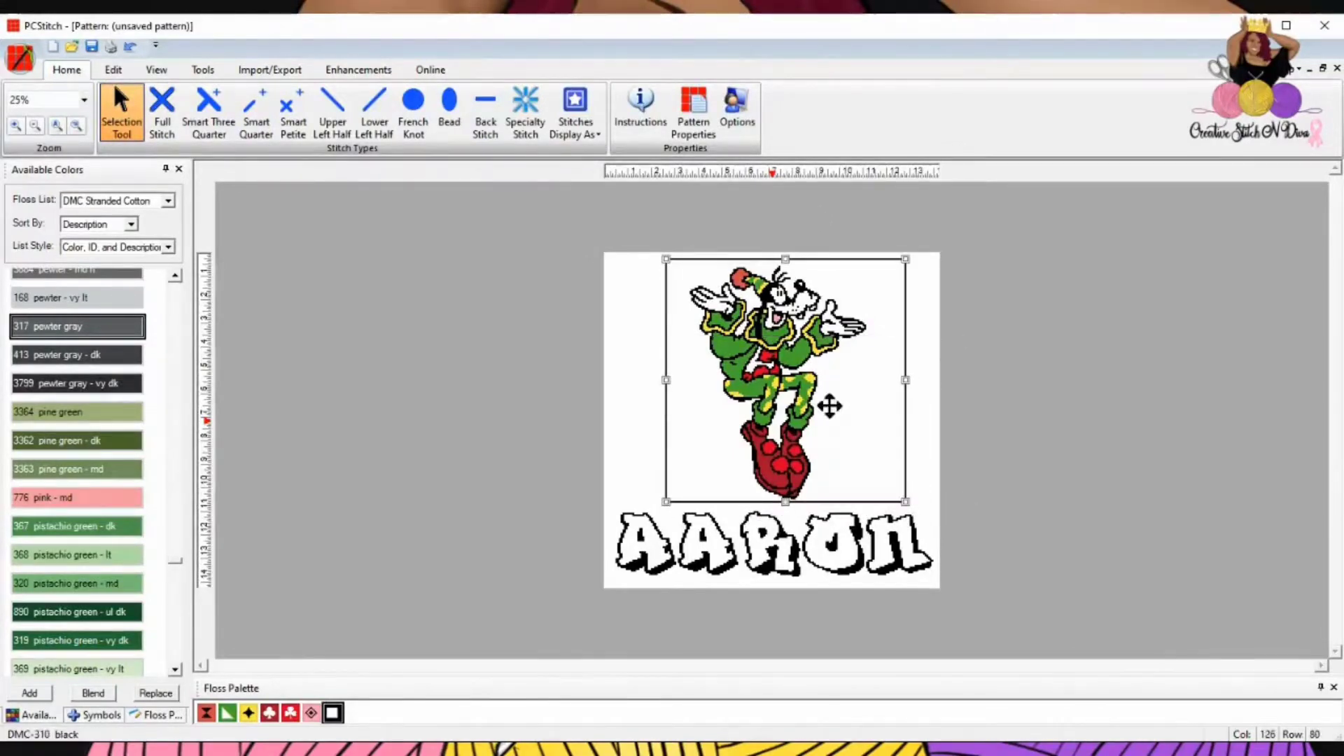
pyautogui.moveTo(775, 347); pyautogui.dragTo(714, 434)
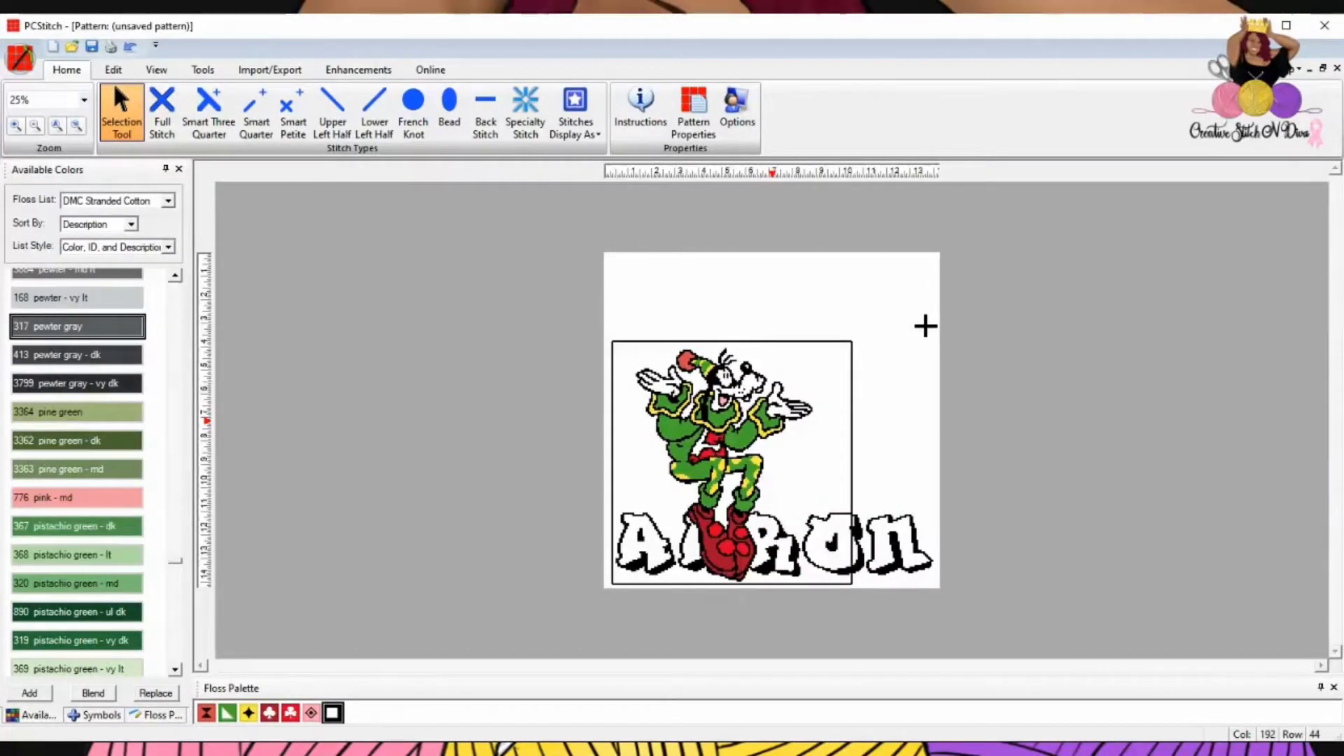
pyautogui.moveTo(720, 448); pyautogui.dragTo(767, 403)
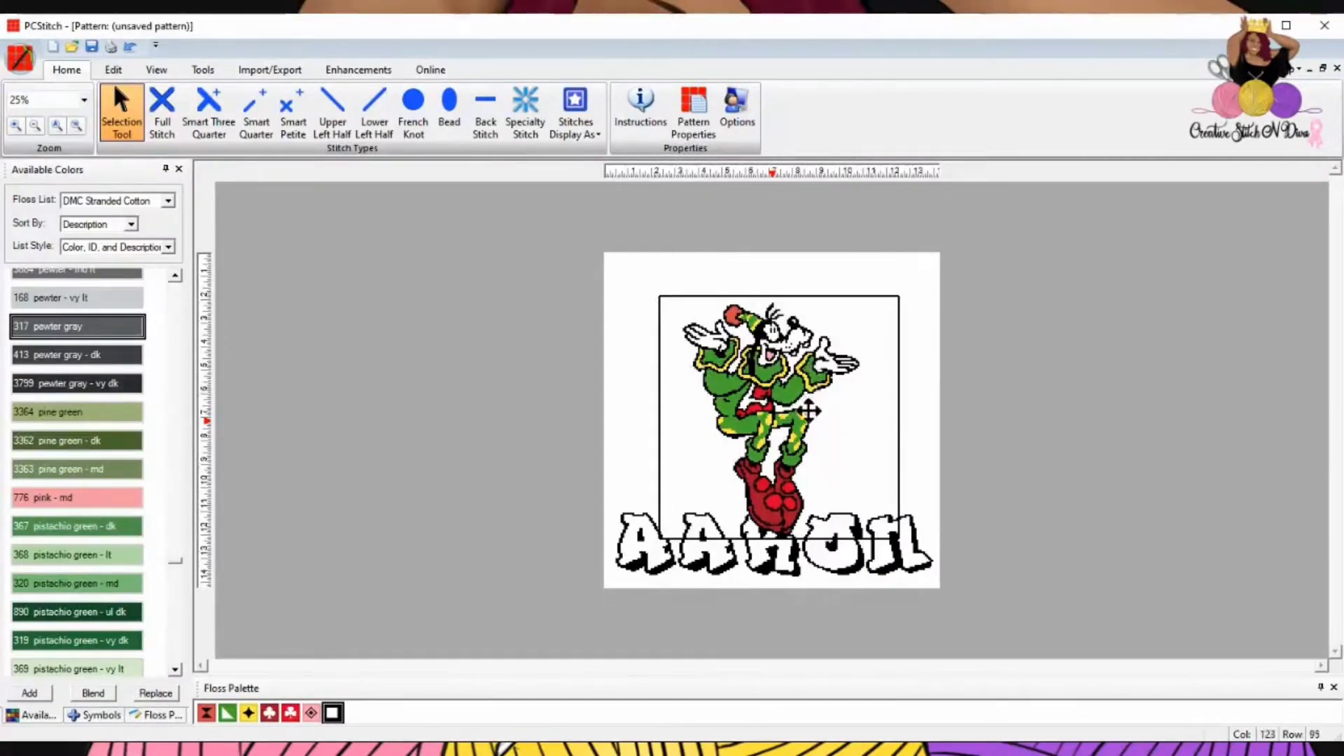
pyautogui.moveTo(784, 387); pyautogui.dragTo(791, 429)
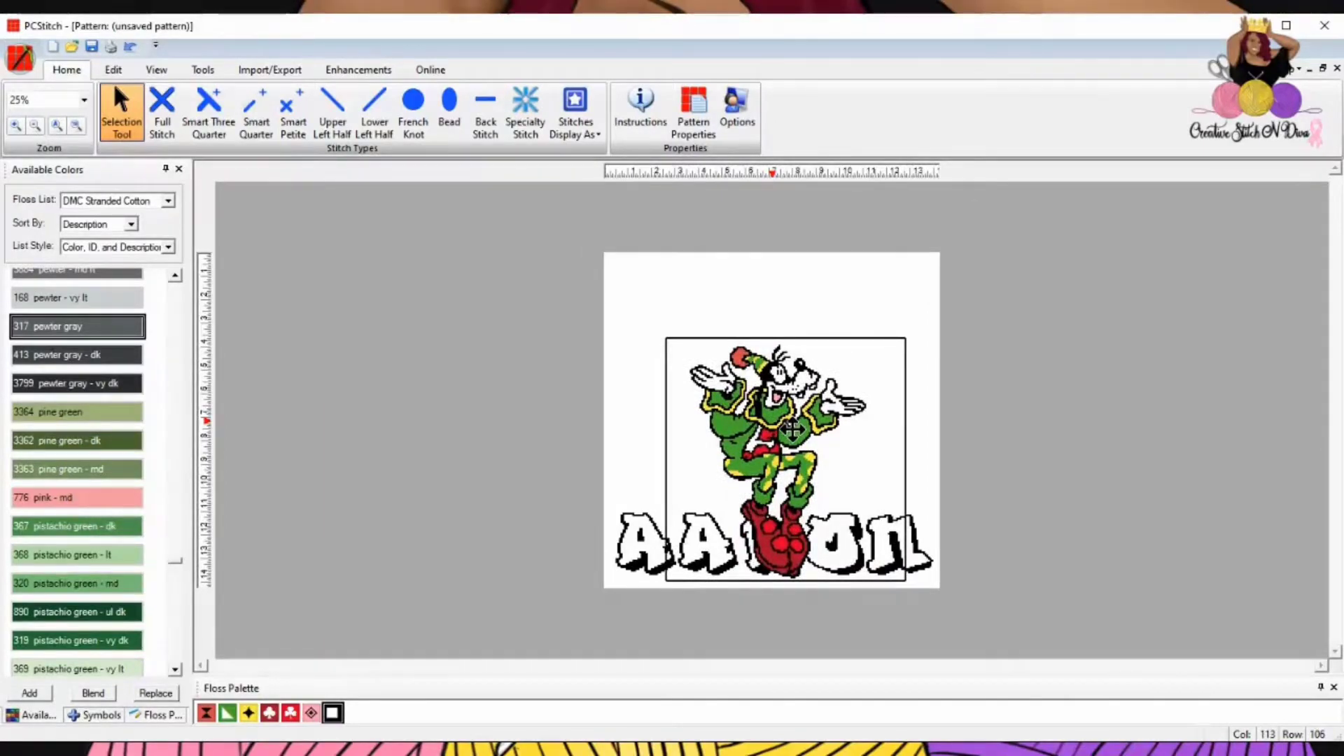
pyautogui.moveTo(792, 430); pyautogui.dragTo(786, 359)
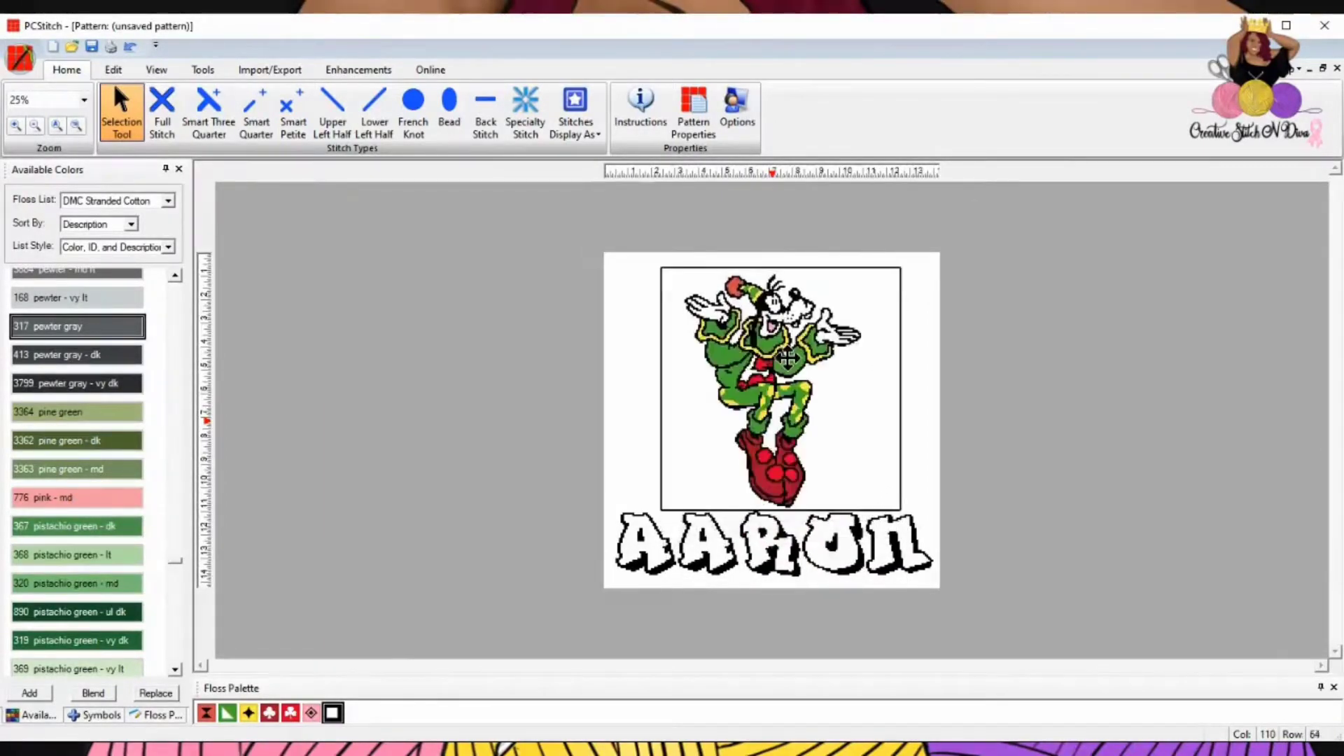
pyautogui.click(641, 379)
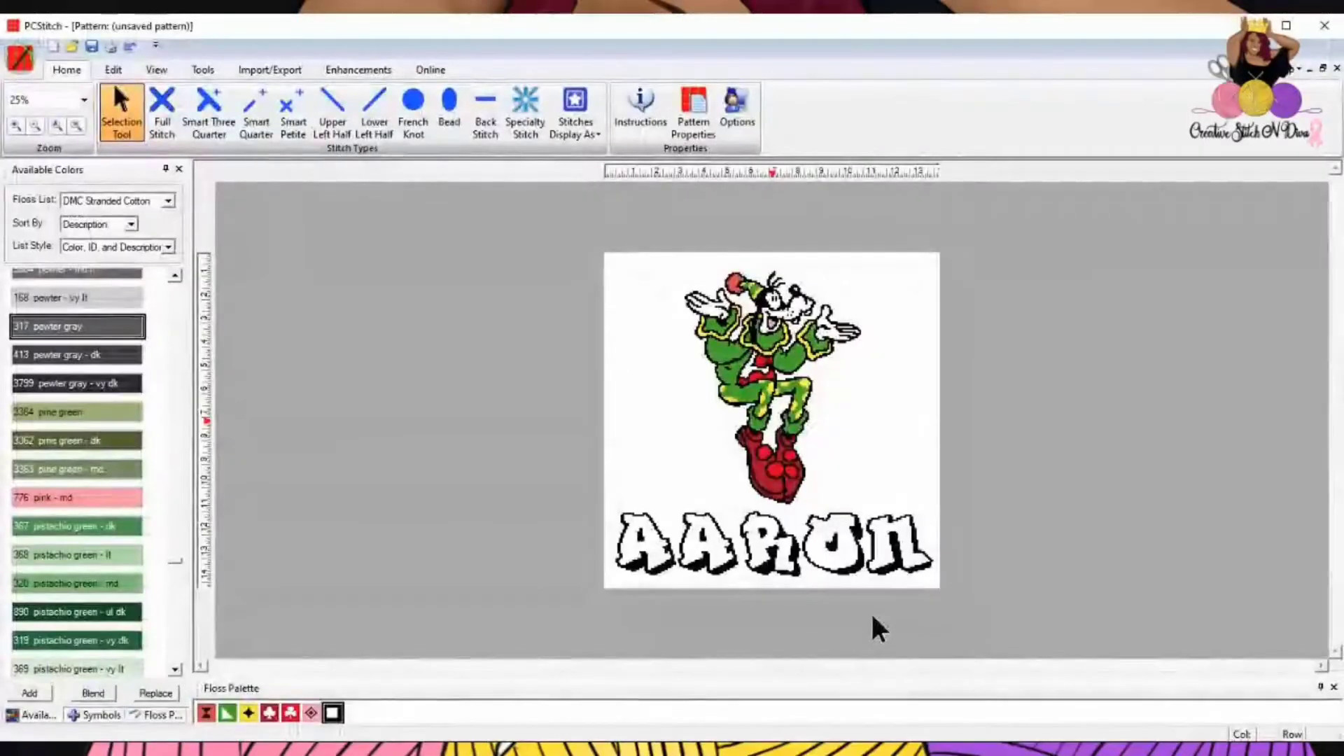
# - Minimize the jester pattern and maximize the pattern with the upside-down figure, showing the whole design at 25%
pyautogui.click(1323, 68)
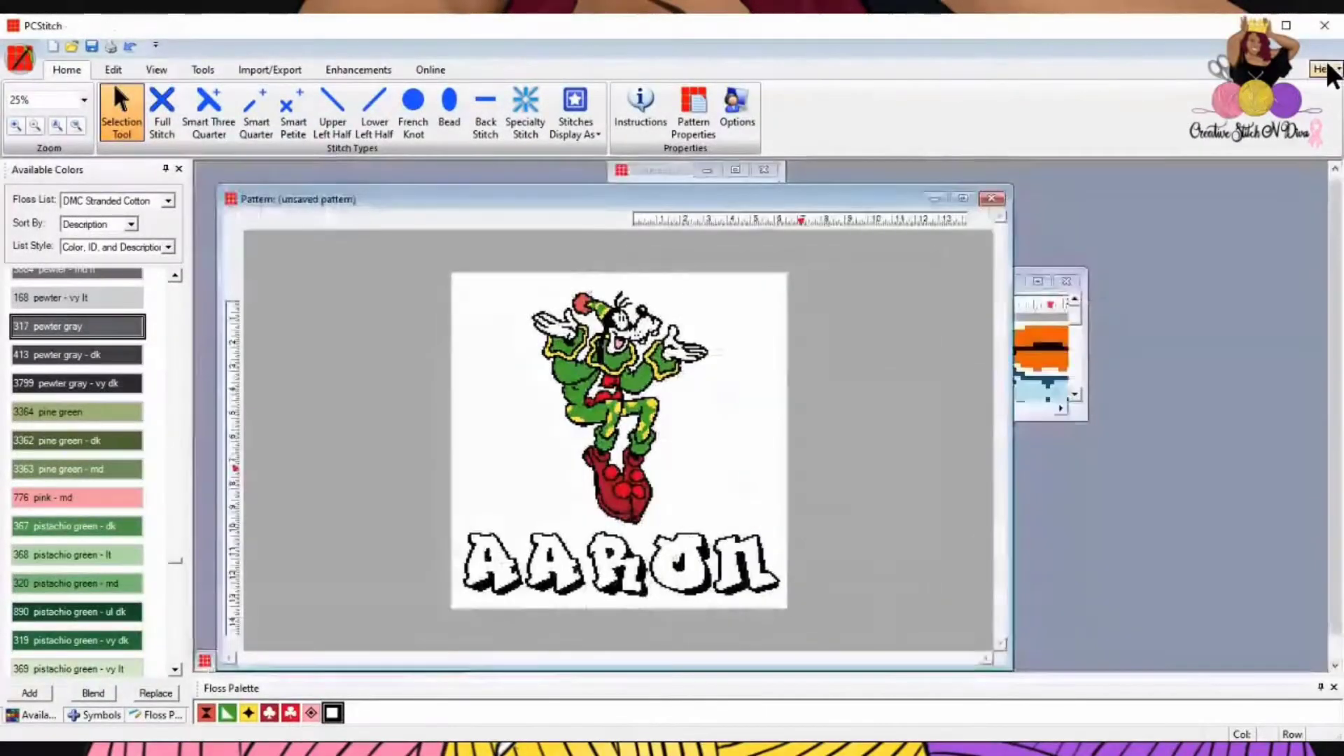
pyautogui.click(933, 200)
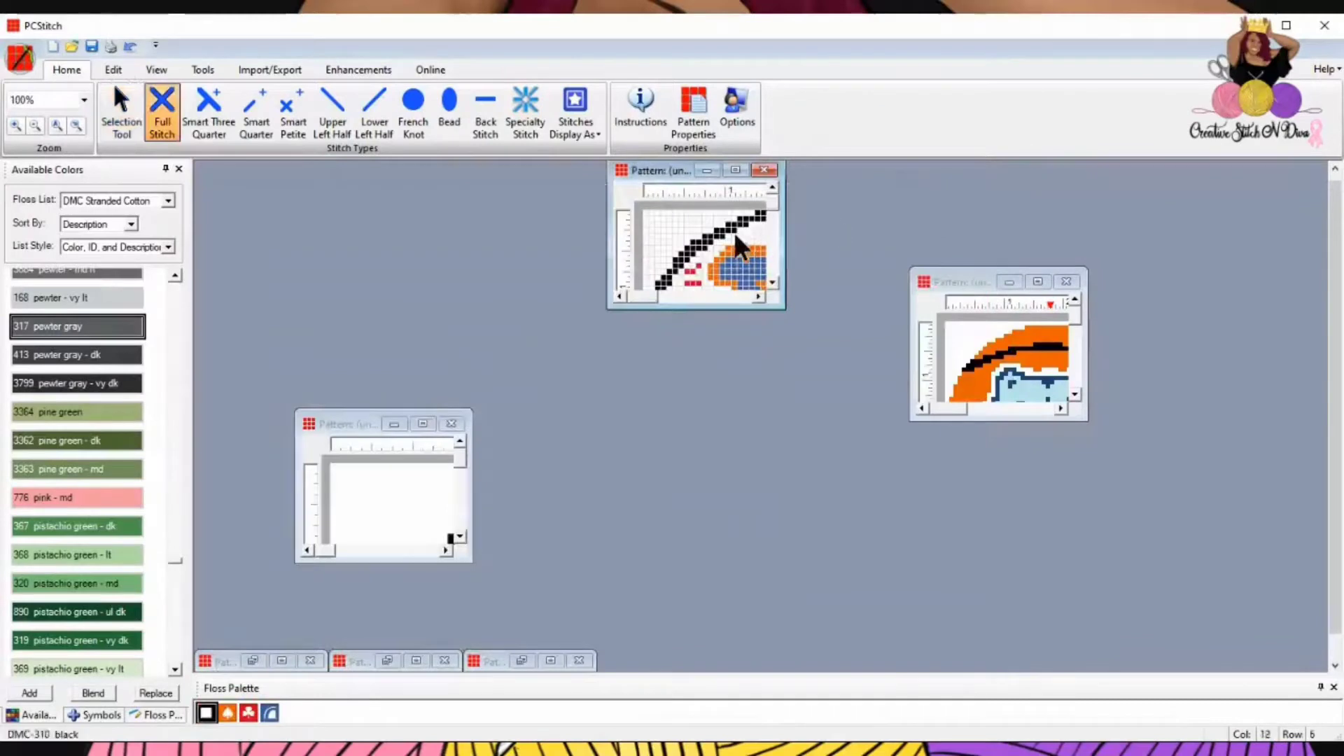
pyautogui.click(415, 660)
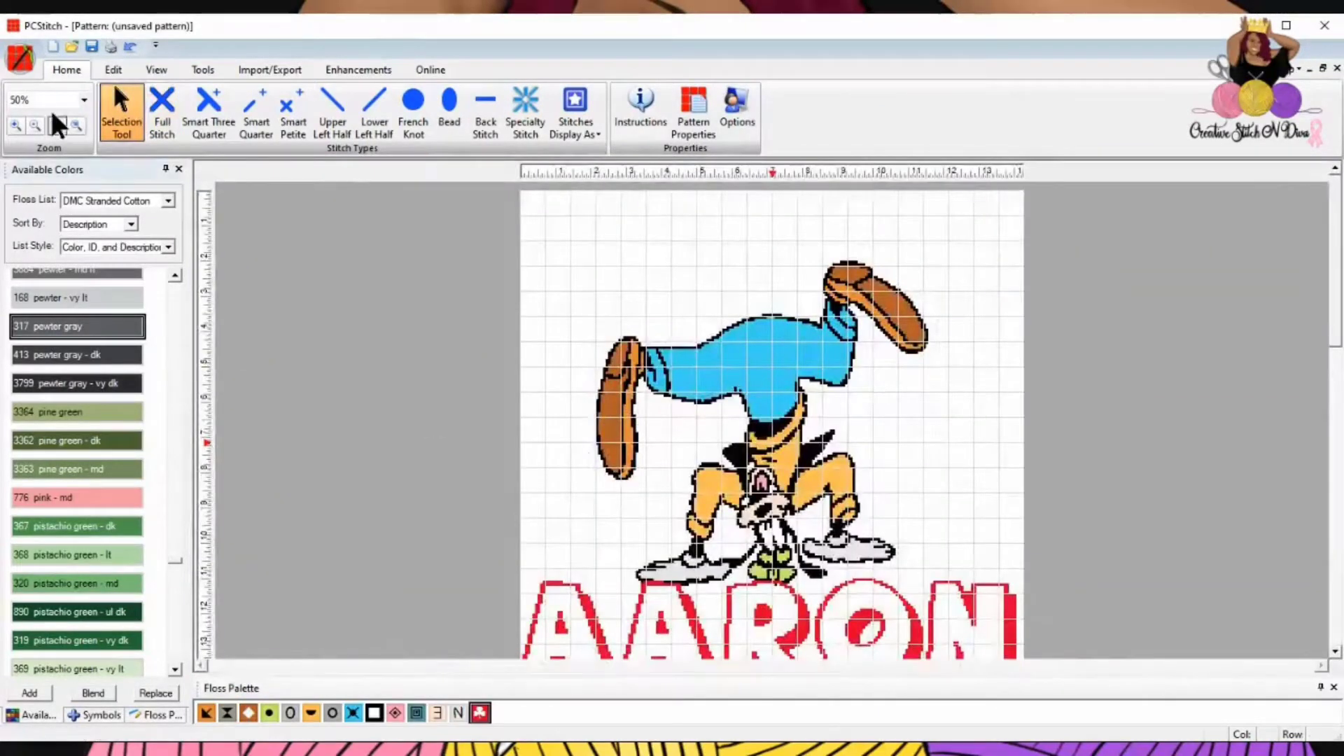
pyautogui.click(35, 126)
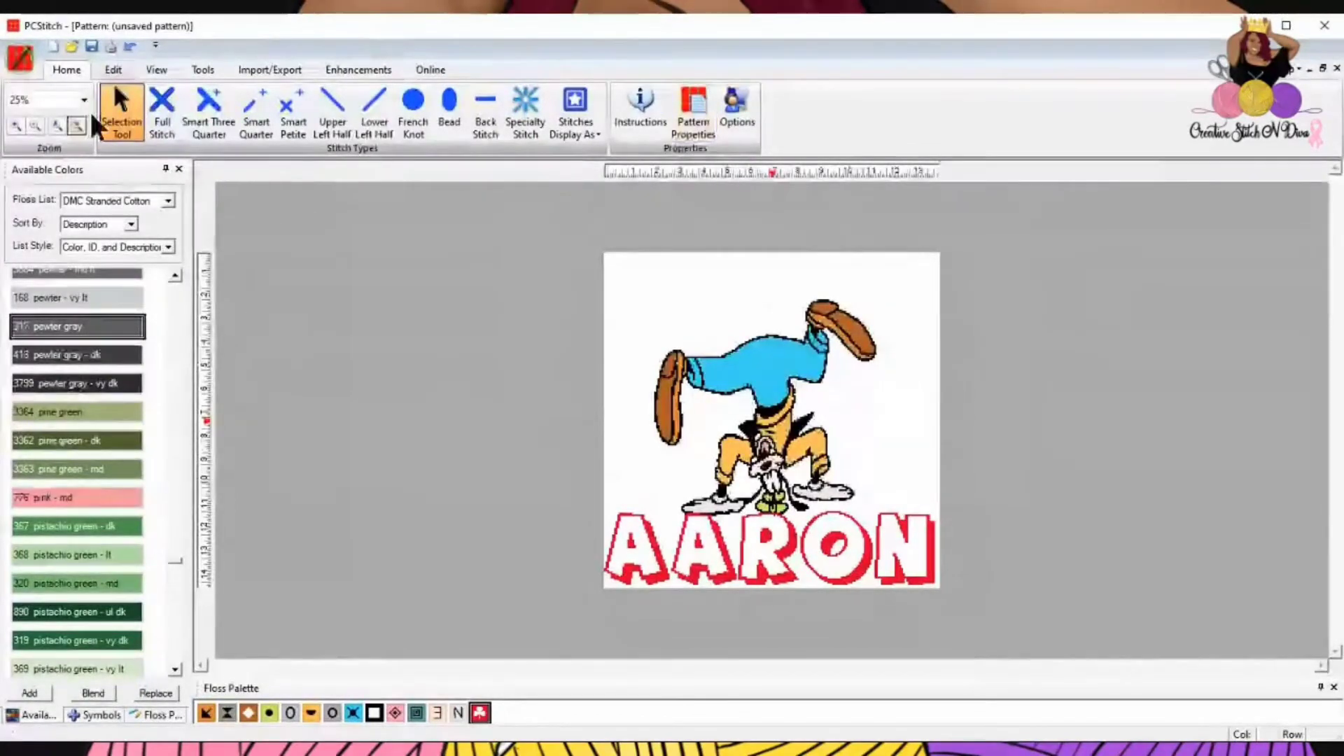
# - Examine the upside-down figure and its lettering at 50% and check the pattern's properties
pyautogui.click(156, 71)
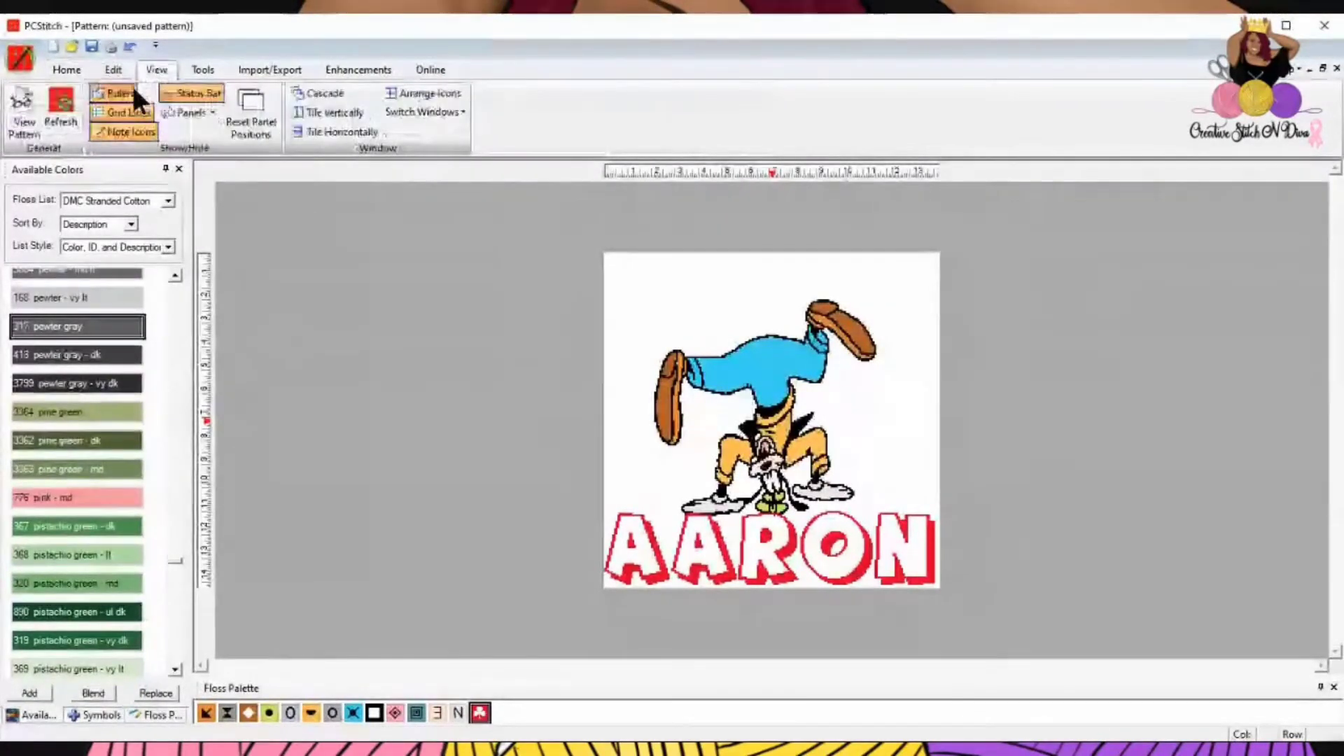
pyautogui.click(64, 68)
pyautogui.click(15, 126)
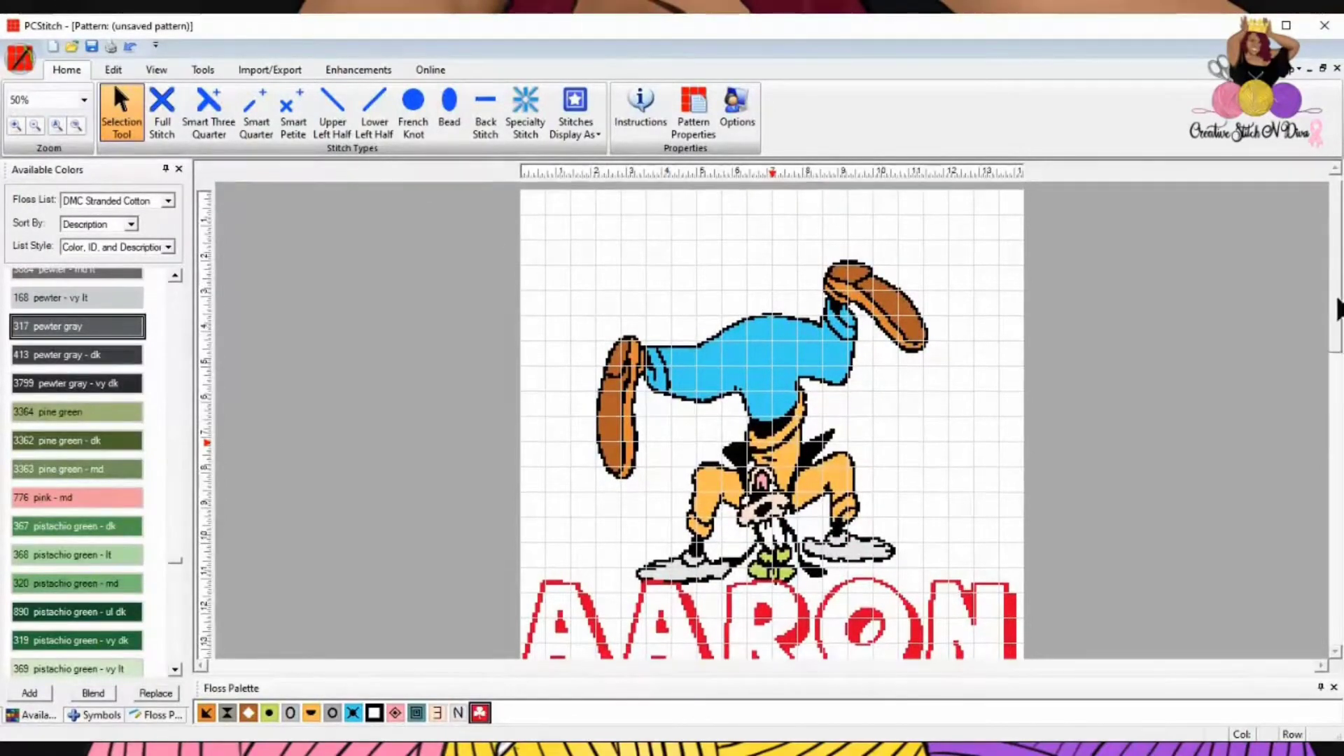
pyautogui.moveTo(1338, 299); pyautogui.dragTo(1342, 459)
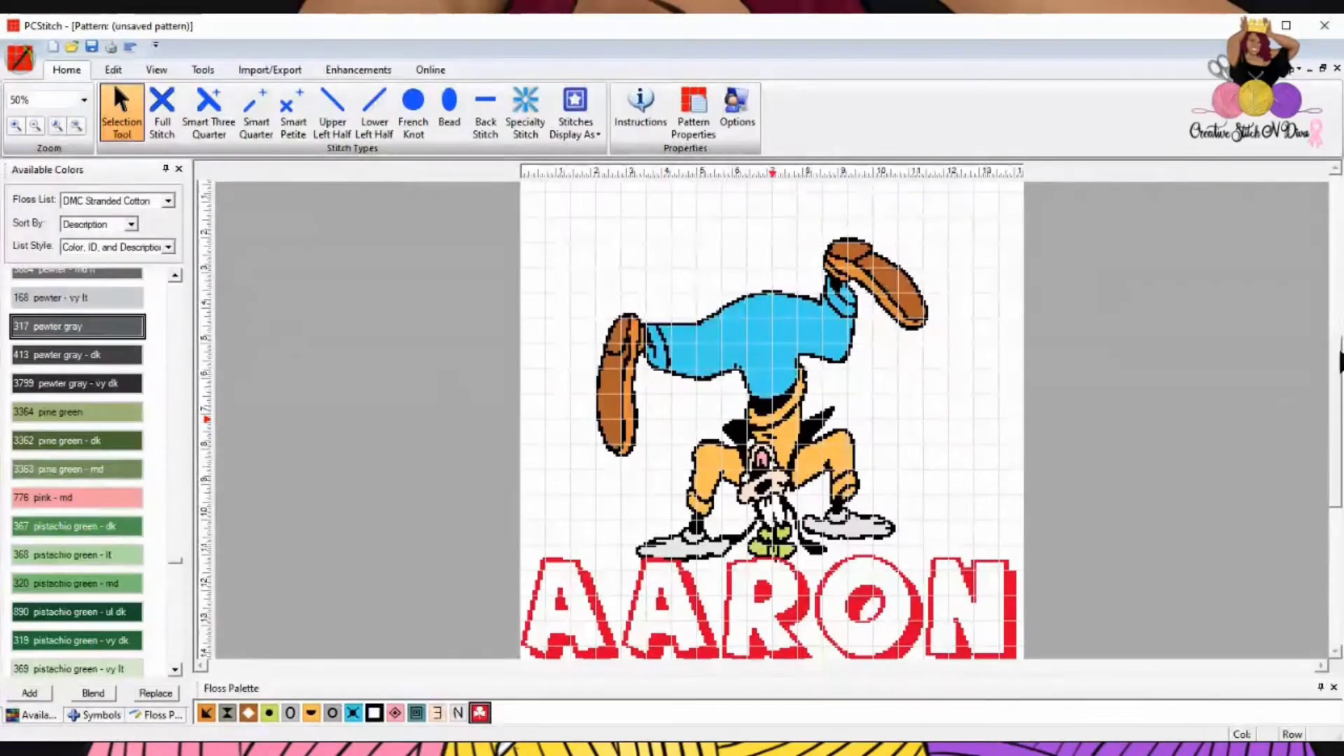
pyautogui.moveTo(1339, 371); pyautogui.dragTo(1341, 514)
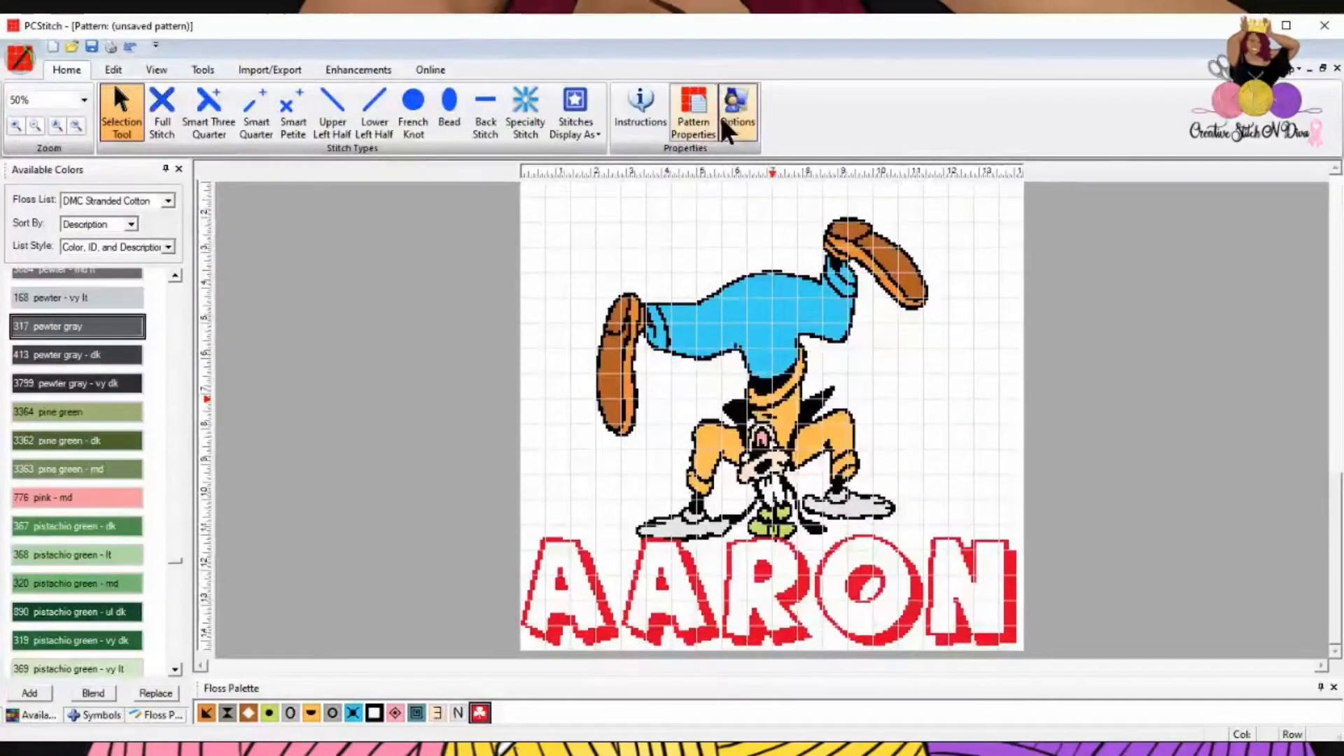
pyautogui.click(696, 120)
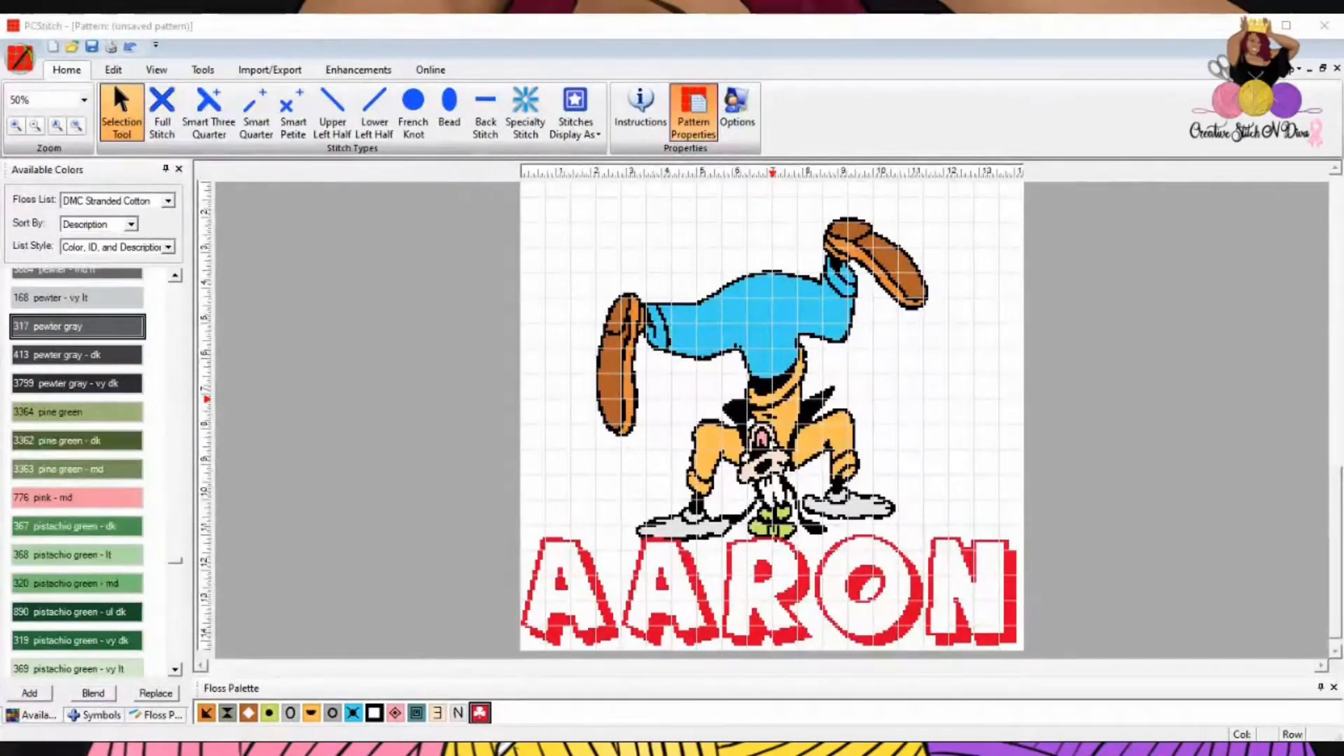
pyautogui.press('Return')
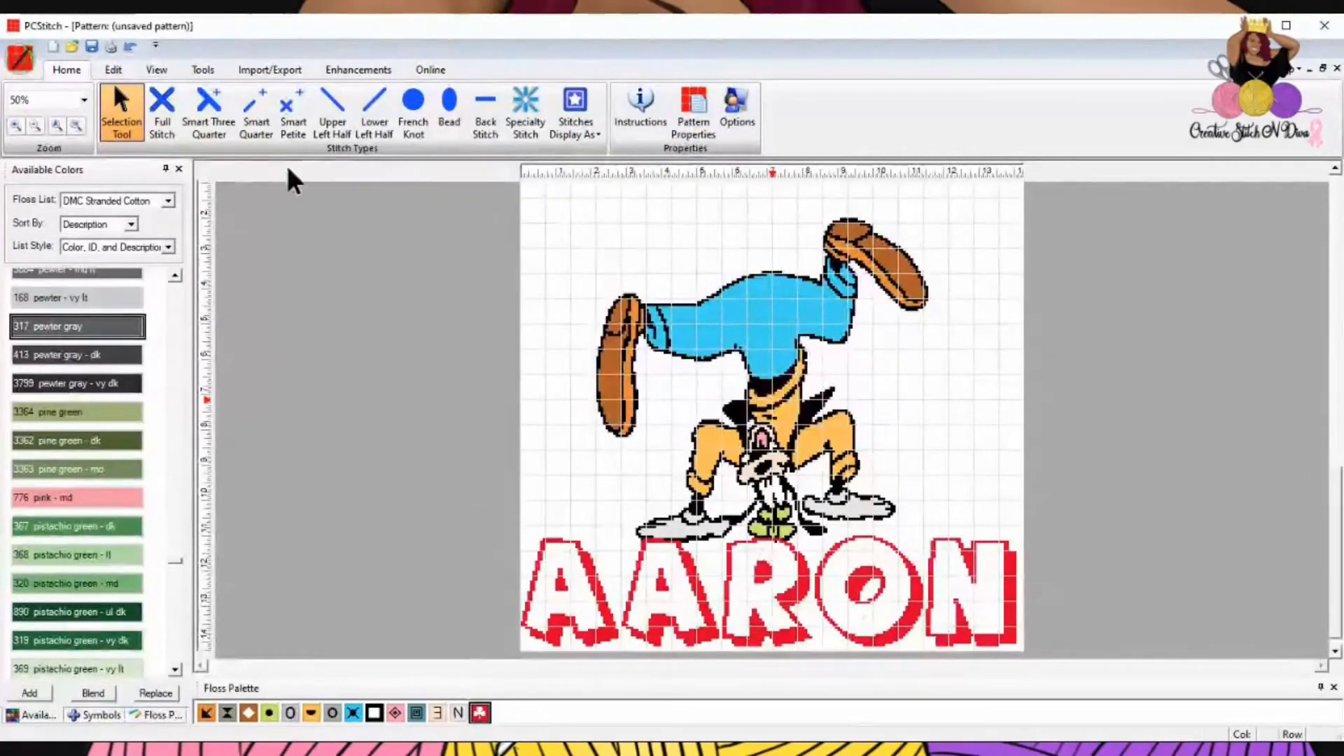
# - Outline three areas about five grid squares wide across the upper part of the upside-down figure's pattern and clear the selection
pyautogui.click(33, 125)
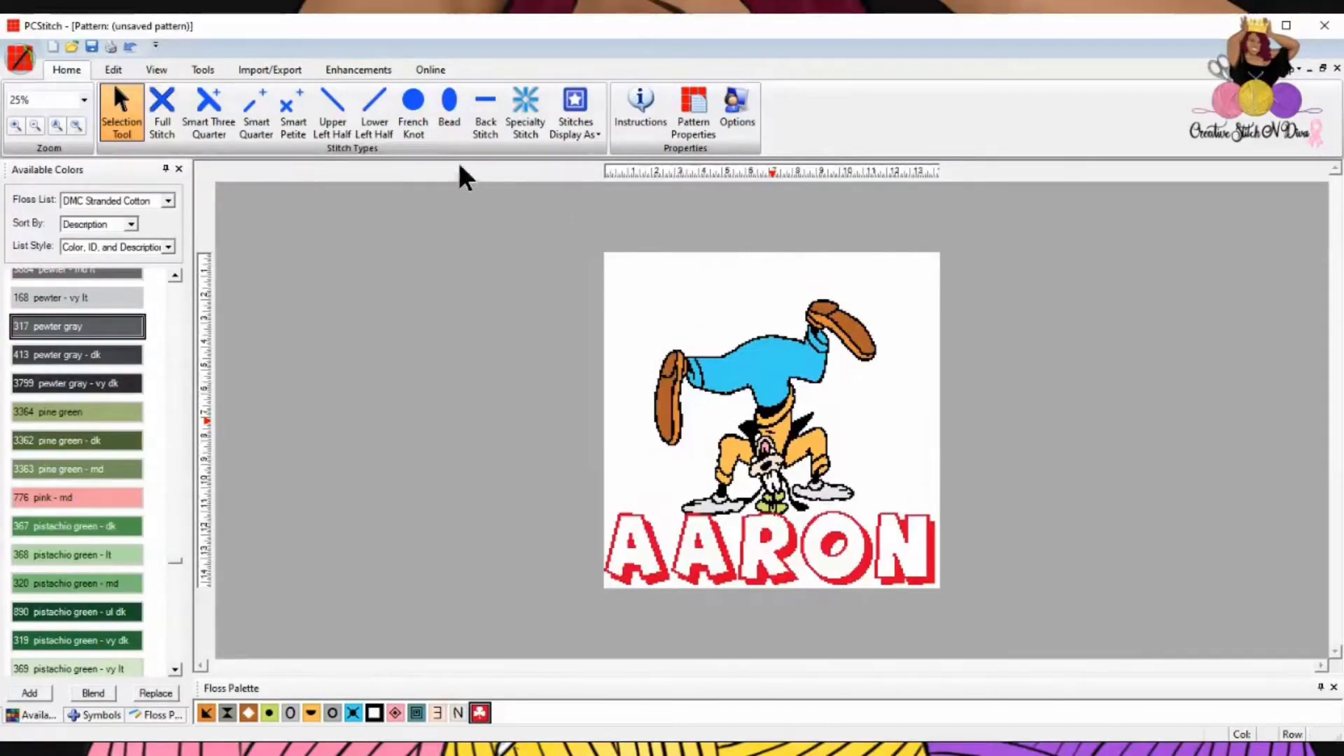
pyautogui.click(15, 126)
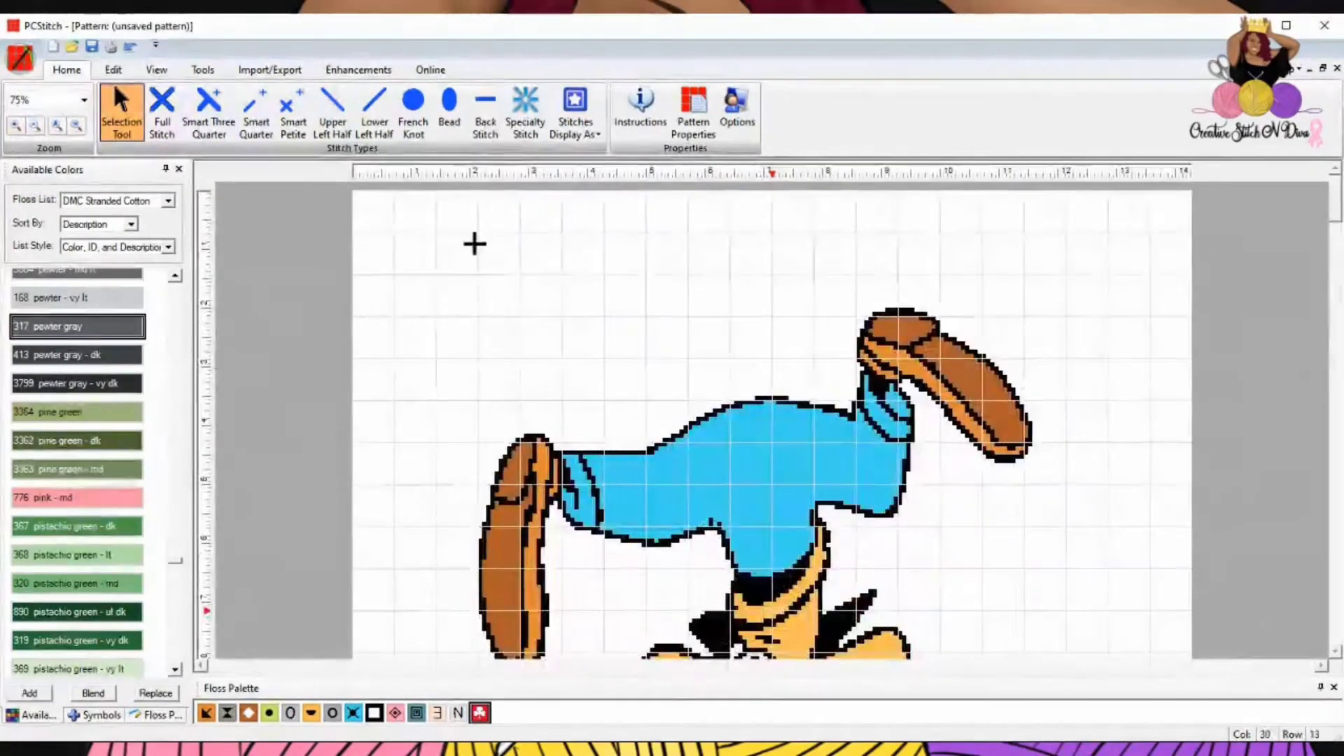
pyautogui.click(34, 125)
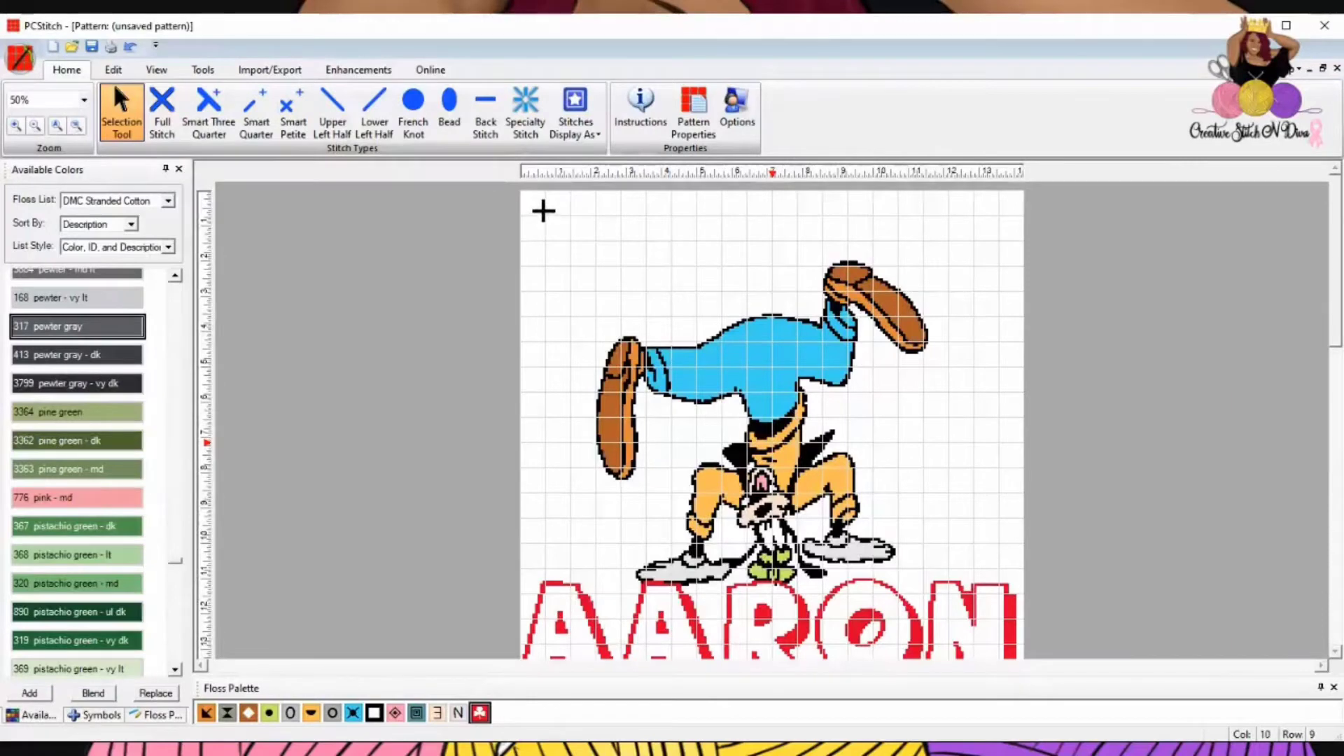
pyautogui.moveTo(544, 210); pyautogui.dragTo(669, 320)
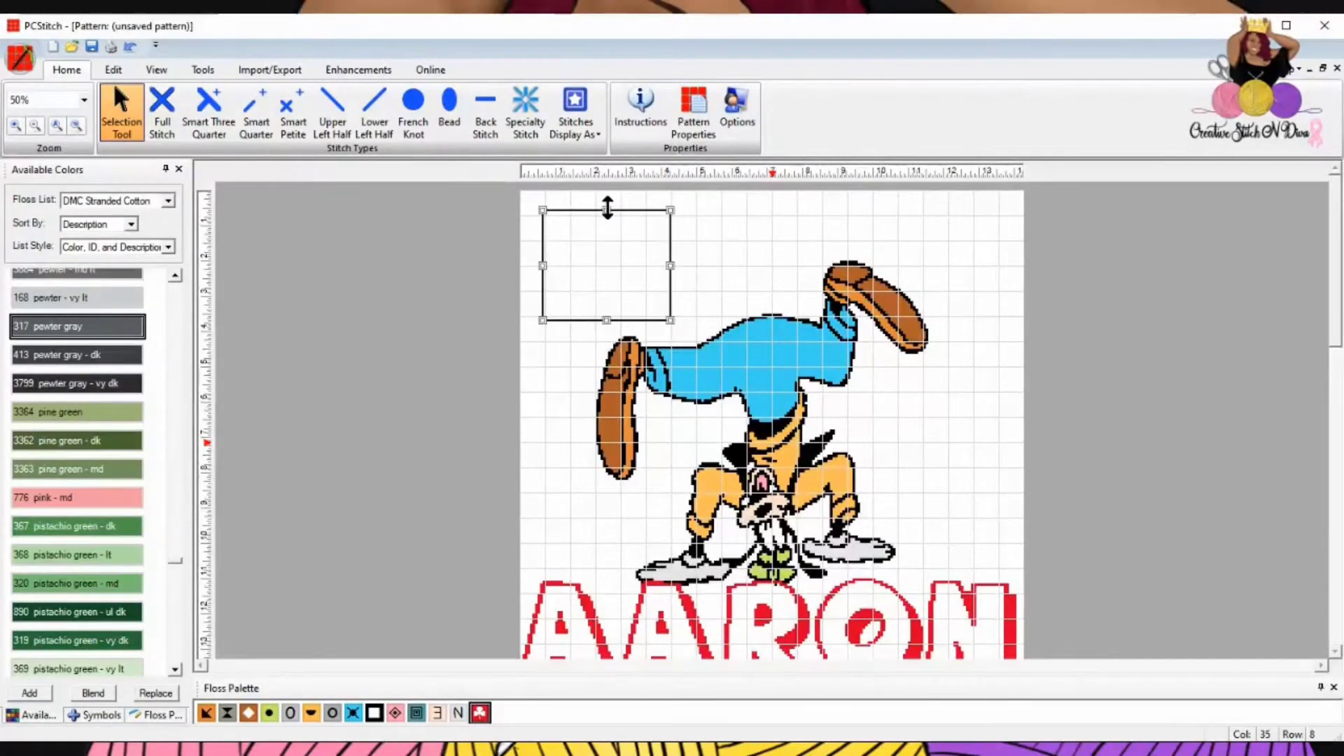
pyautogui.moveTo(607, 205); pyautogui.dragTo(608, 207)
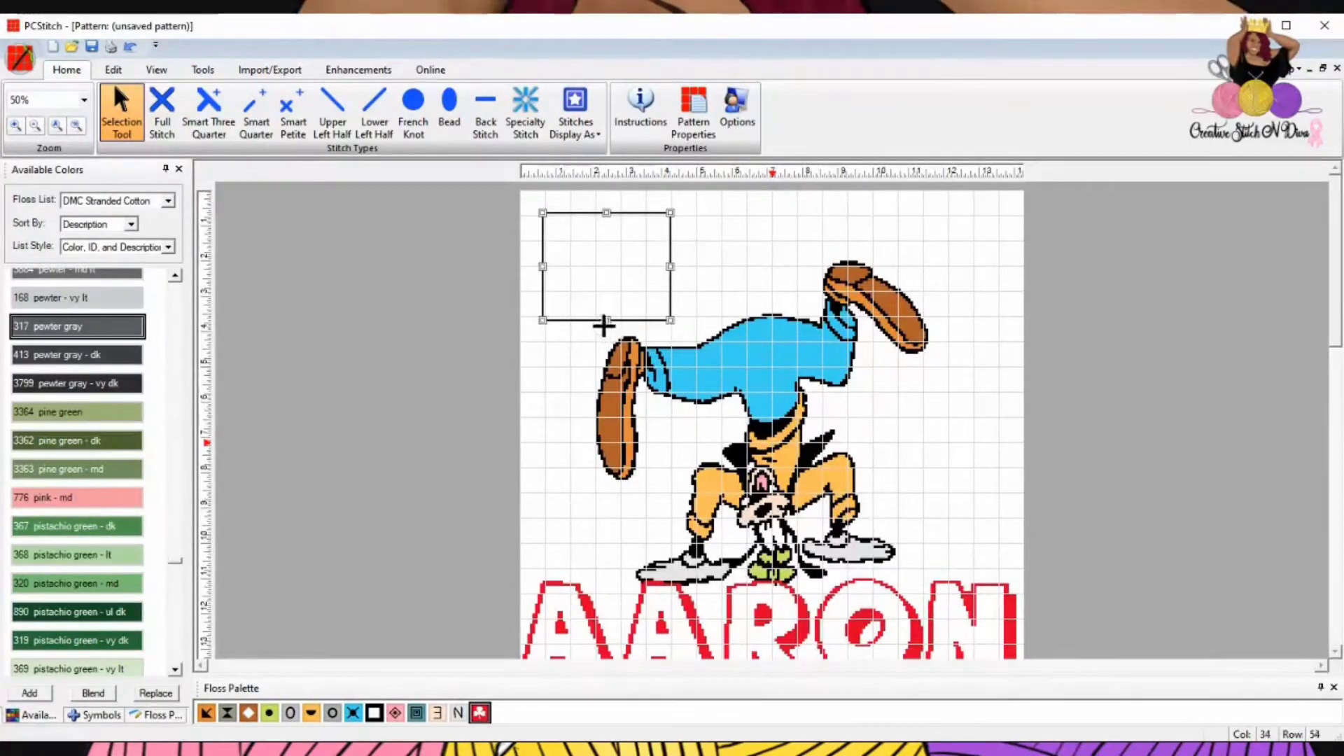
pyautogui.moveTo(606, 320); pyautogui.dragTo(606, 341)
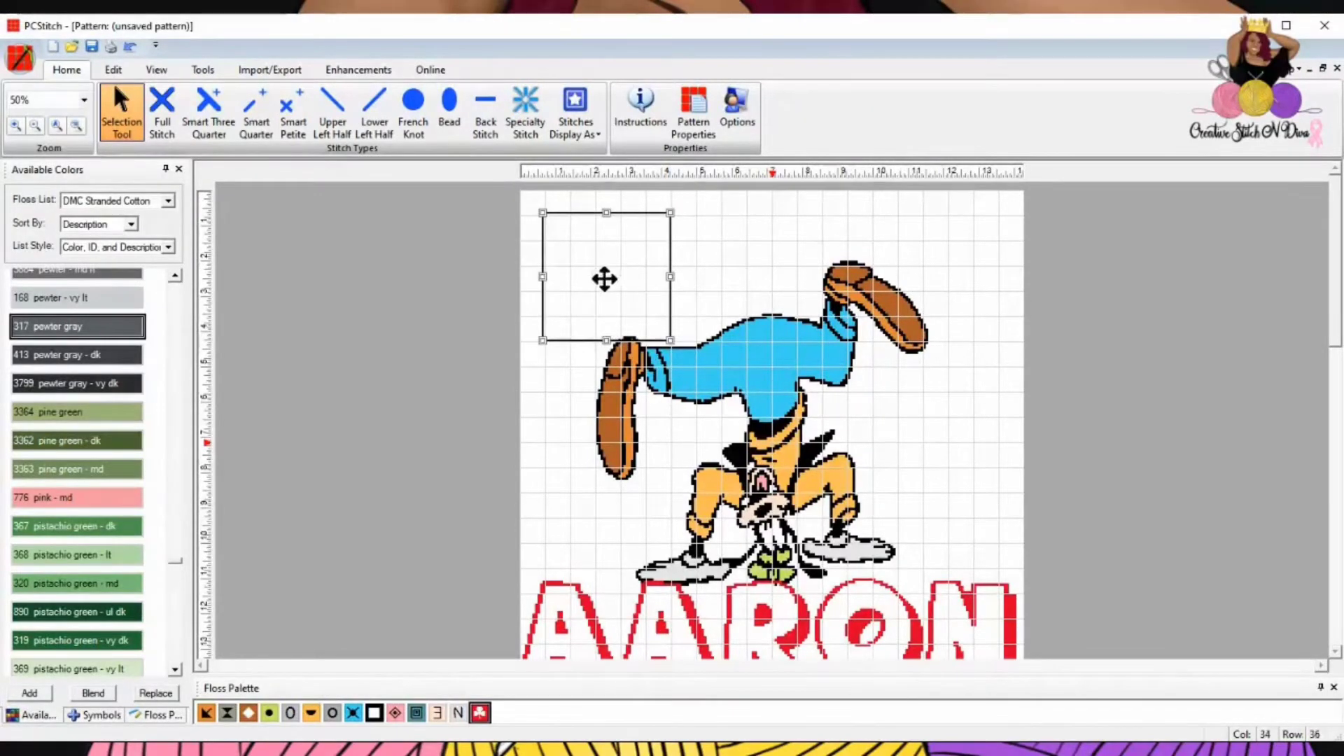
pyautogui.moveTo(696, 213); pyautogui.dragTo(834, 341)
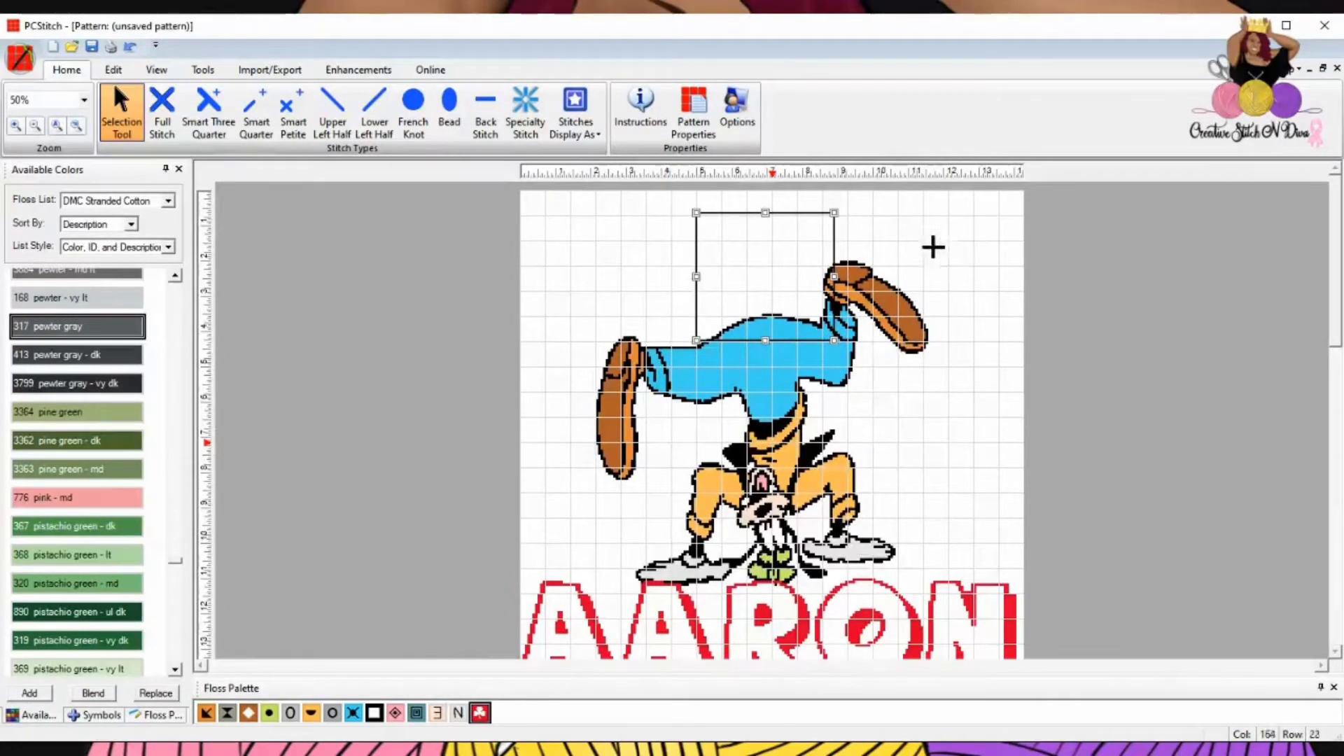
pyautogui.moveTo(878, 216); pyautogui.dragTo(1000, 343)
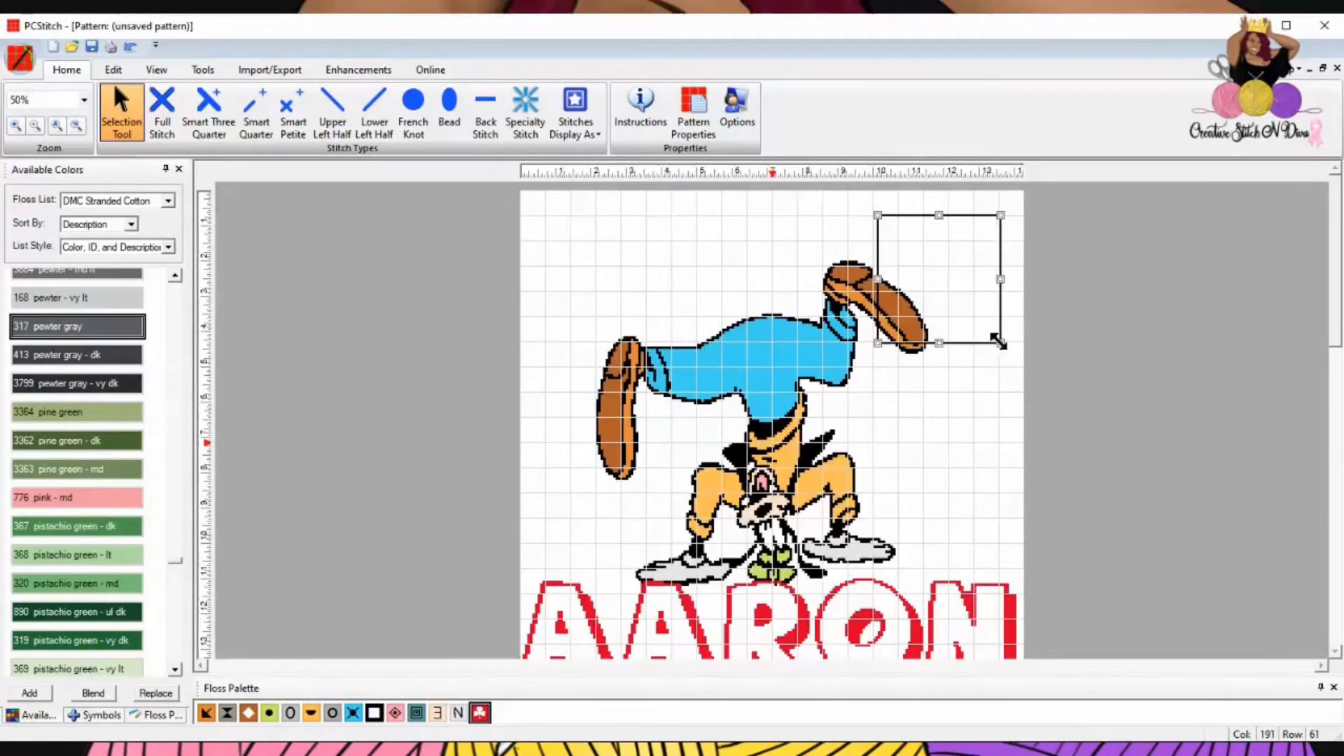
pyautogui.click(956, 428)
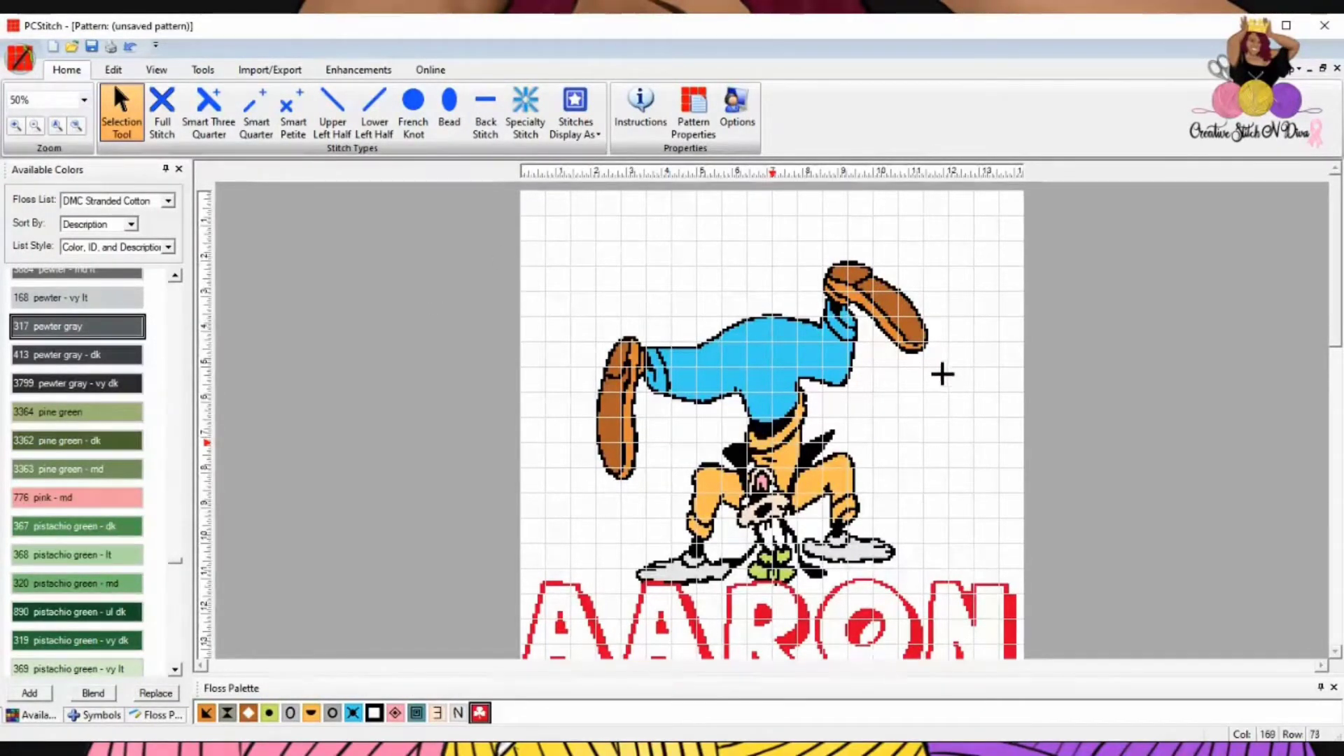
# - Shrink the upside-down figure's pattern to a small window and view the baseball logo pattern maximized before restoring its size
pyautogui.click(34, 126)
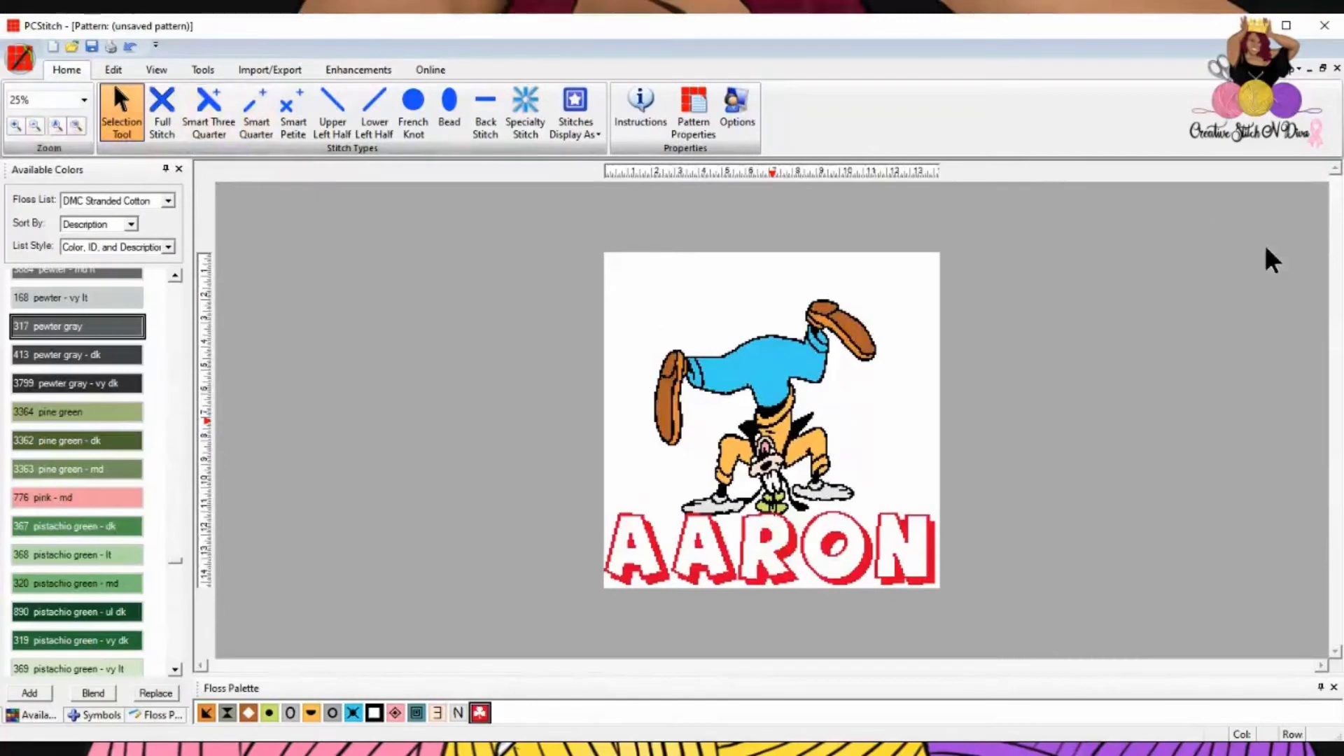
pyautogui.click(1323, 68)
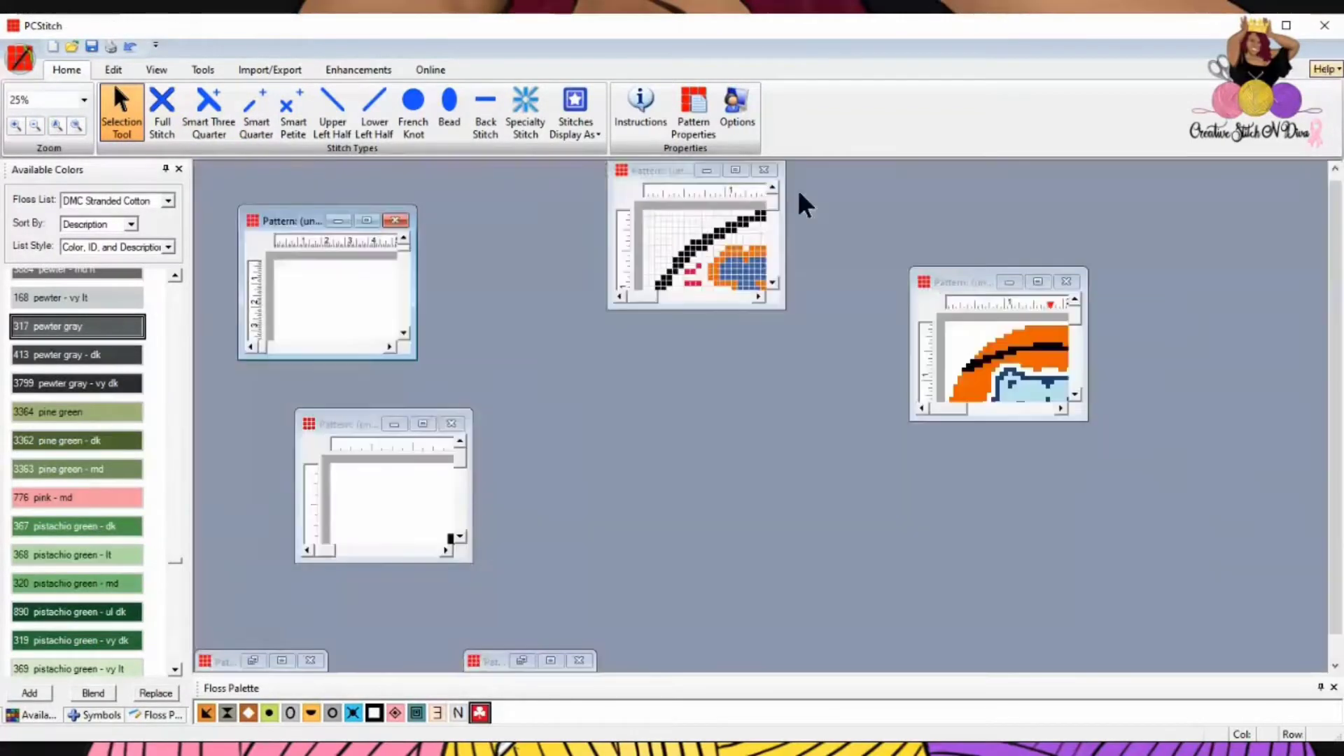
pyautogui.click(735, 170)
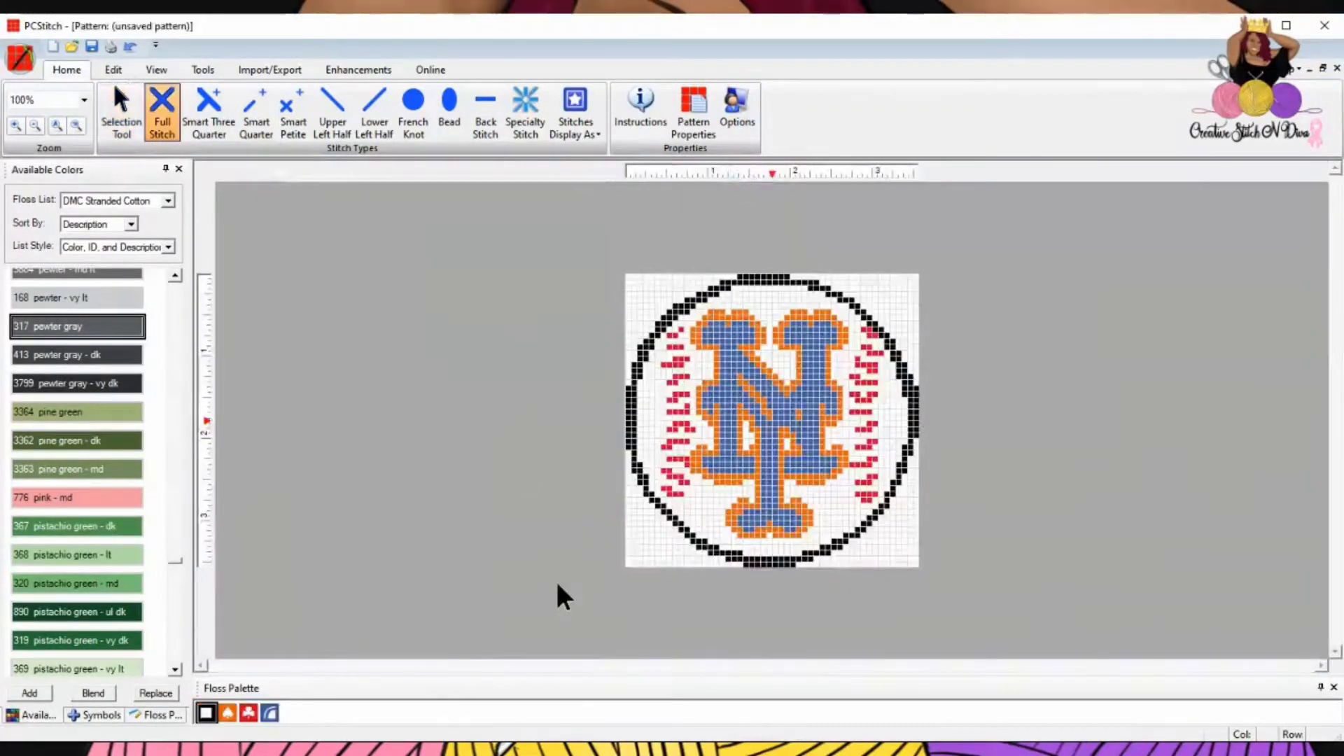
pyautogui.click(1322, 68)
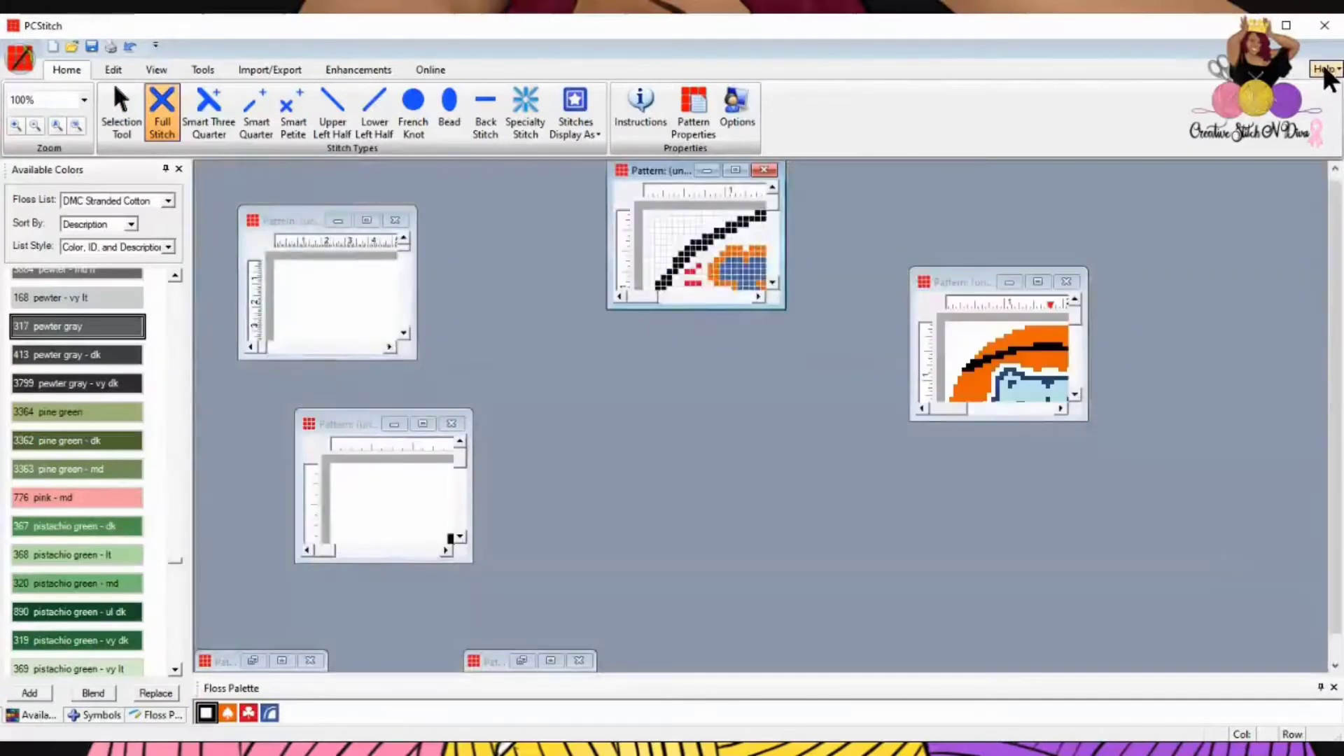
# - View the basketball pattern with the bear logo maximized and restore it to its small window
pyautogui.click(1038, 279)
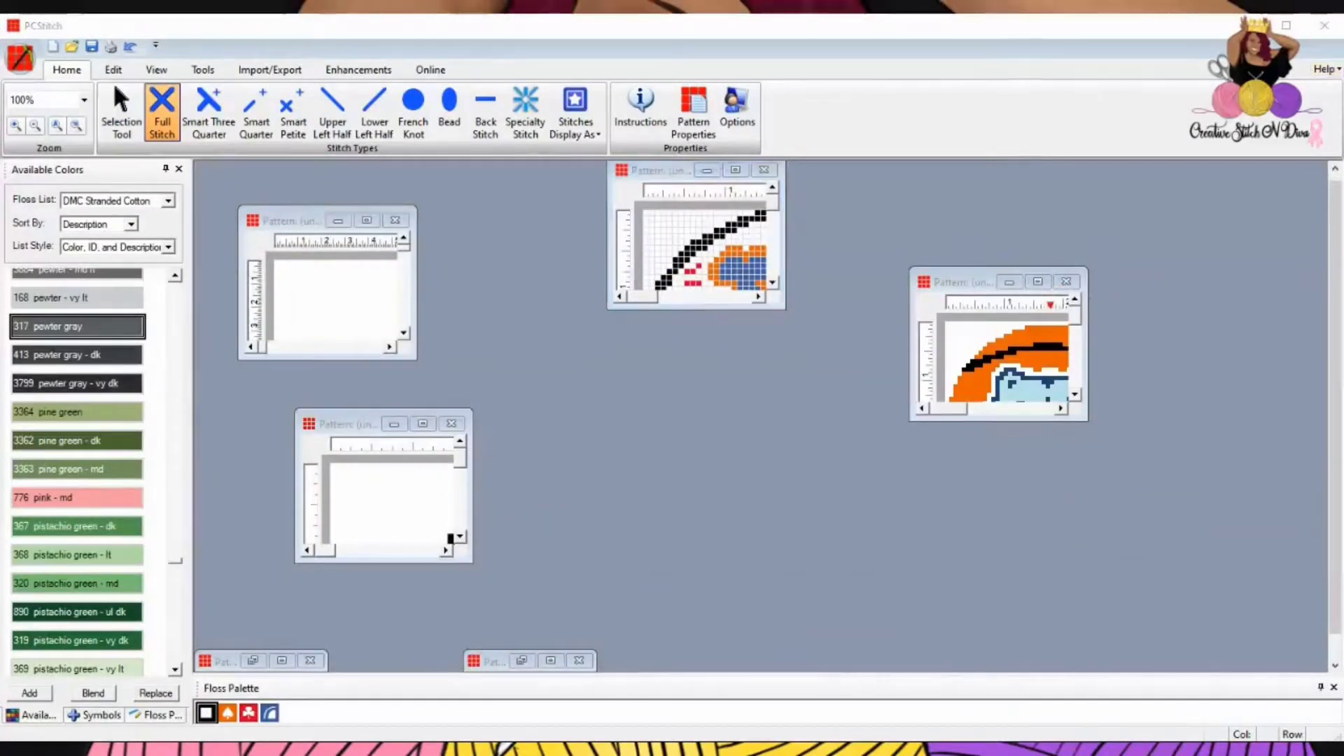
pyautogui.click(817, 455)
pyautogui.click(1038, 281)
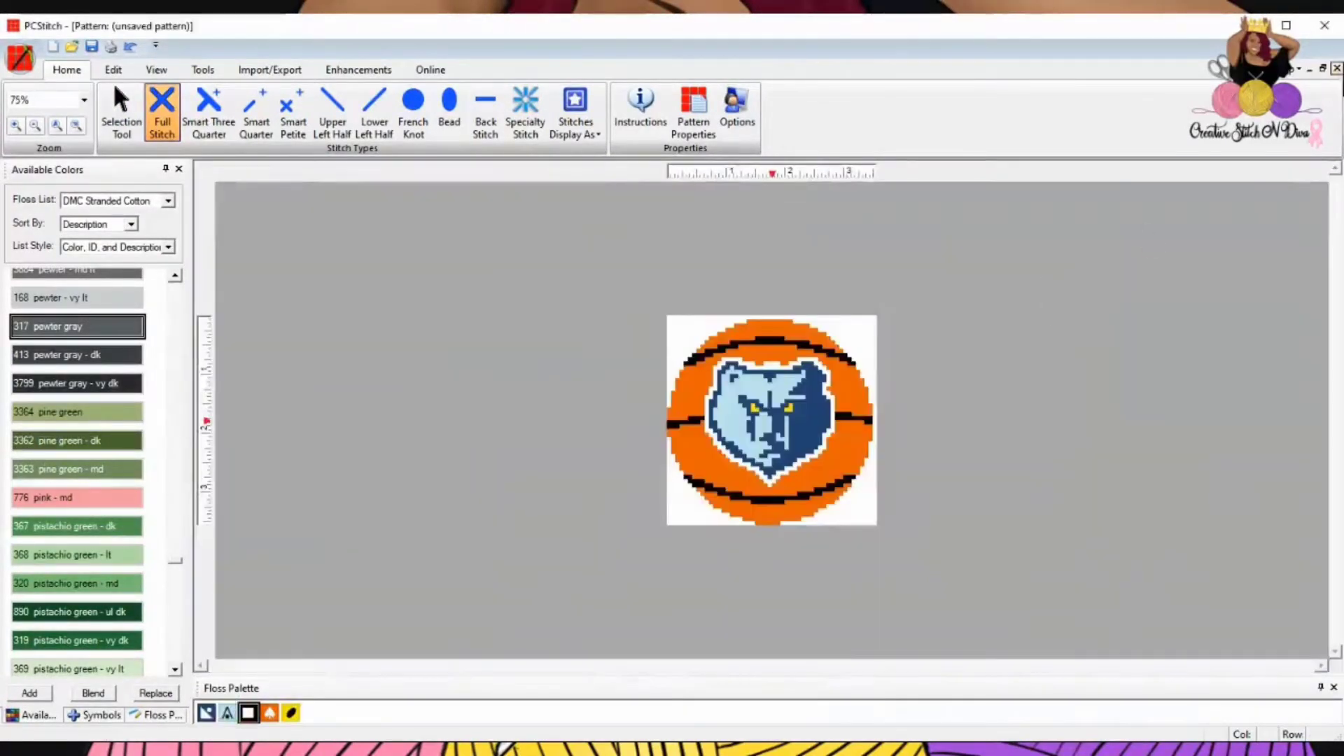
pyautogui.click(1322, 68)
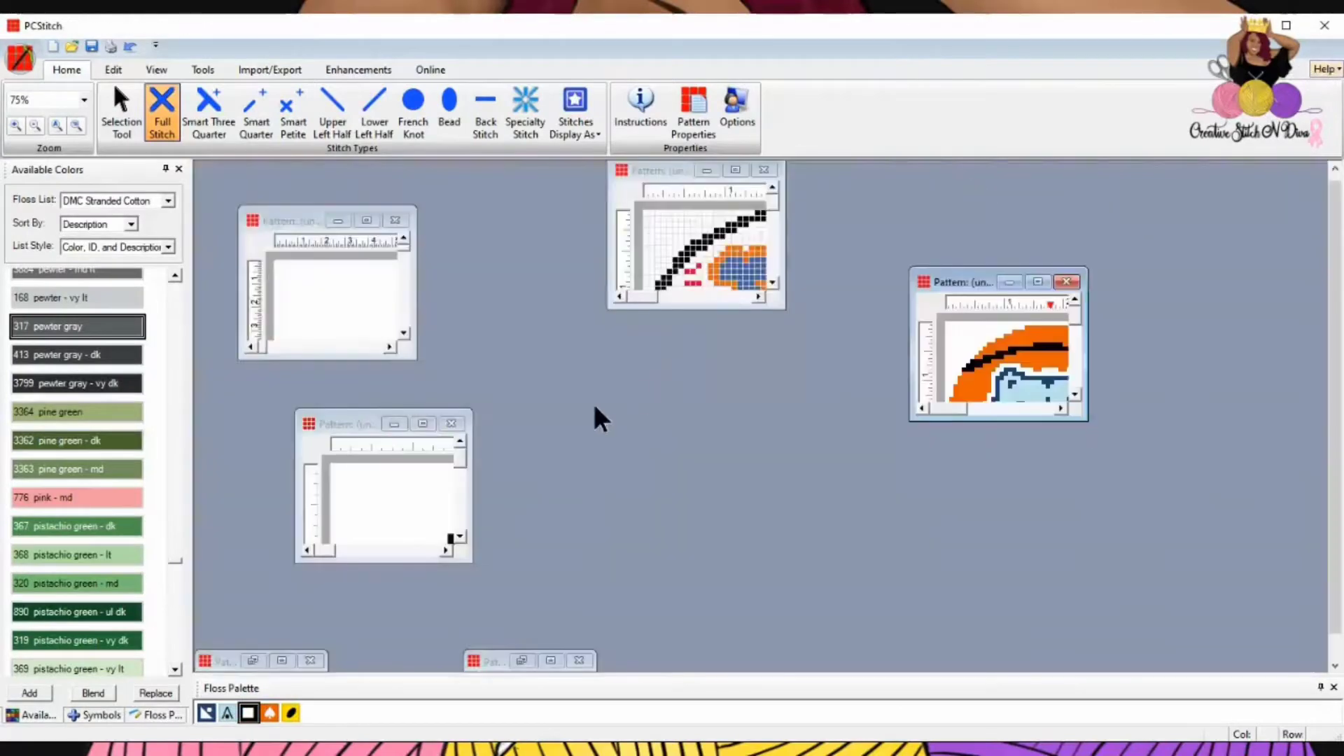
# - View the football logo pattern maximized and shrink it back to a small window
pyautogui.click(420, 425)
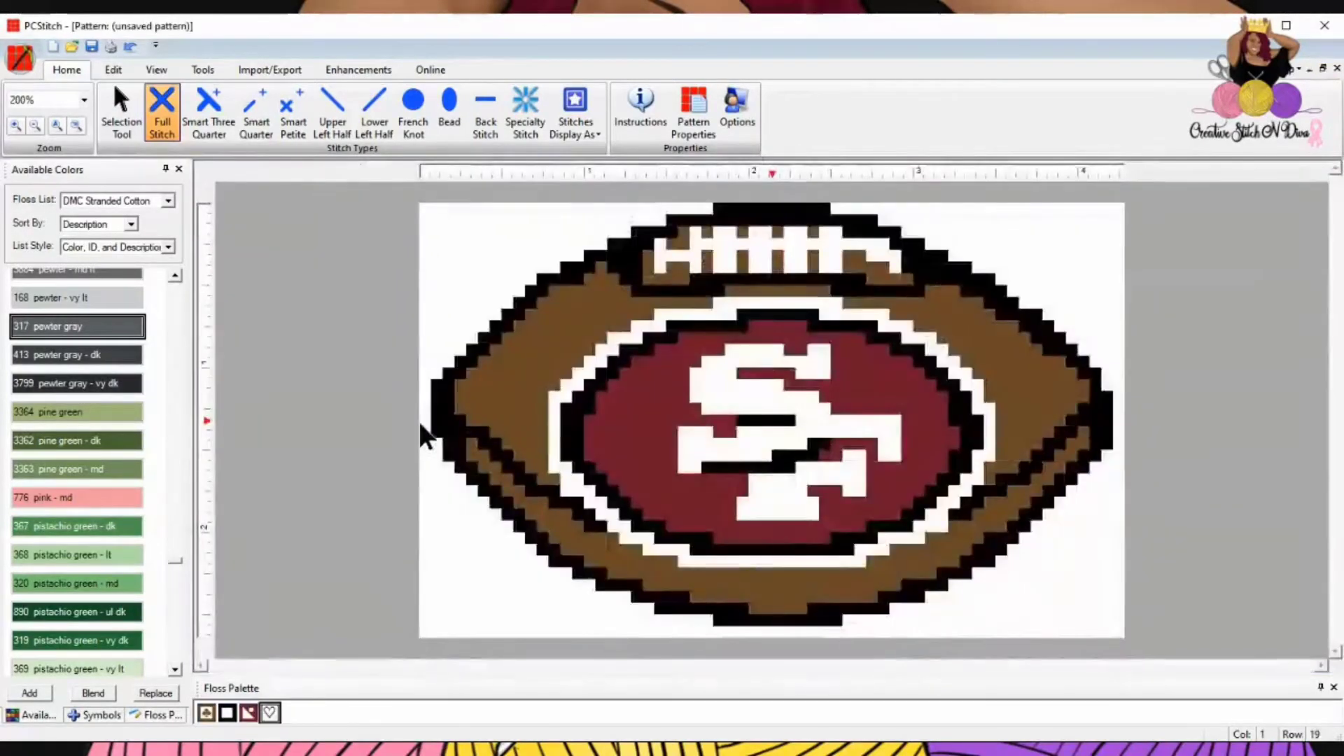
pyautogui.click(1322, 68)
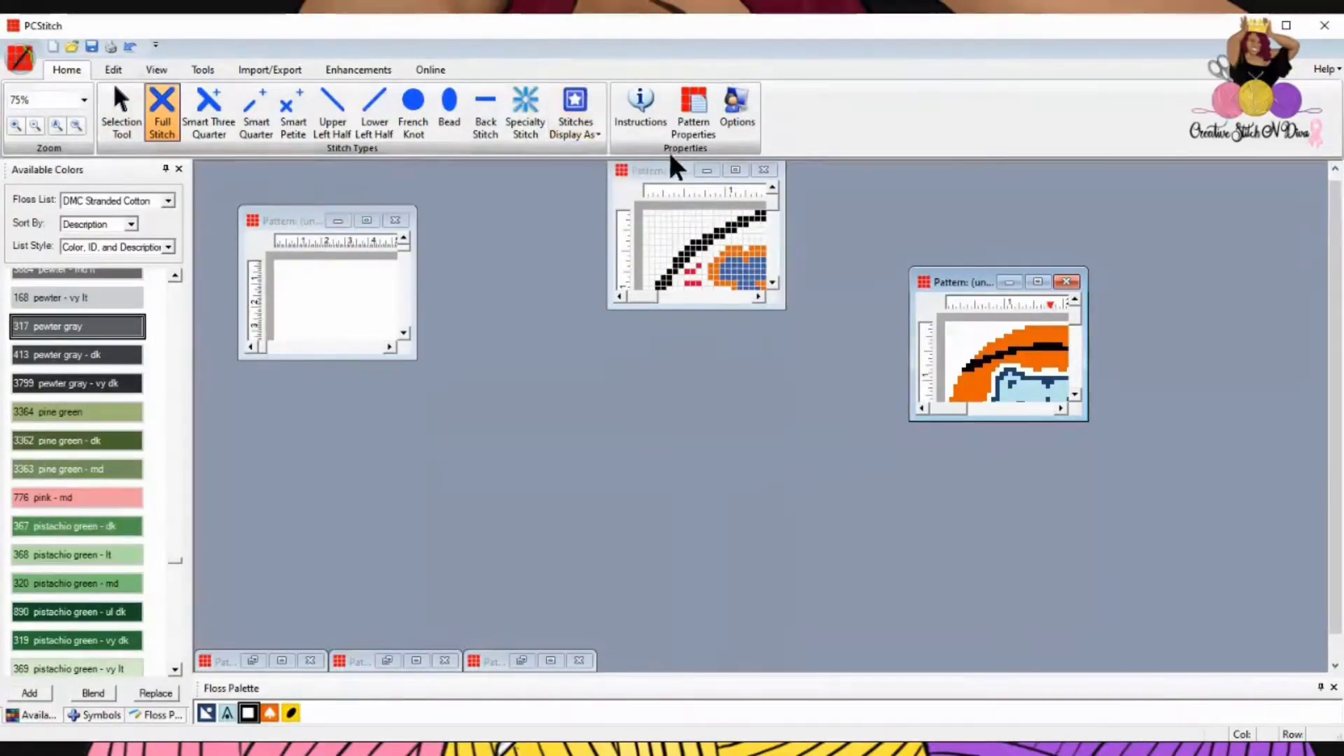
# - Maximize the baseball pattern, zoom it to 25%, move the baseball logo slightly down and inward from the corner, and restore the window
pyautogui.click(736, 169)
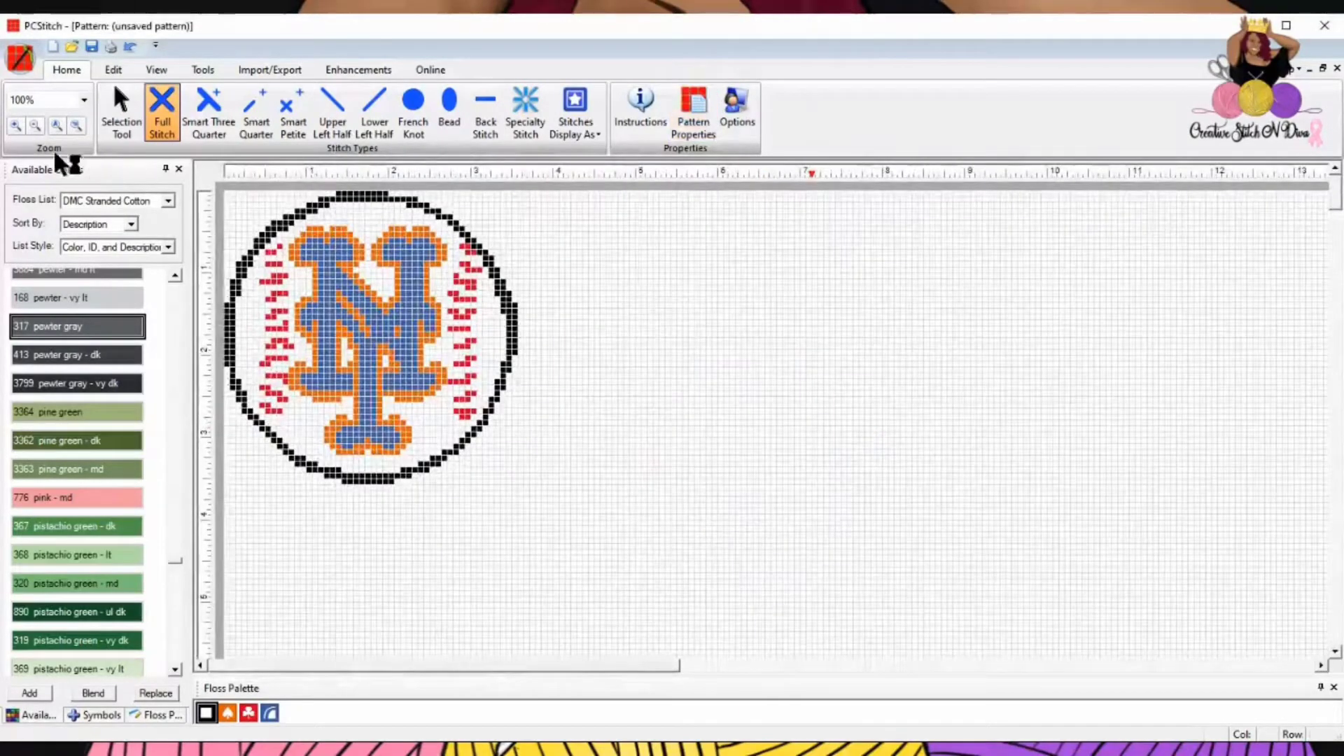
pyautogui.click(28, 122)
pyautogui.click(28, 121)
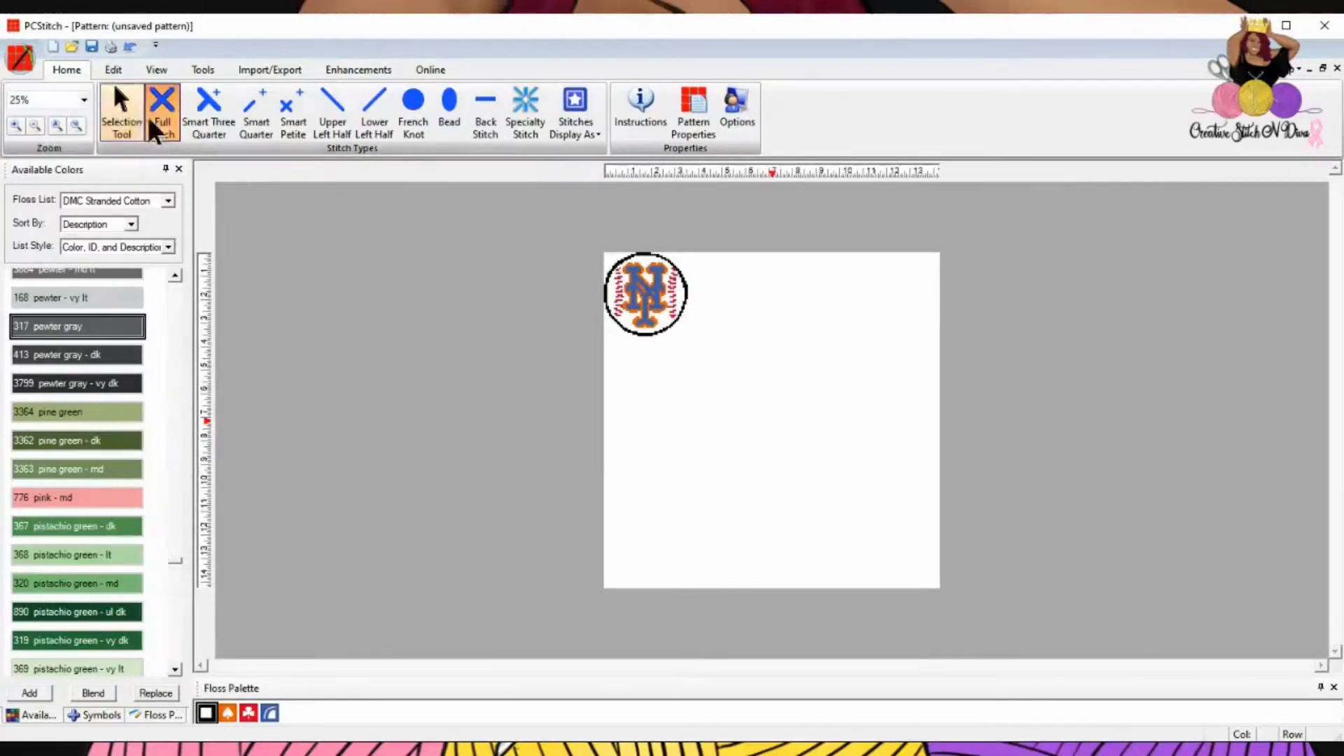
pyautogui.click(120, 114)
pyautogui.moveTo(732, 321); pyautogui.dragTo(569, 133)
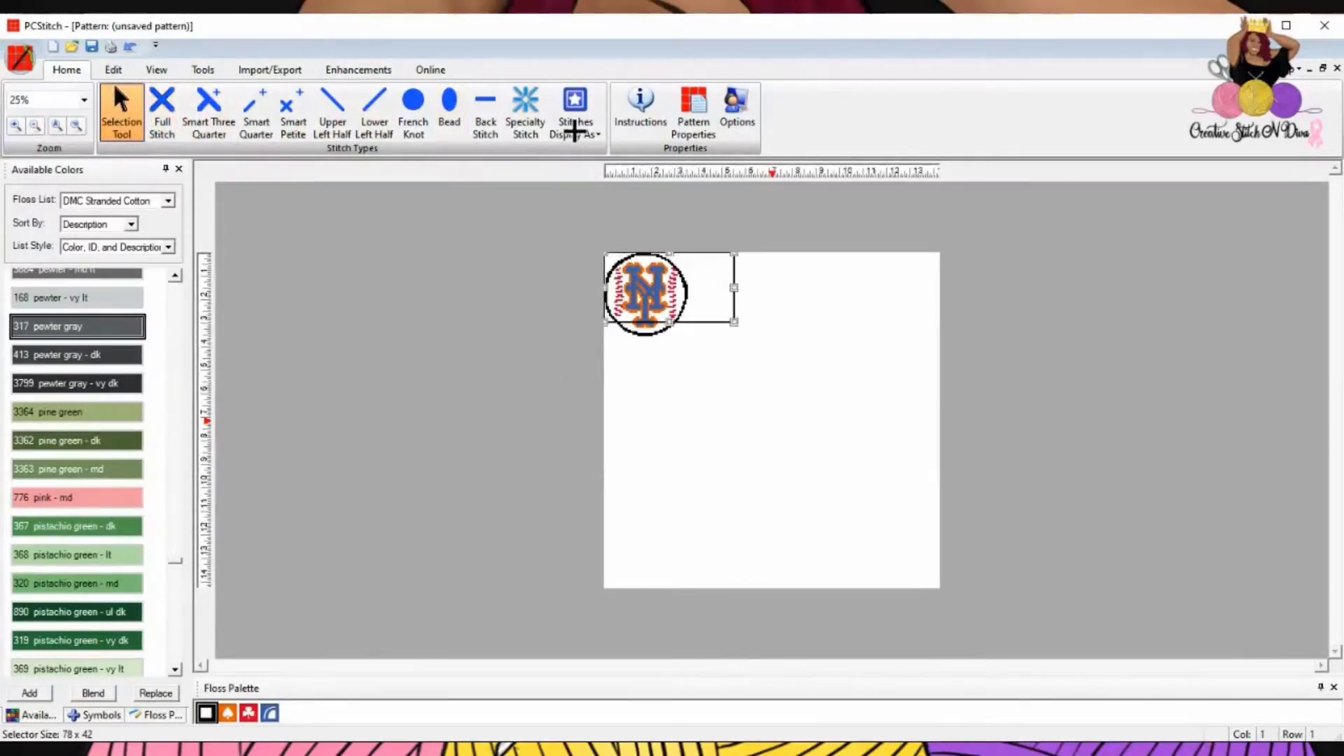
pyautogui.moveTo(667, 322)
pyautogui.mouseDown()
pyautogui.moveTo(670, 350)
pyautogui.moveTo(672, 323)
pyautogui.mouseUp()
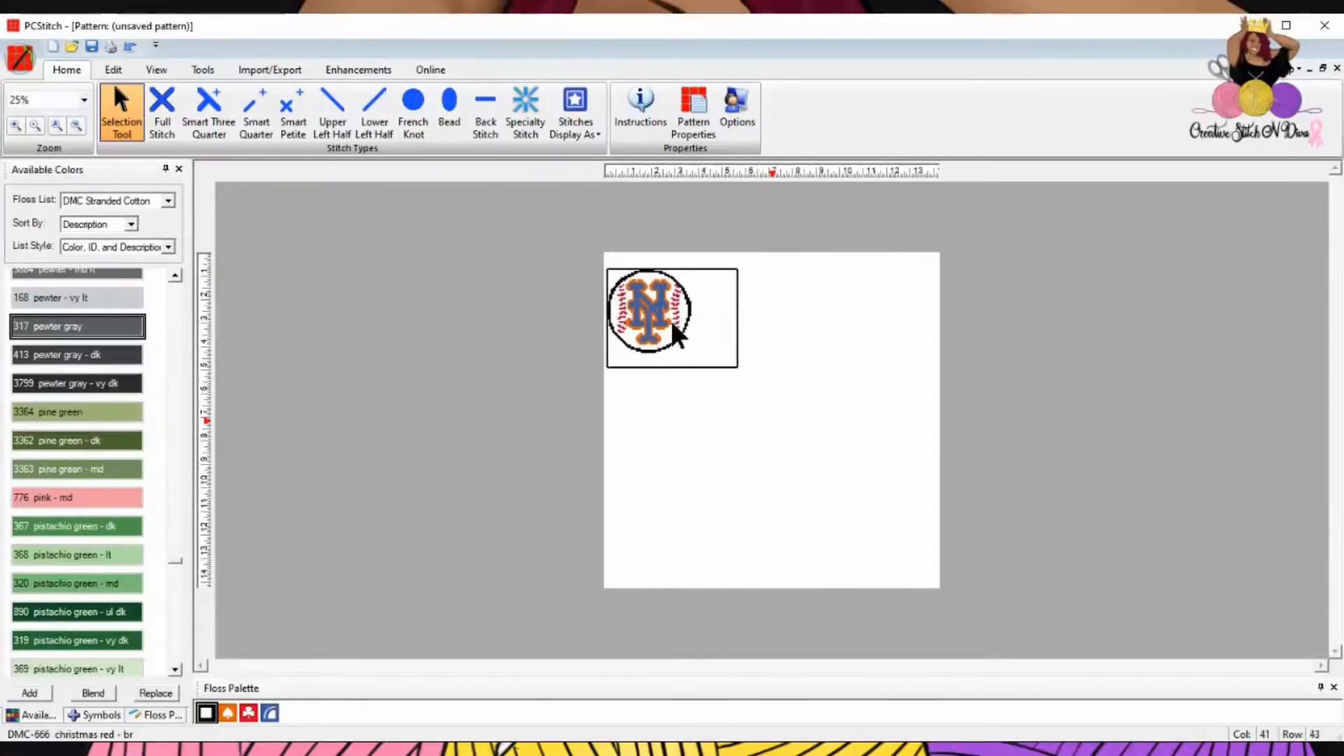
pyautogui.click(808, 362)
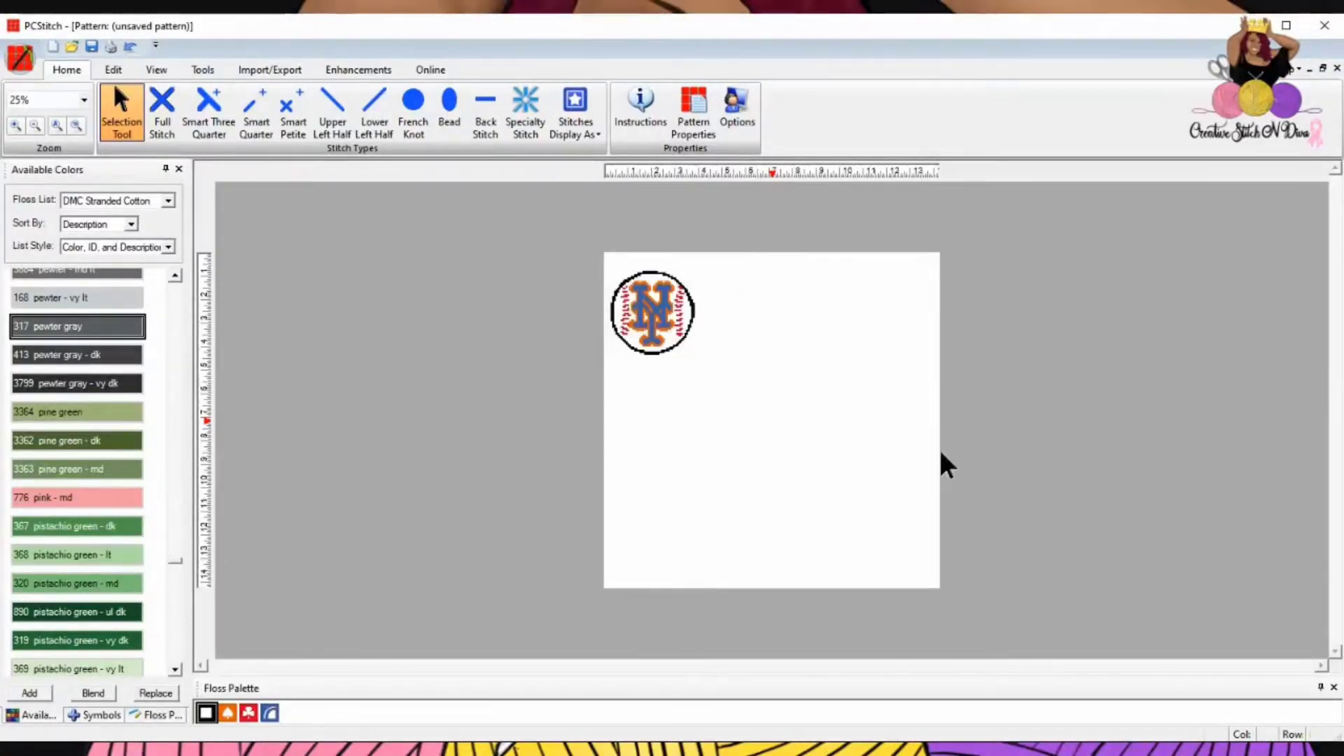
pyautogui.click(1322, 68)
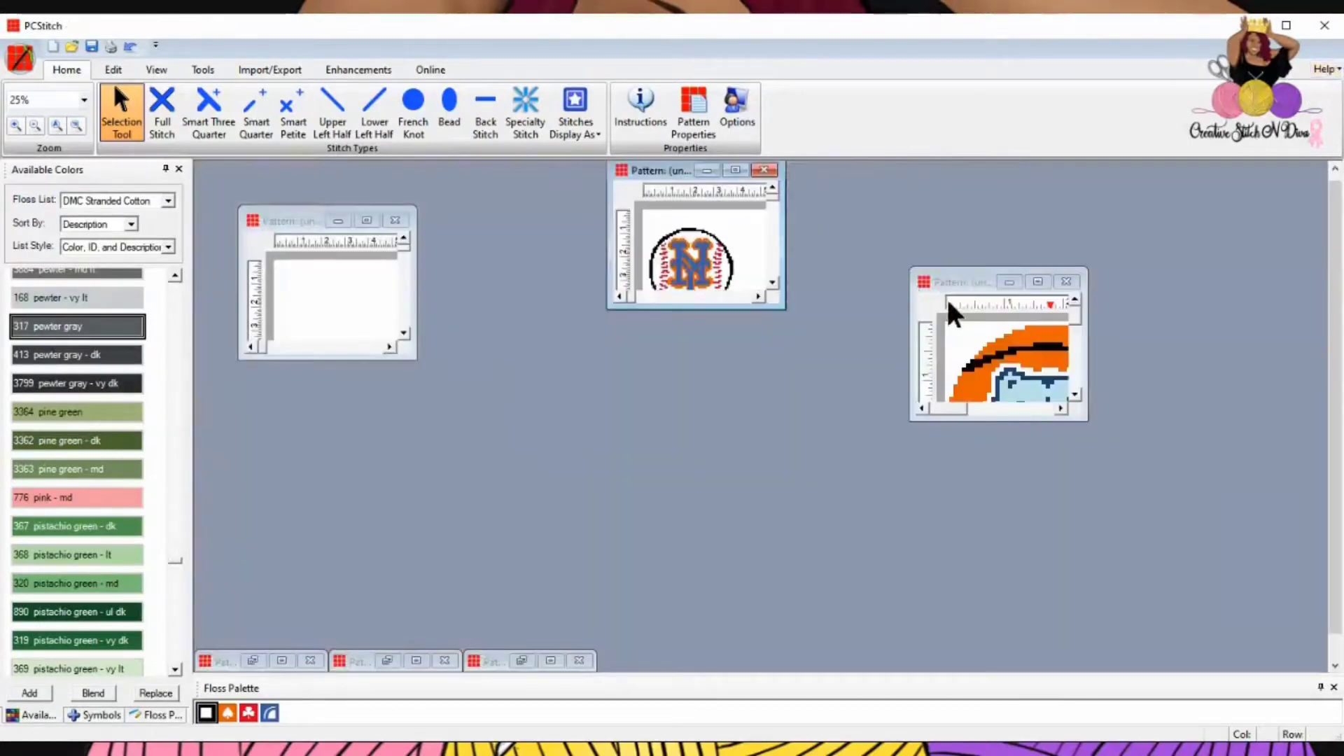
# - Maximize the basketball pattern, copy the whole bear logo basketball and minimize its window
pyautogui.click(1040, 281)
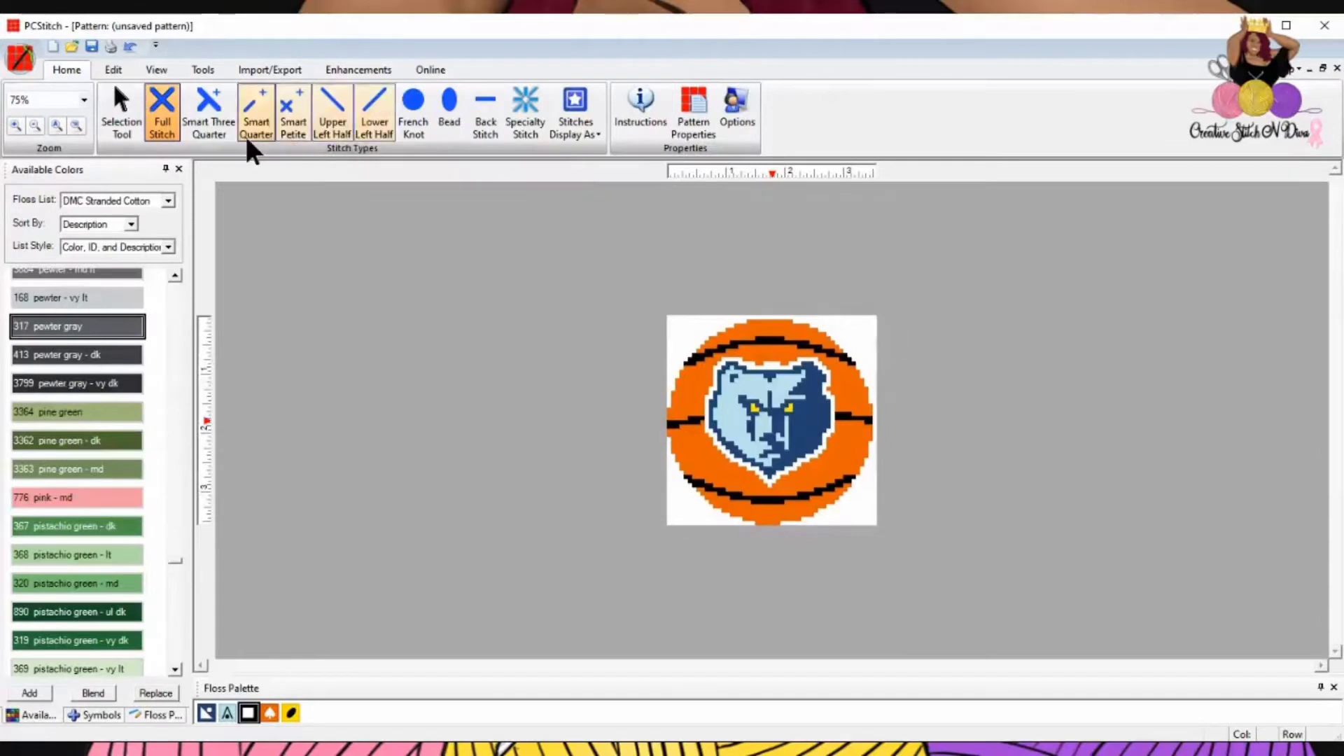
pyautogui.click(112, 110)
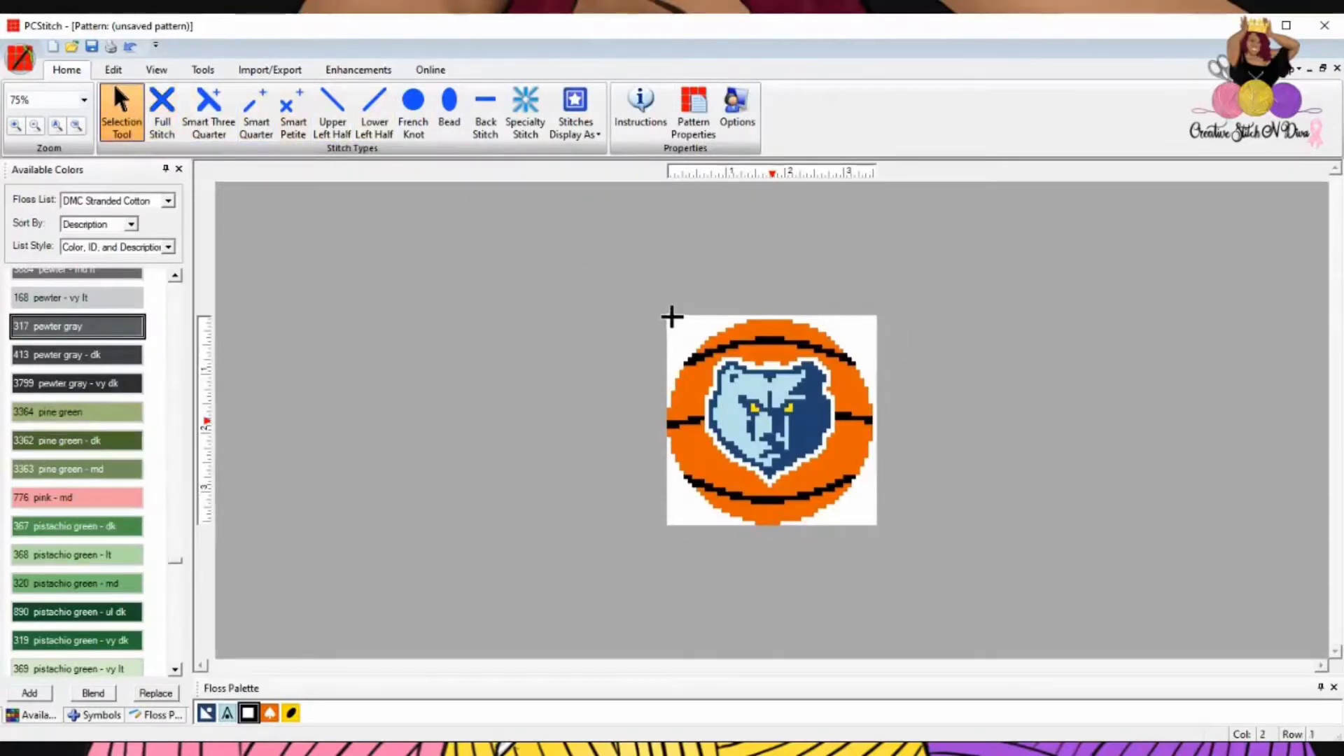
pyautogui.moveTo(670, 316); pyautogui.dragTo(1005, 531)
pyautogui.rightClick(779, 389)
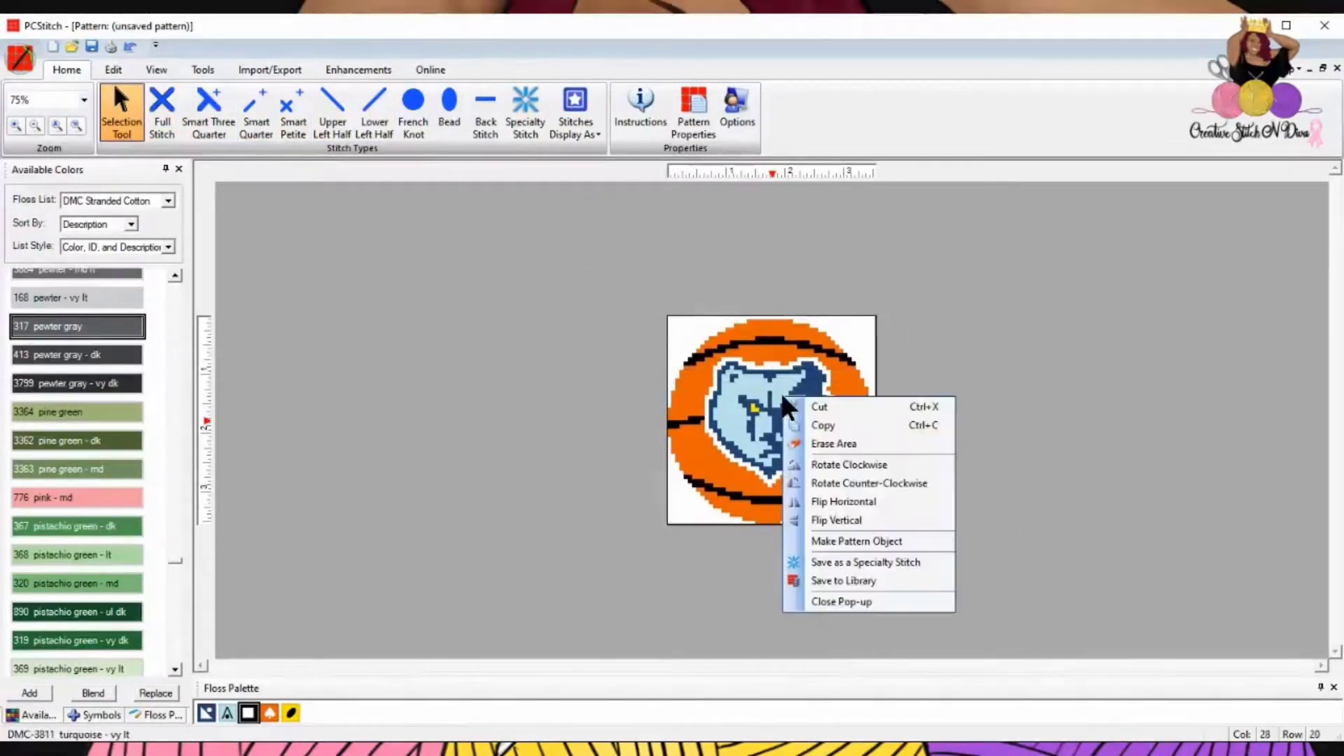
pyautogui.click(823, 424)
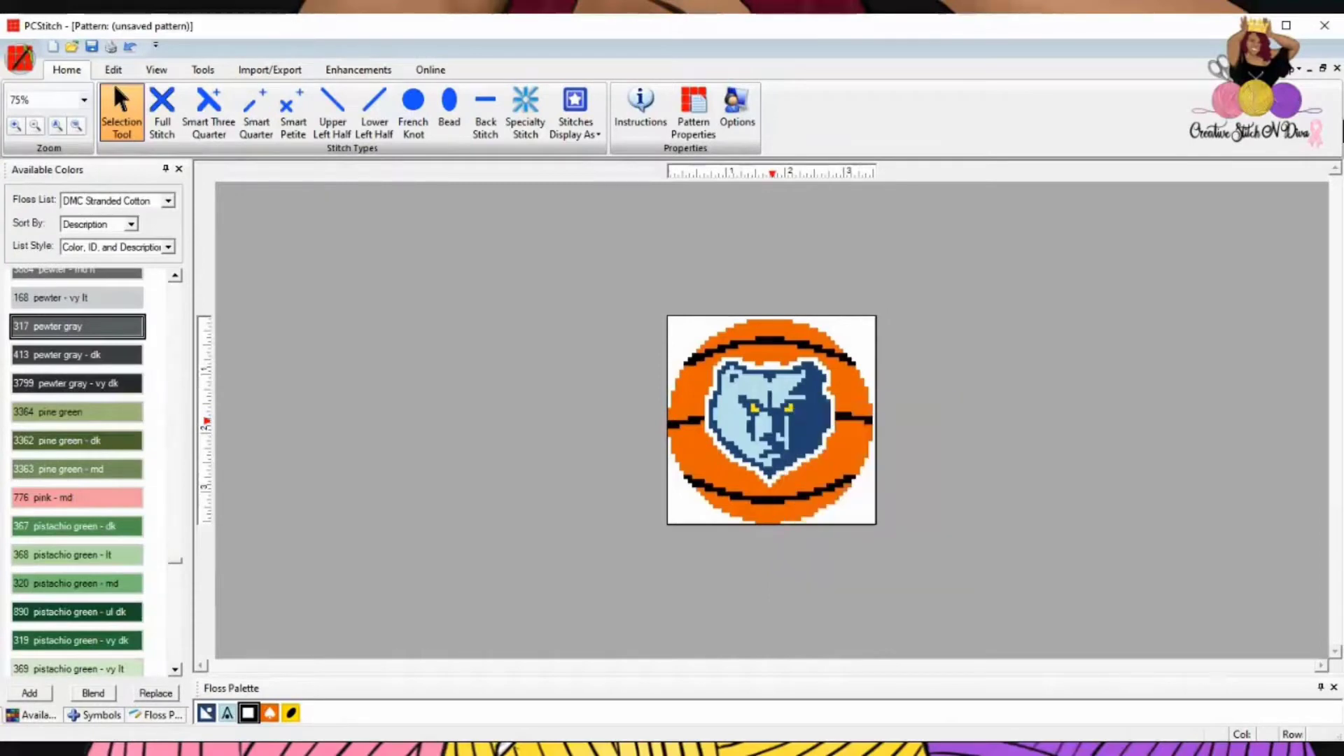
pyautogui.click(1309, 69)
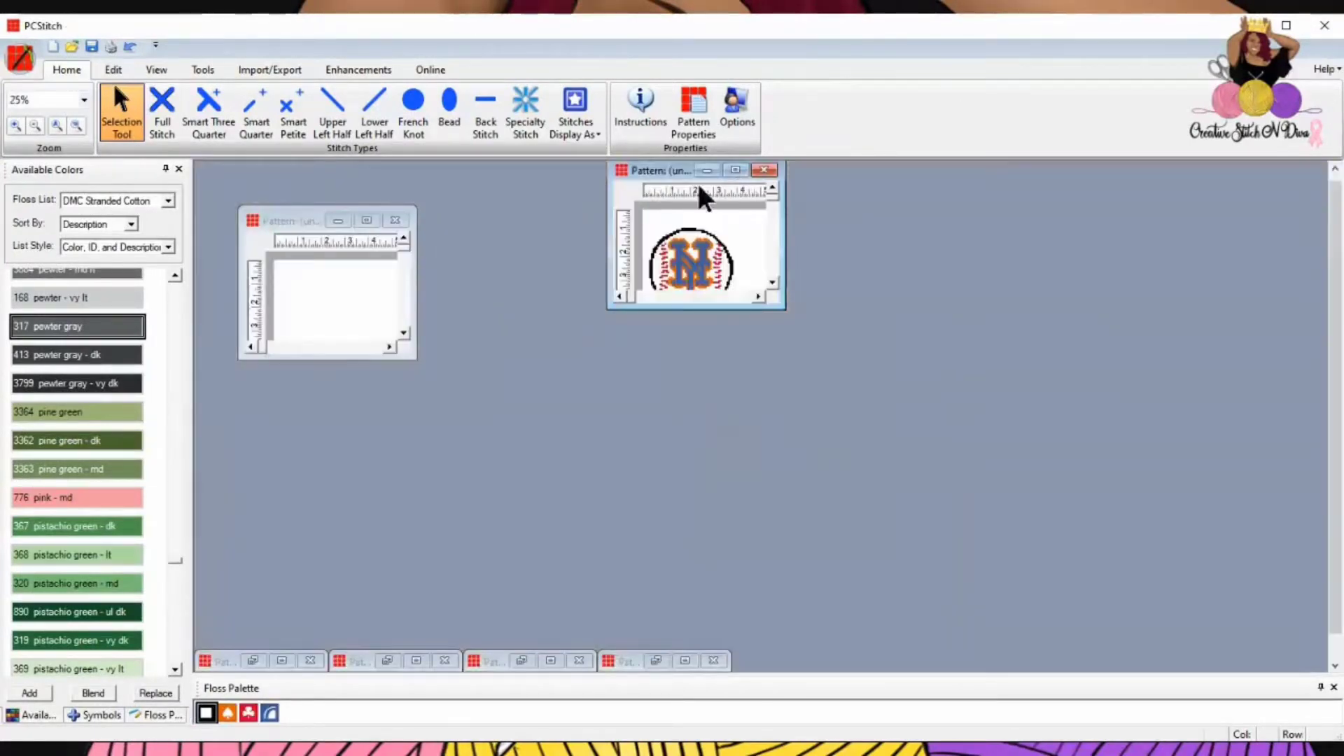
# - Paste the basketball into the baseball pattern, place it to the right of the baseball and restore the window
pyautogui.click(734, 170)
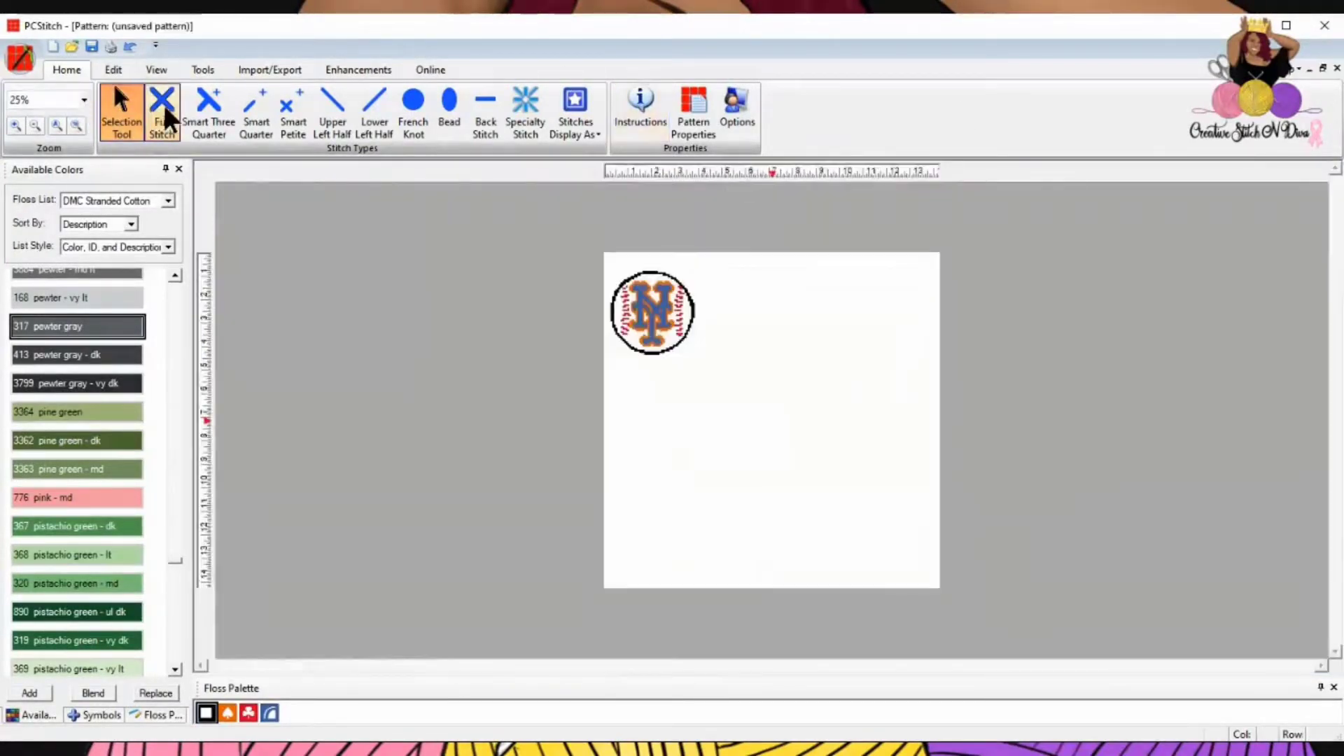
pyautogui.click(110, 70)
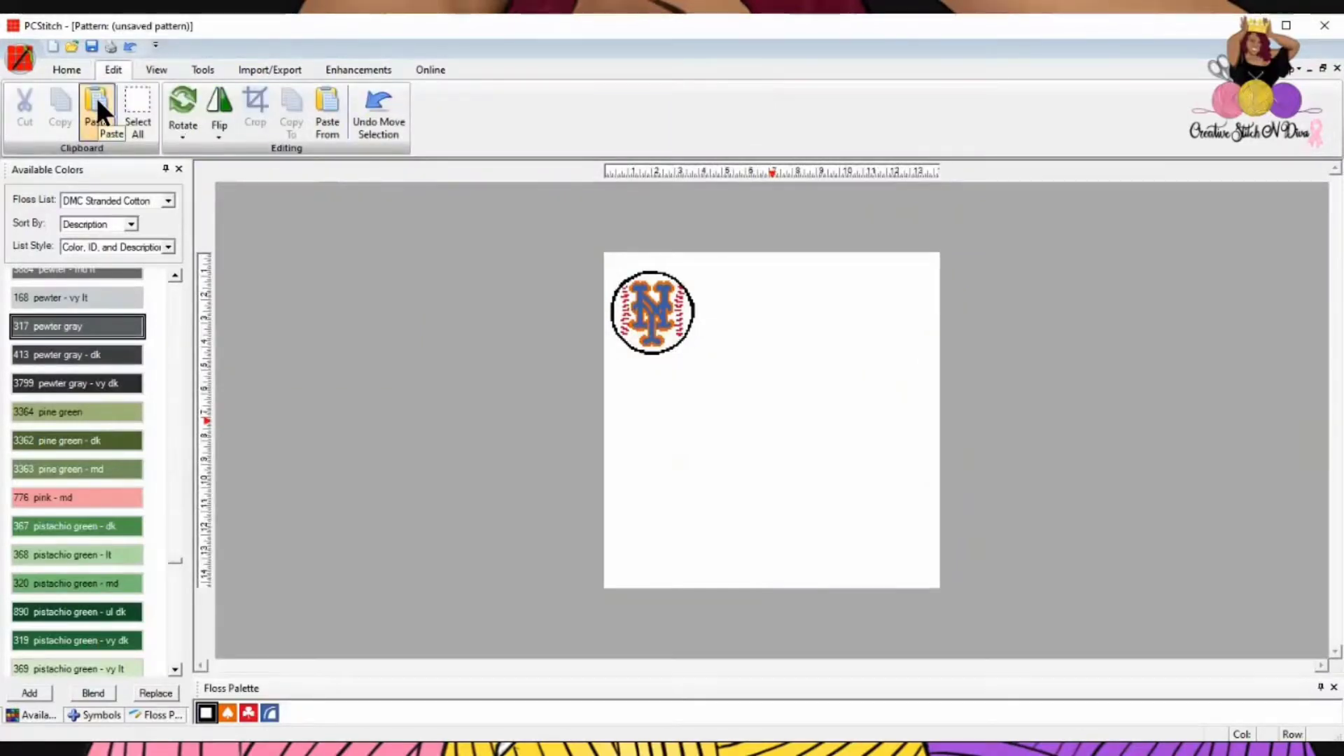
pyautogui.click(96, 99)
pyautogui.moveTo(635, 303); pyautogui.dragTo(763, 337)
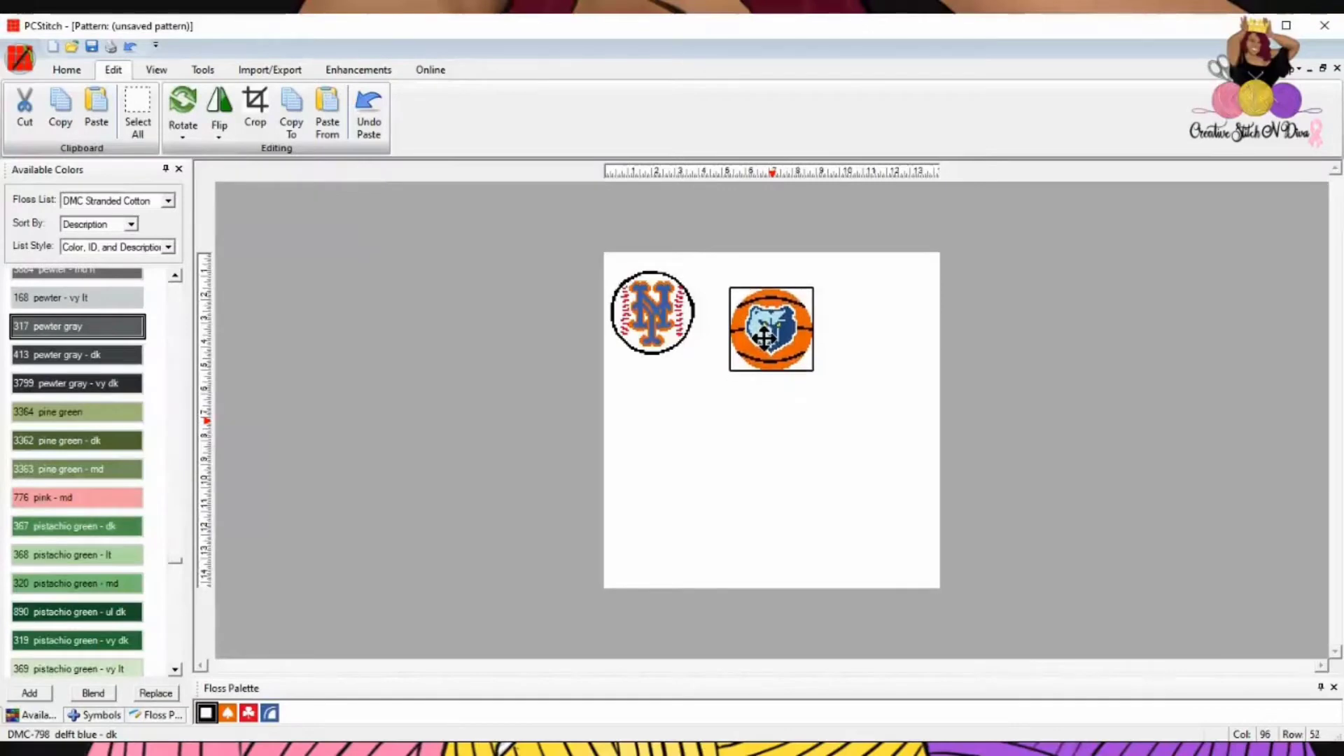
pyautogui.click(904, 378)
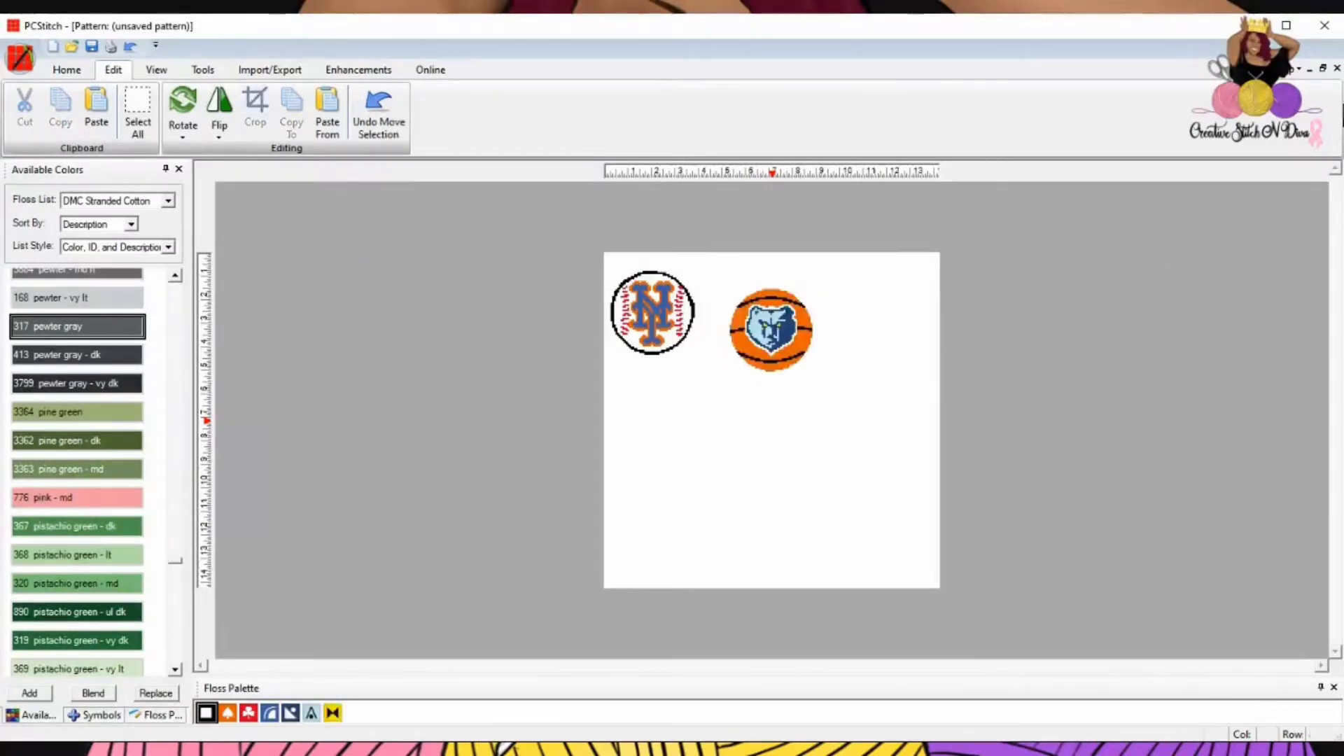
pyautogui.click(1323, 68)
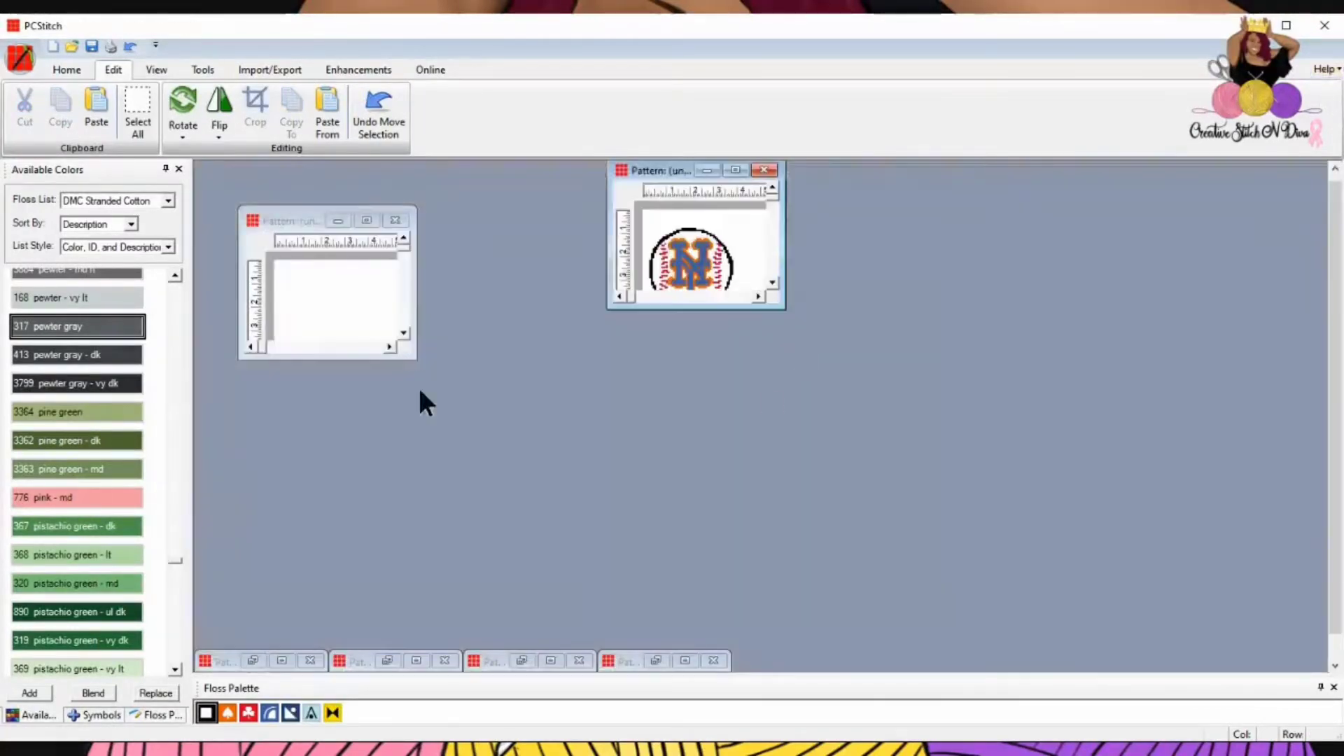
# - Check the upside-down figure's pattern and the basketball pattern in search of the football design
pyautogui.click(366, 220)
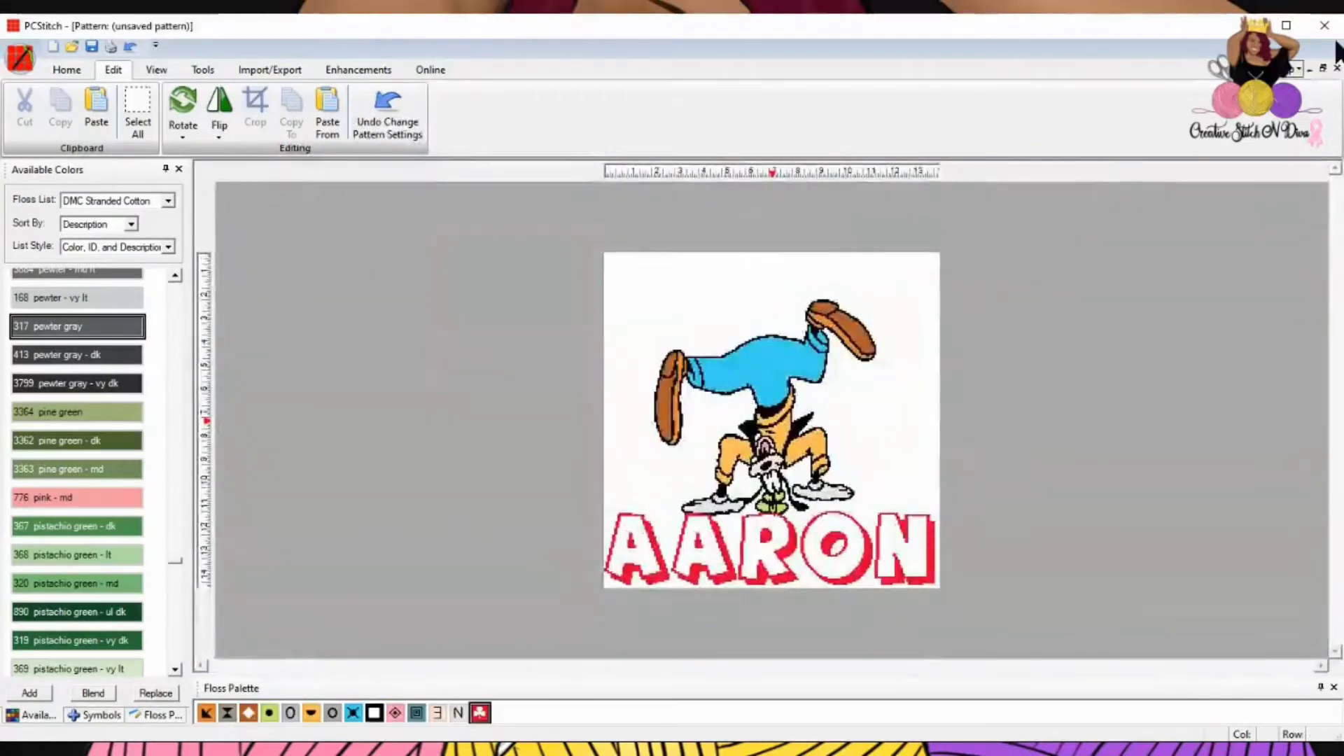
pyautogui.click(1324, 68)
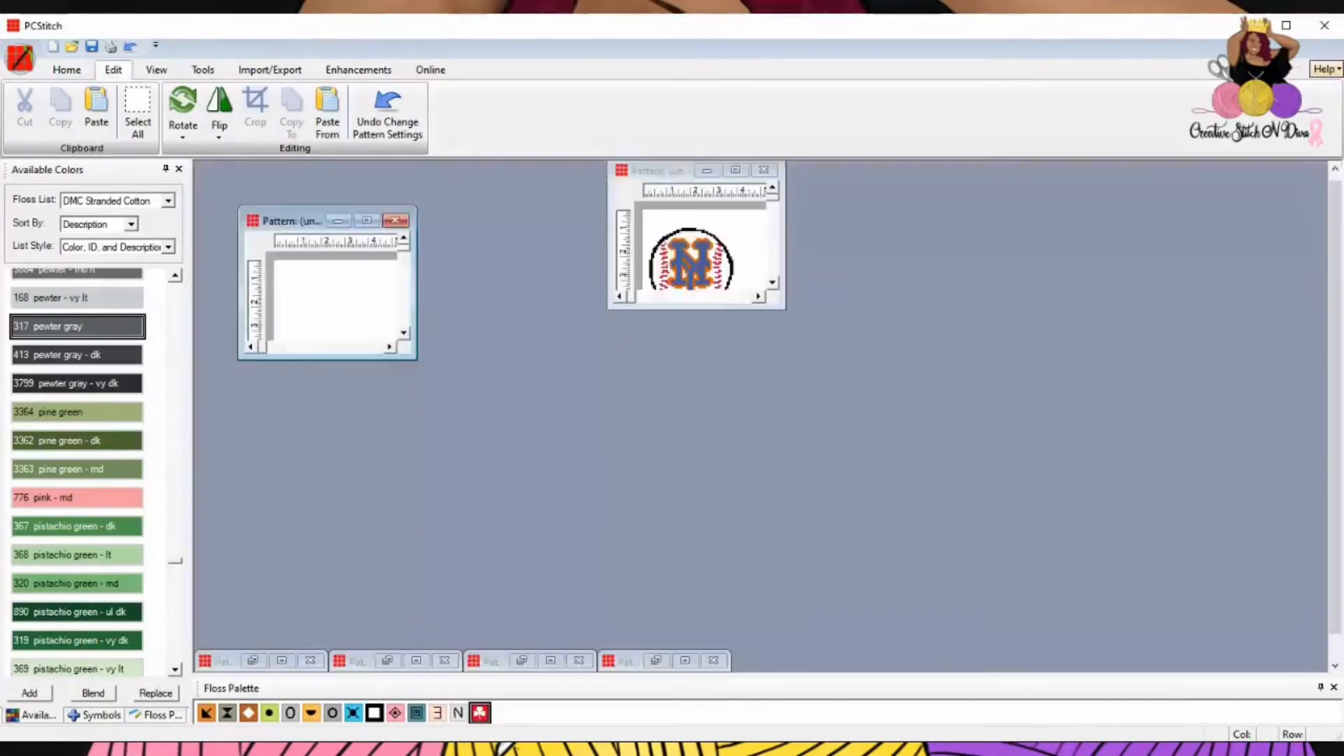
pyautogui.click(684, 661)
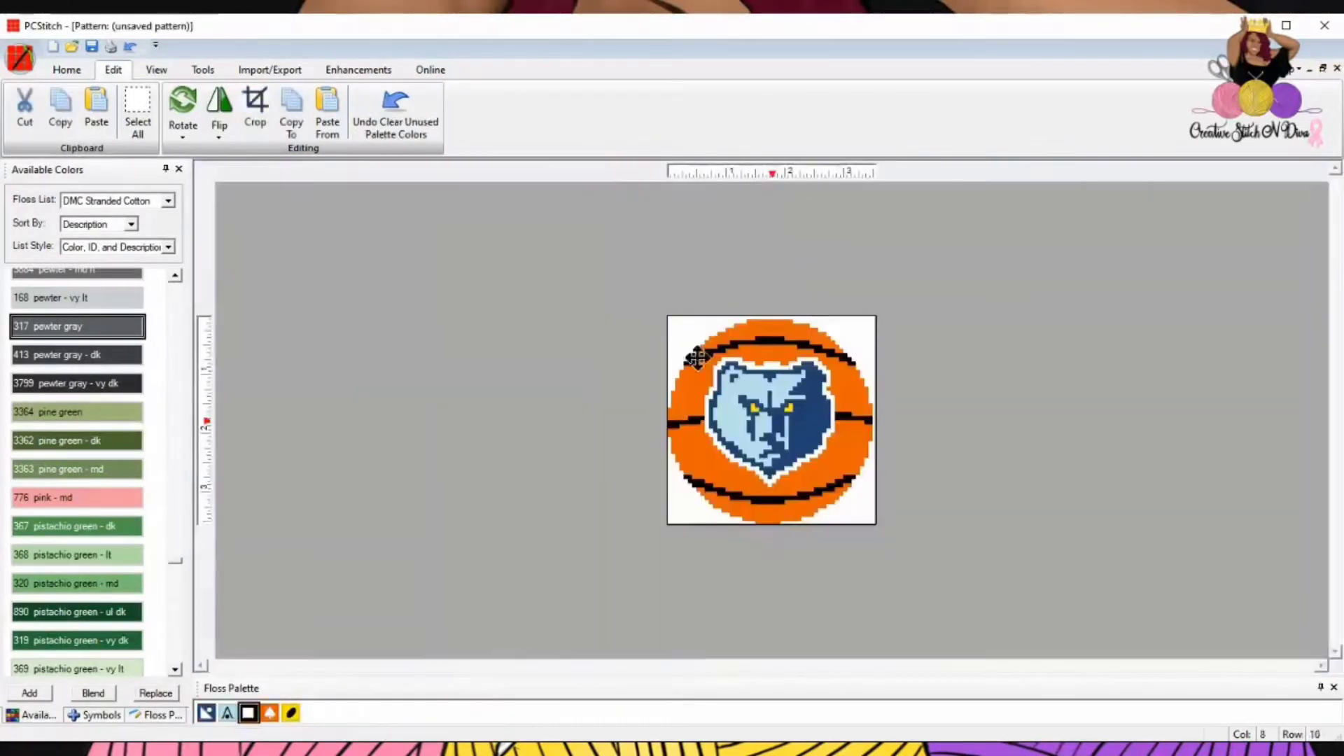
pyautogui.click(1323, 69)
# - Maximize the football pattern, select the entire football logo, copy it and leave the maximized view
pyautogui.click(417, 660)
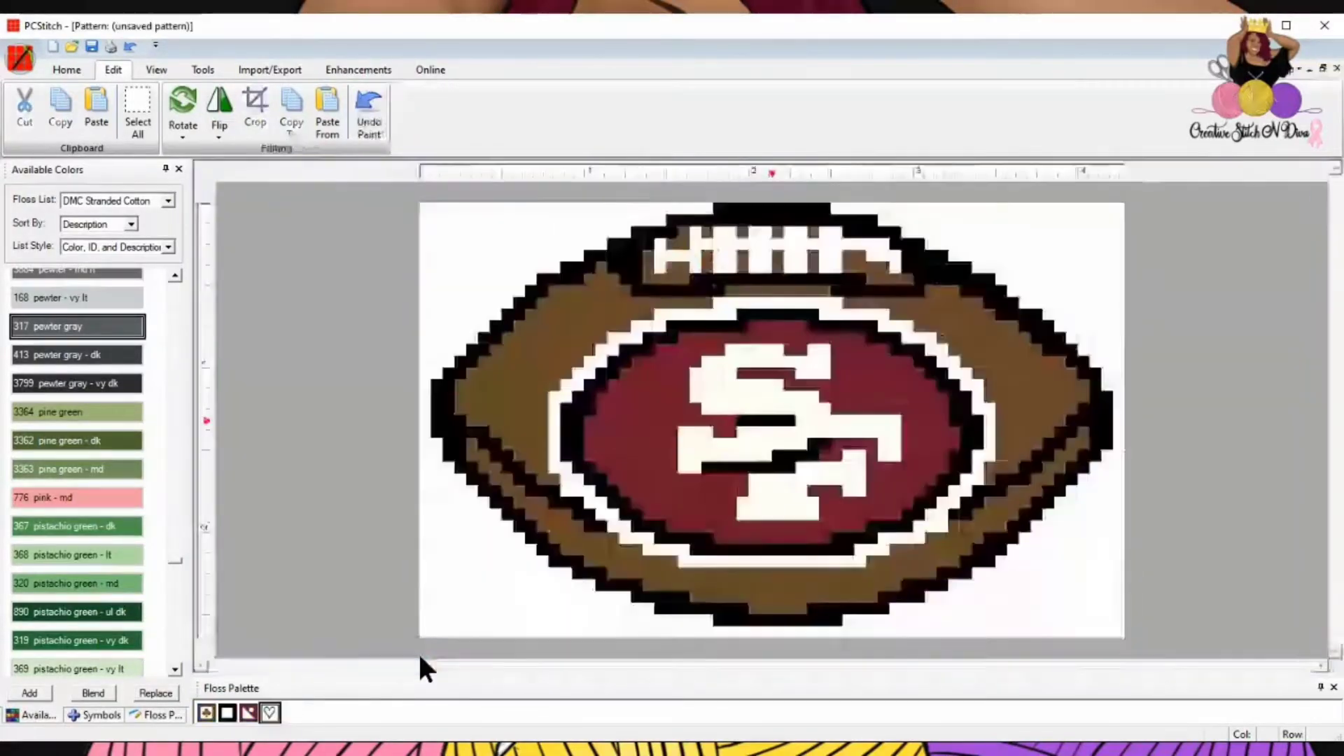
pyautogui.click(72, 67)
pyautogui.click(116, 104)
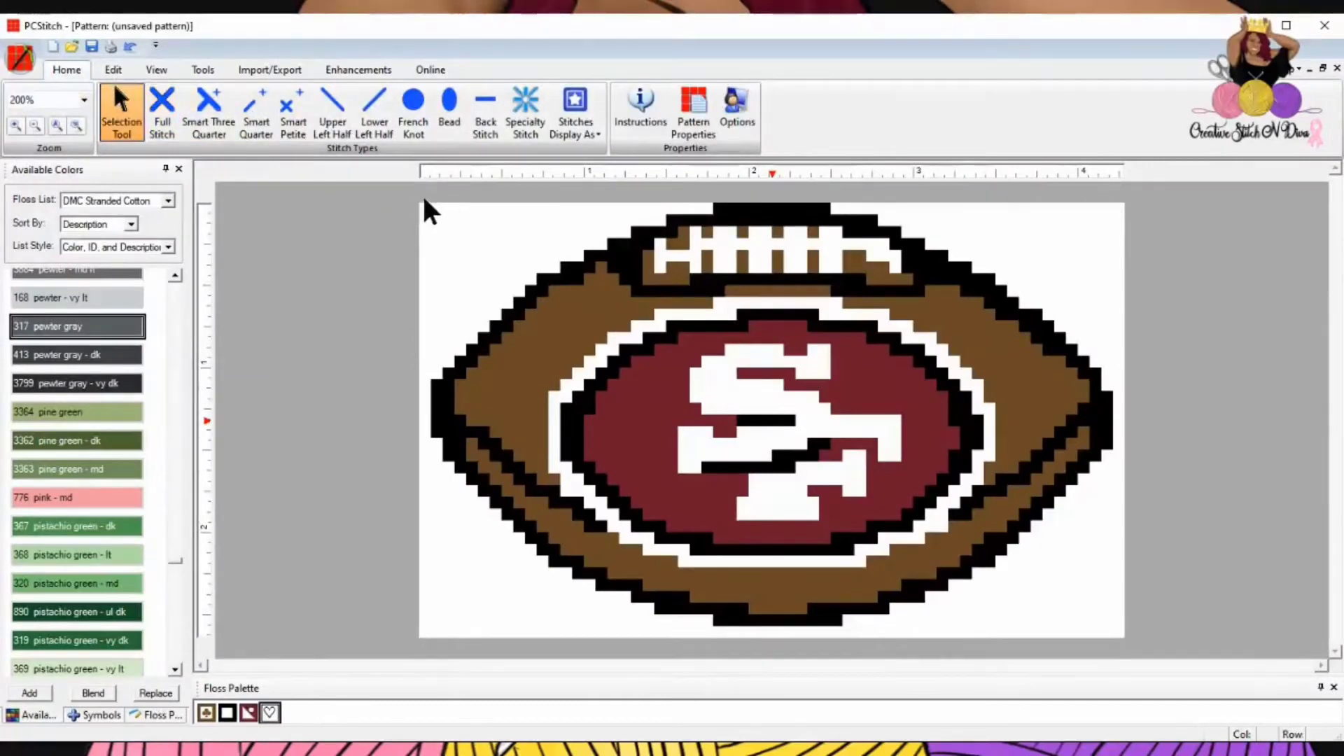
pyautogui.moveTo(421, 204); pyautogui.dragTo(818, 224)
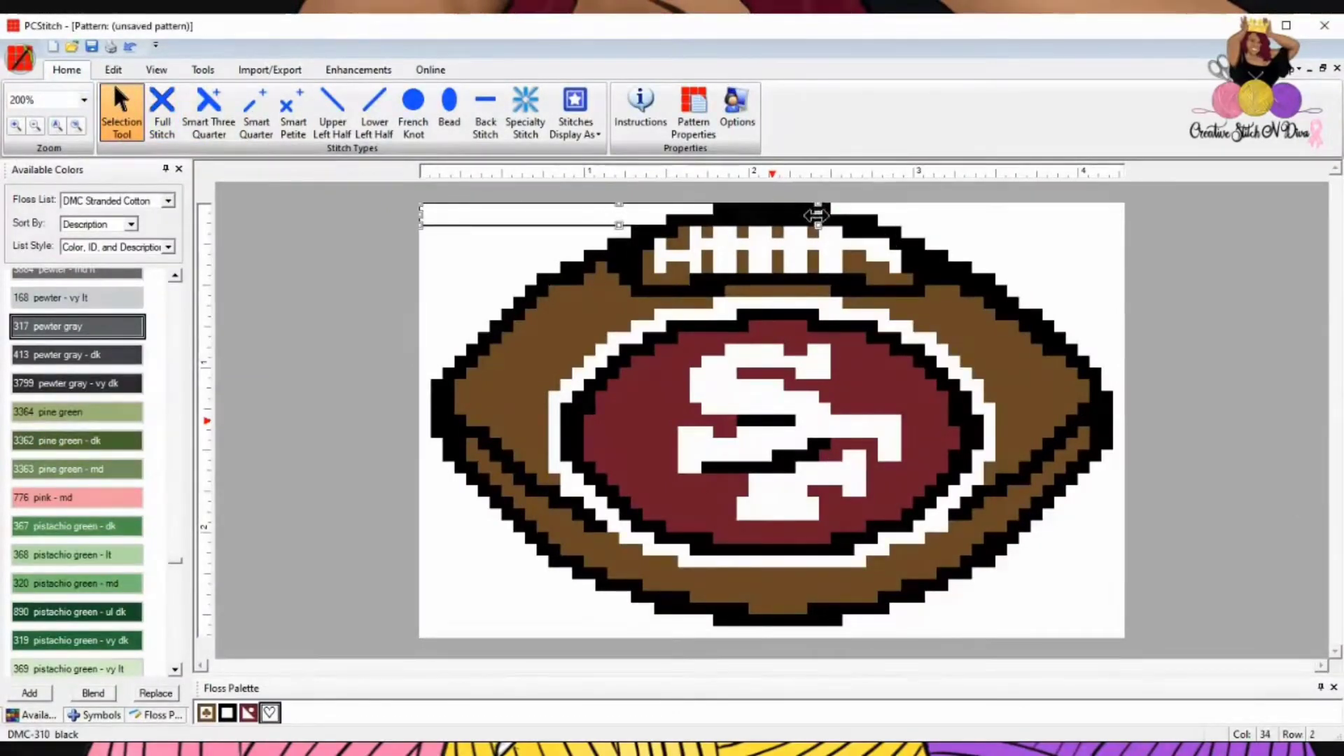
pyautogui.moveTo(817, 225); pyautogui.dragTo(1335, 647)
pyautogui.rightClick(728, 444)
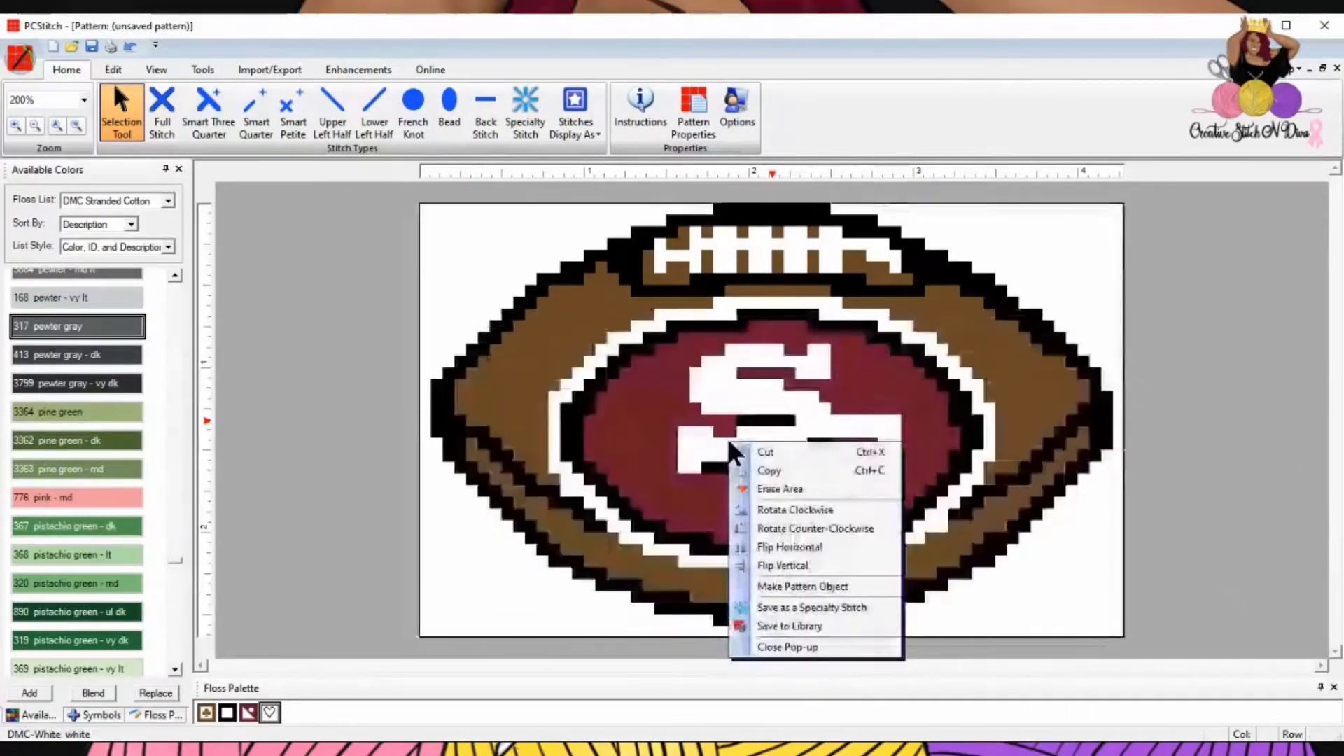
pyautogui.click(780, 471)
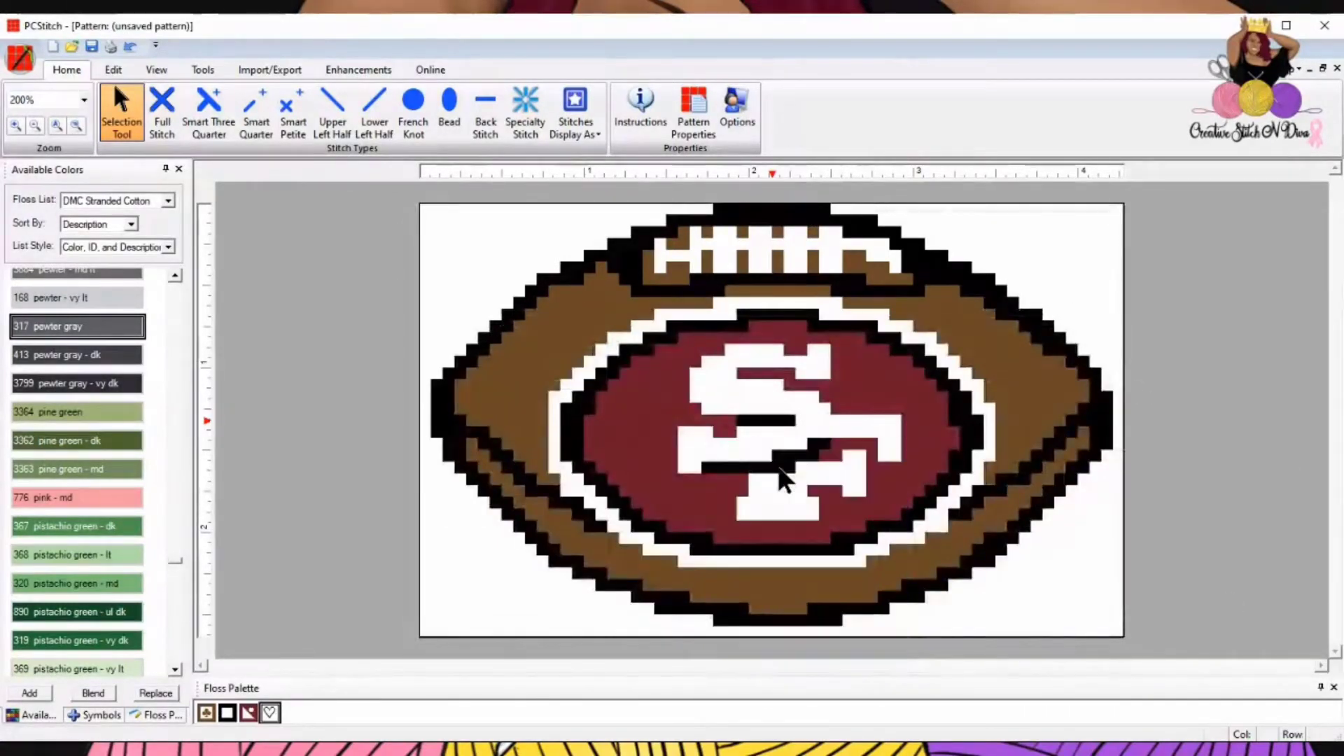
pyautogui.click(1313, 68)
# - Paste the football into the baseball pattern, place it to the right of the basketball and clear the selection
pyautogui.click(733, 172)
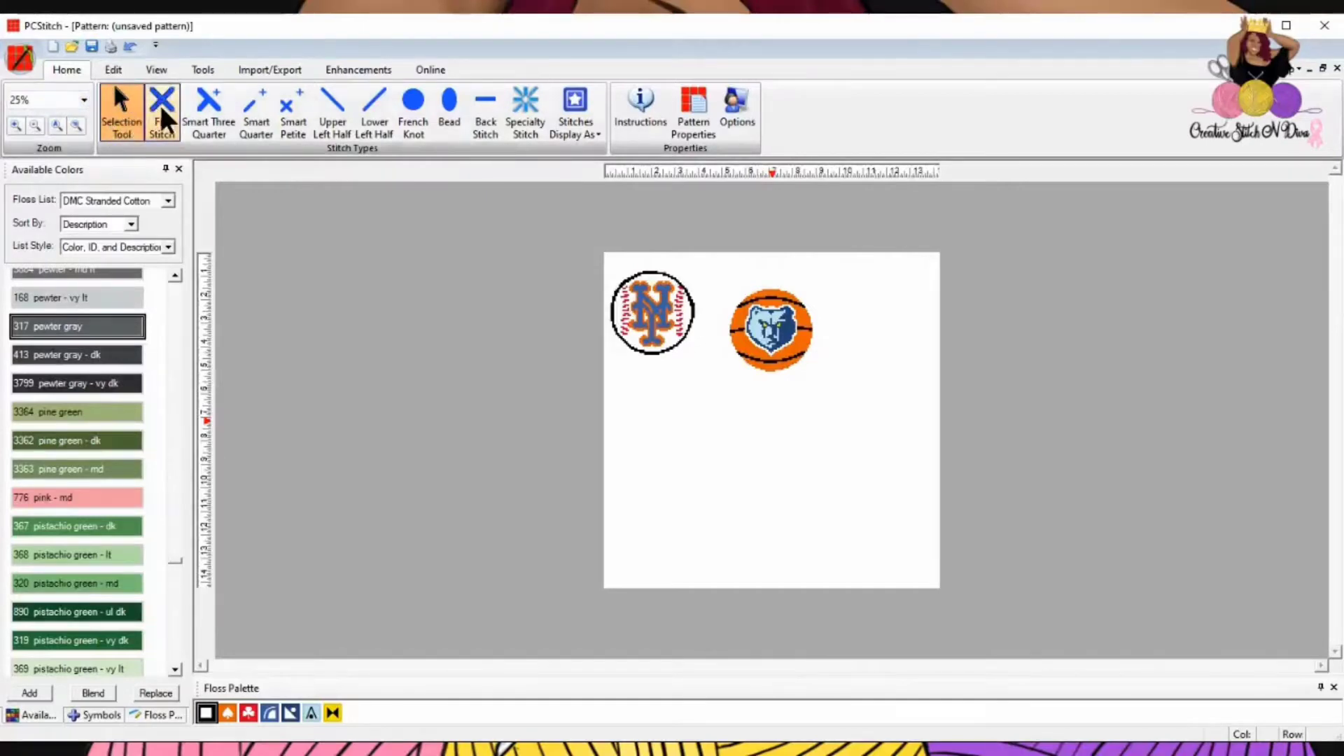
pyautogui.click(156, 67)
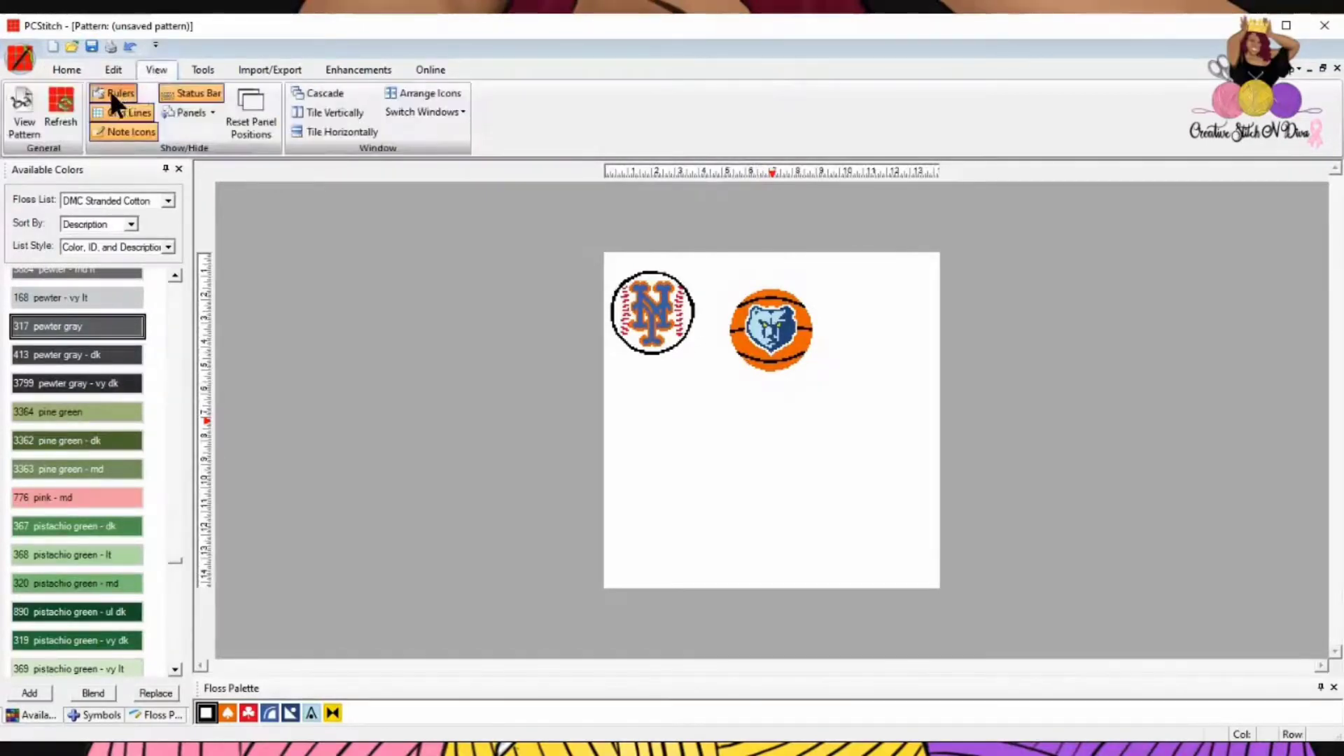
pyautogui.click(68, 70)
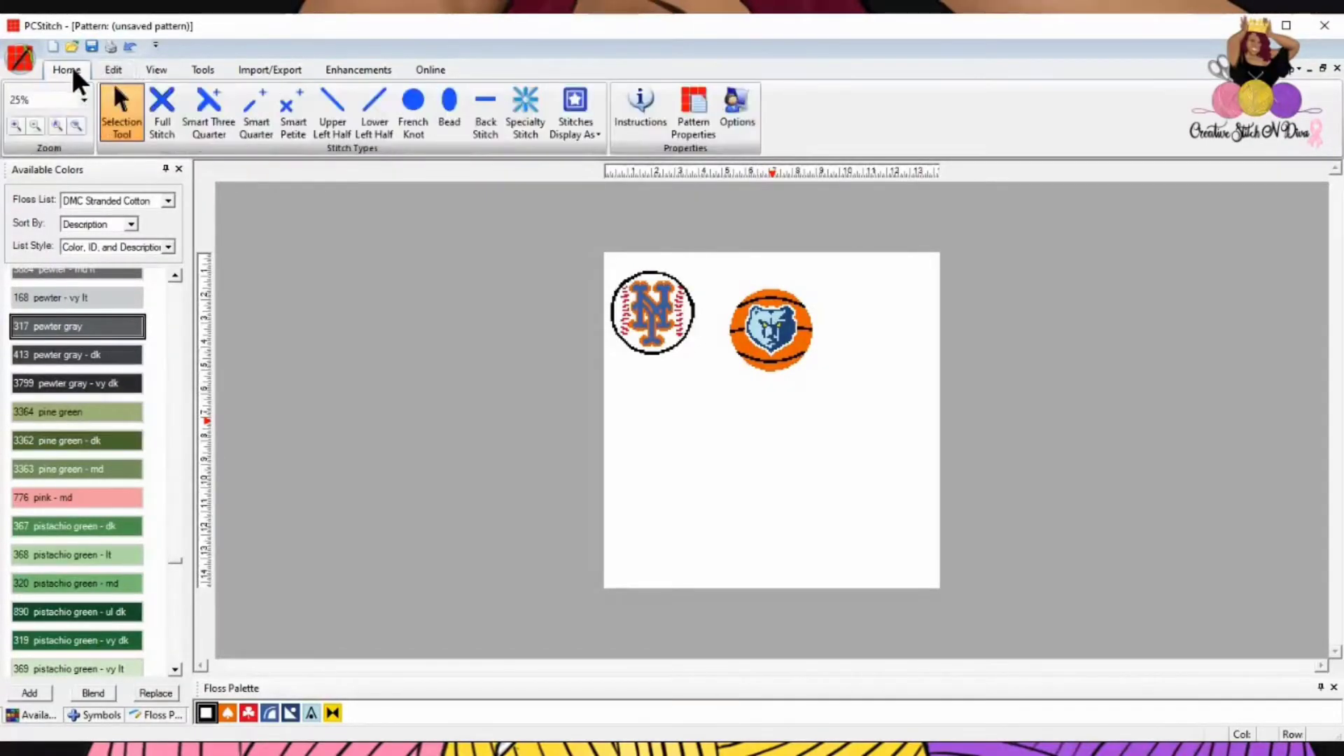
pyautogui.click(111, 68)
pyautogui.moveTo(672, 299); pyautogui.dragTo(908, 315)
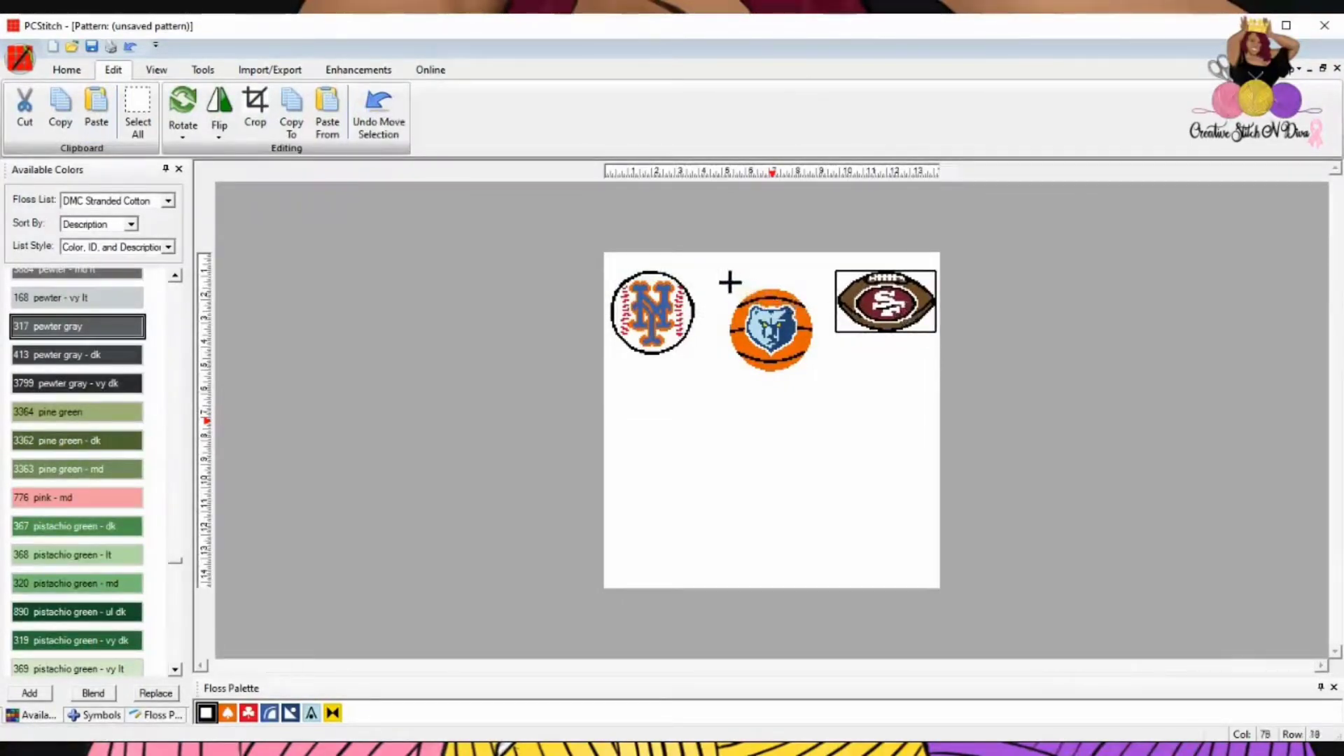
pyautogui.click(717, 396)
# - Nudge the basketball logo and the baseball logo slightly upward in the combined pattern
pyautogui.moveTo(730, 270); pyautogui.dragTo(825, 403)
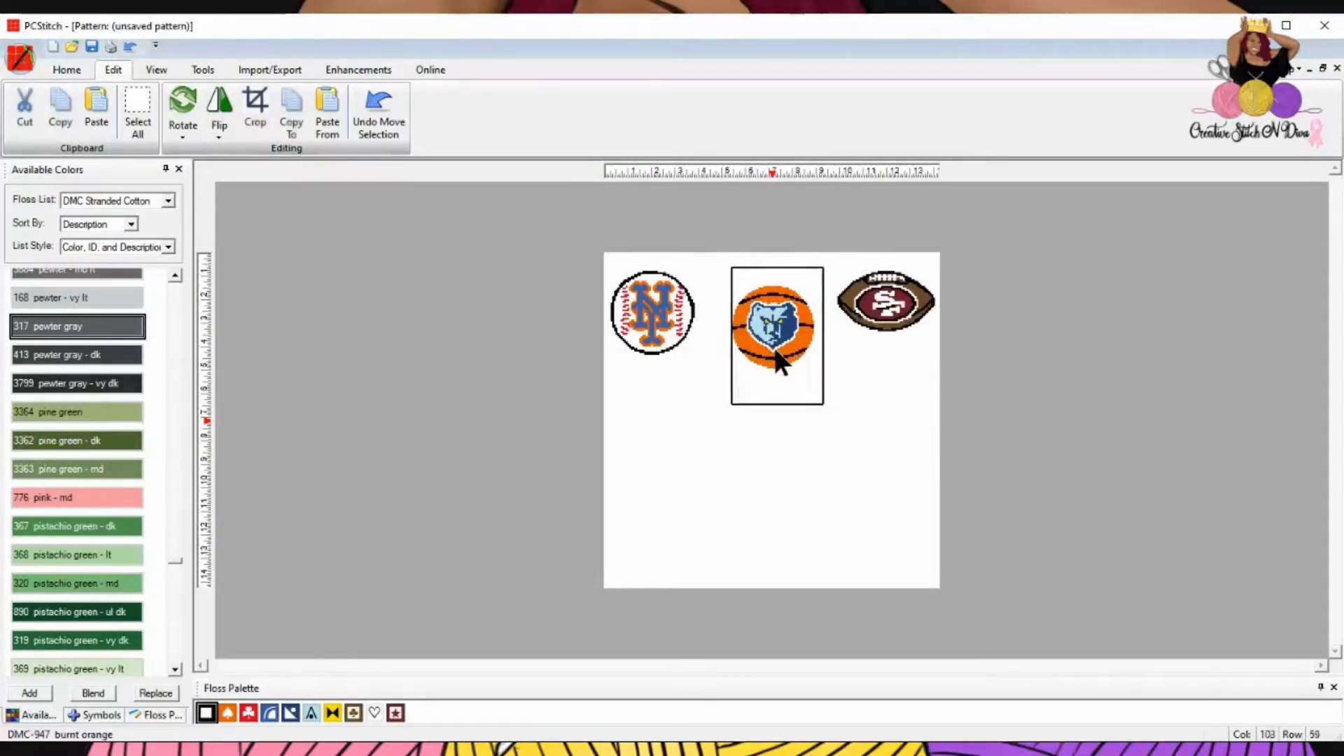
pyautogui.click(688, 400)
pyautogui.moveTo(698, 378); pyautogui.dragTo(570, 237)
pyautogui.press('Delete')
pyautogui.hotkey('ctrl', 'z')
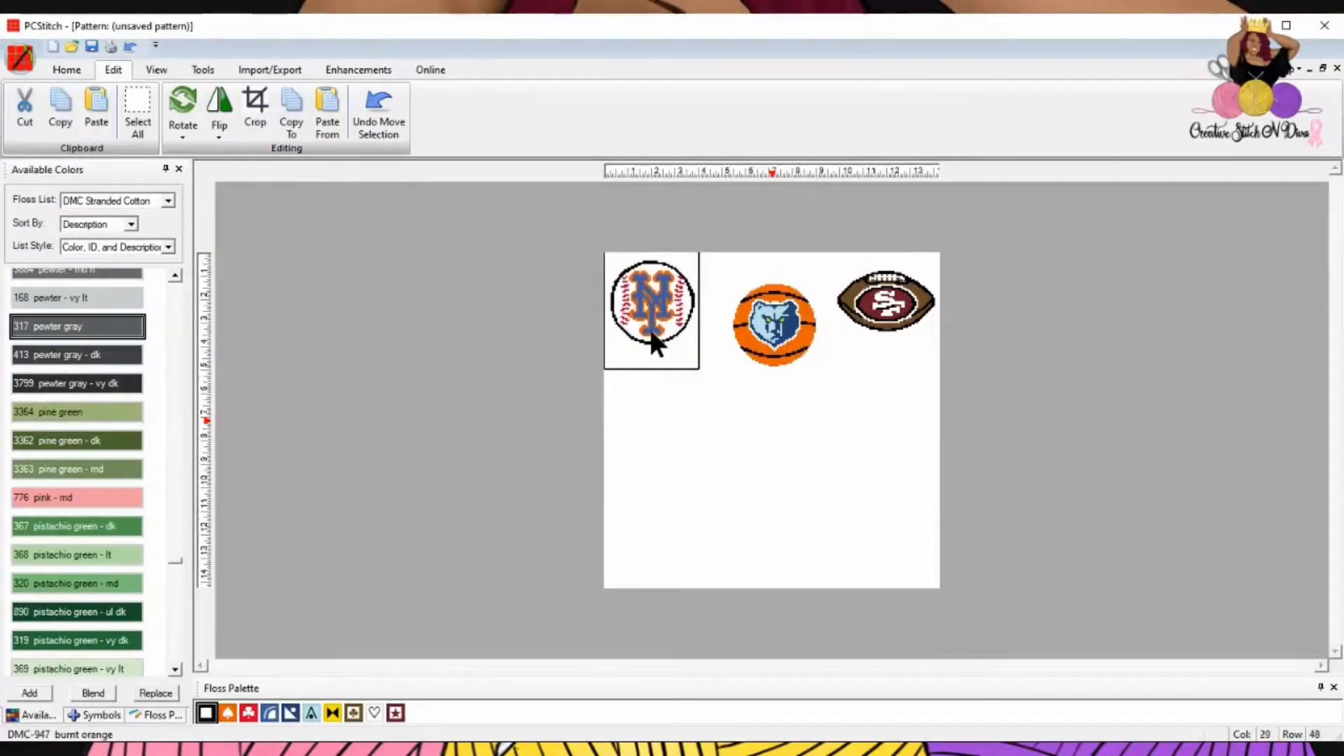
pyautogui.click(794, 485)
# - Nudge the football logo towards the pattern's upper right corner, clear the selection and restore the window
pyautogui.moveTo(823, 246); pyautogui.dragTo(1039, 430)
pyautogui.moveTo(897, 317); pyautogui.dragTo(900, 308)
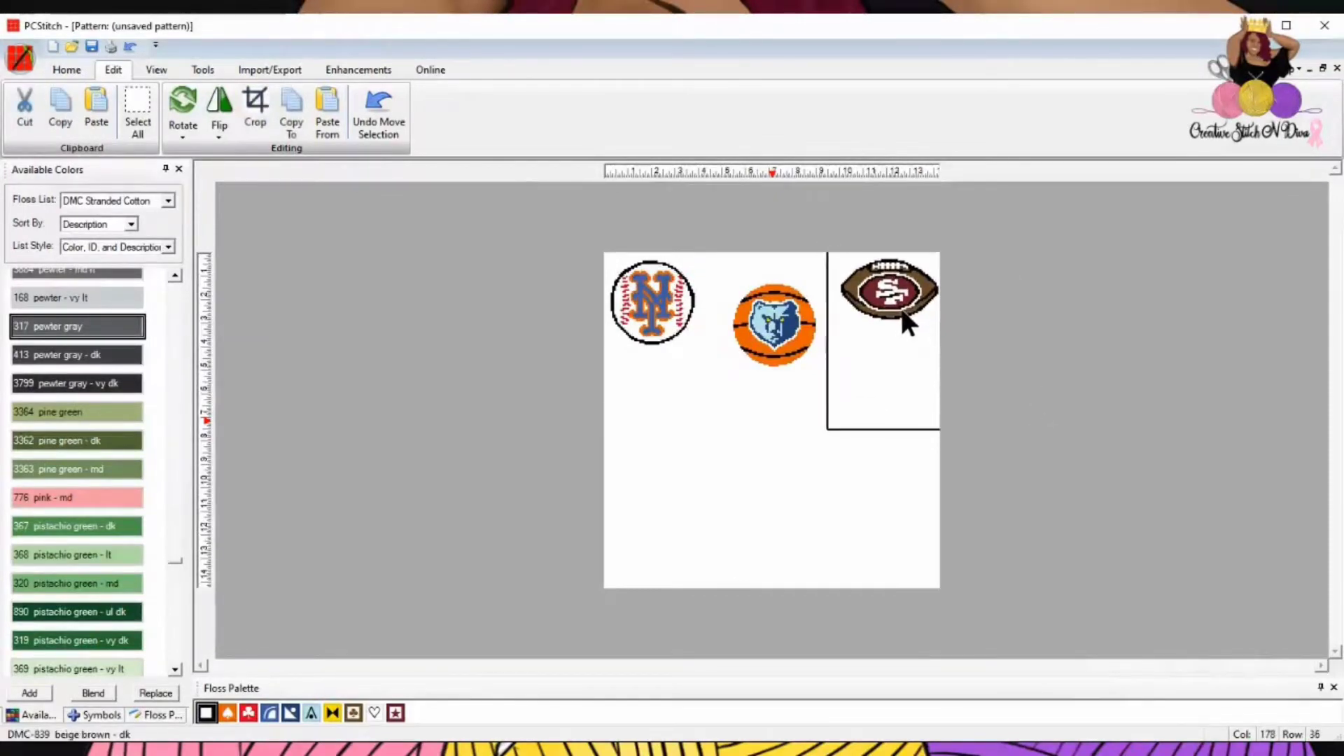
pyautogui.click(779, 477)
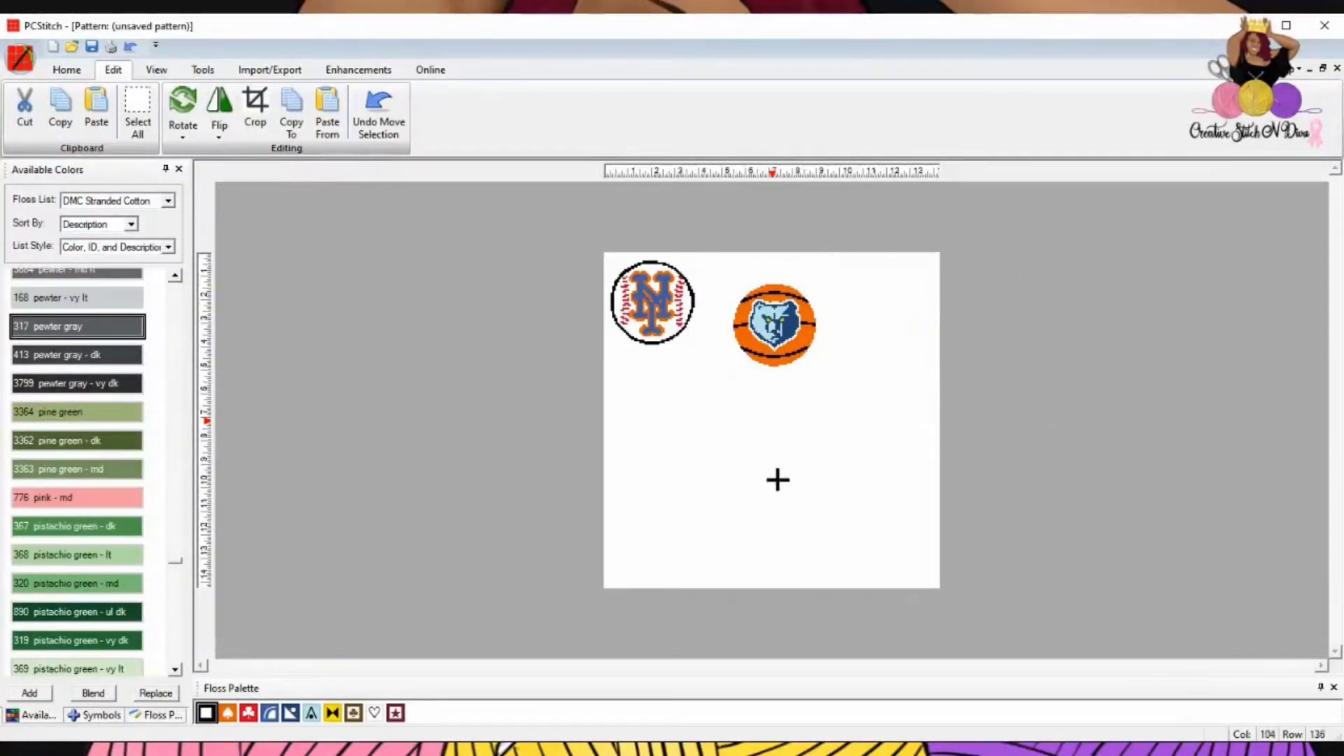
pyautogui.click(1322, 68)
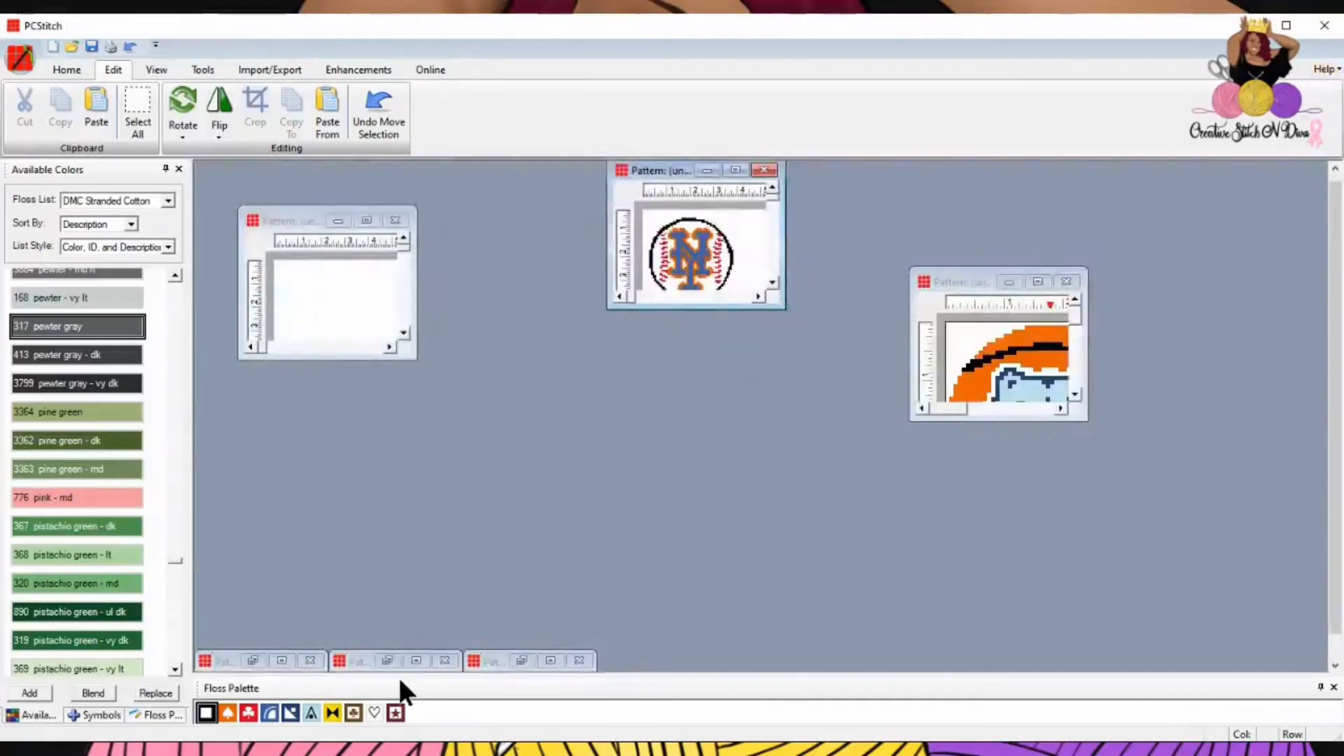
# - View the jester Goofy pattern, copy the artwork from the upside-down Goofy pattern and leave the maximized view
pyautogui.click(550, 661)
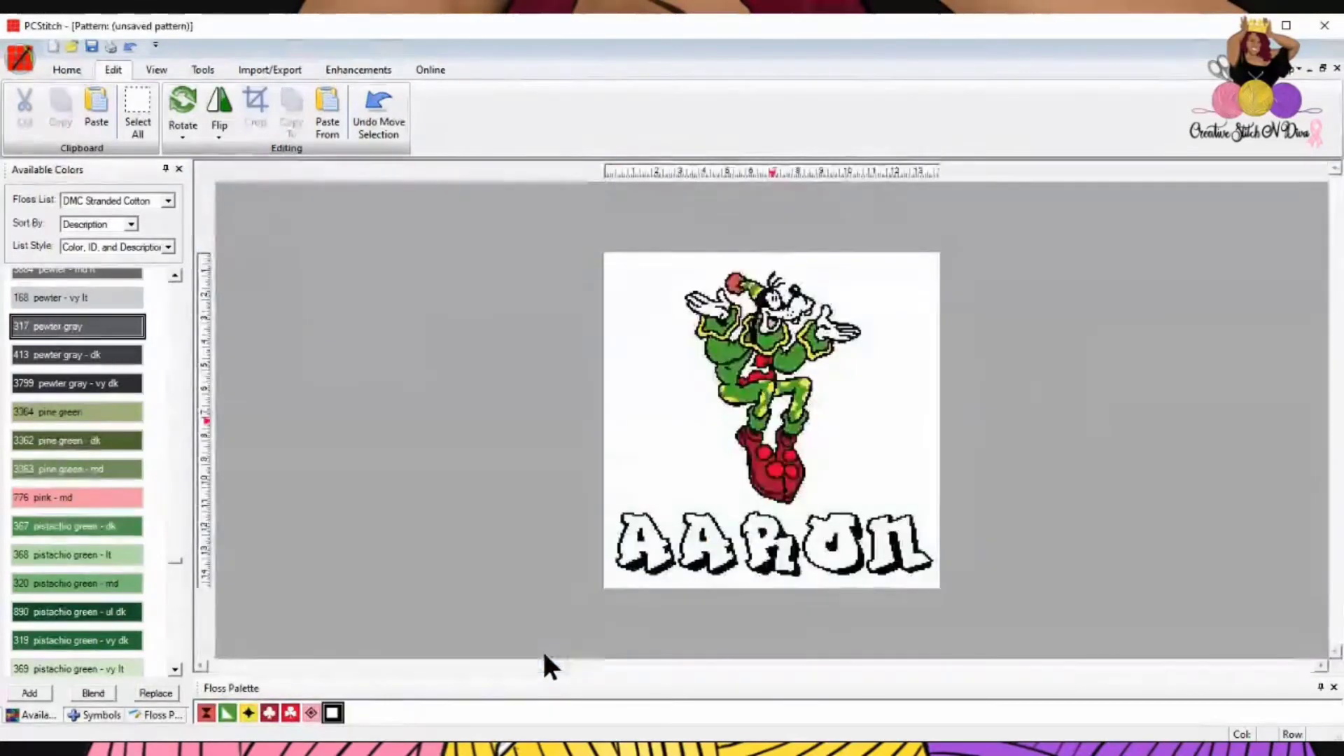
pyautogui.click(1309, 67)
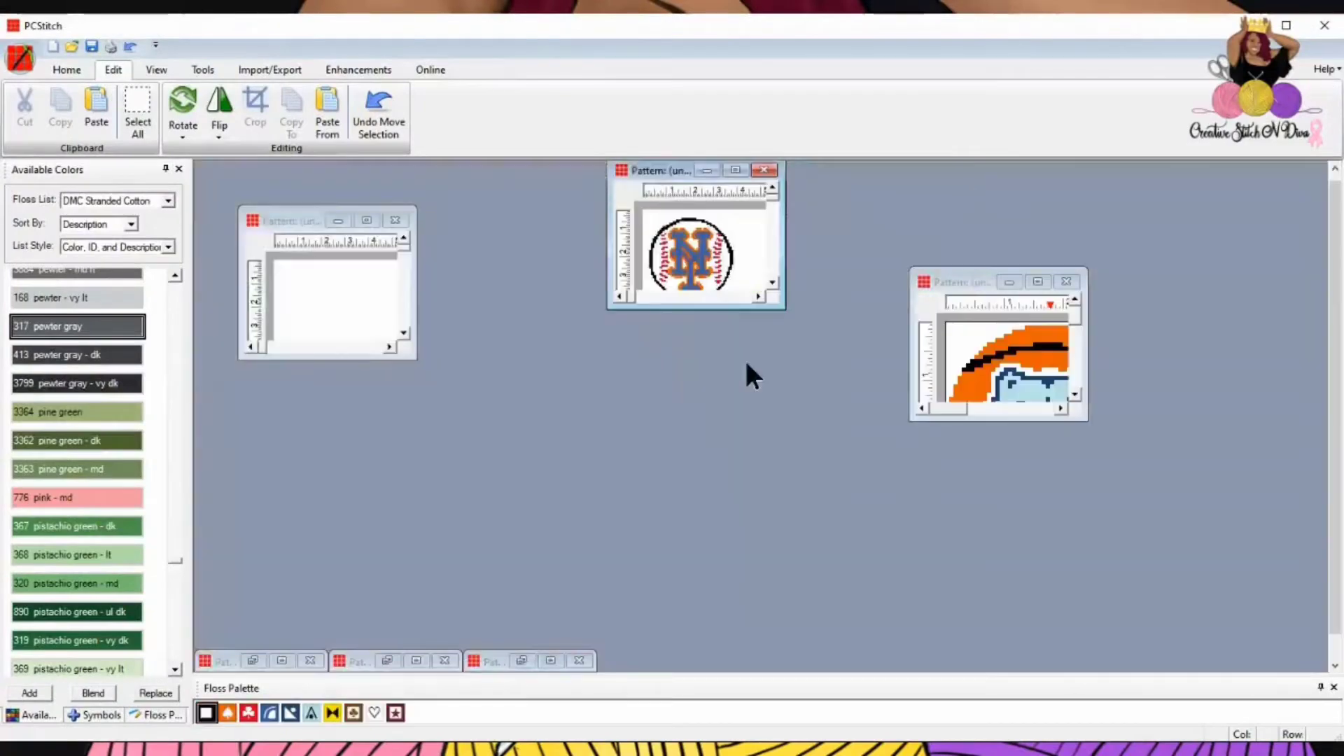
pyautogui.click(418, 660)
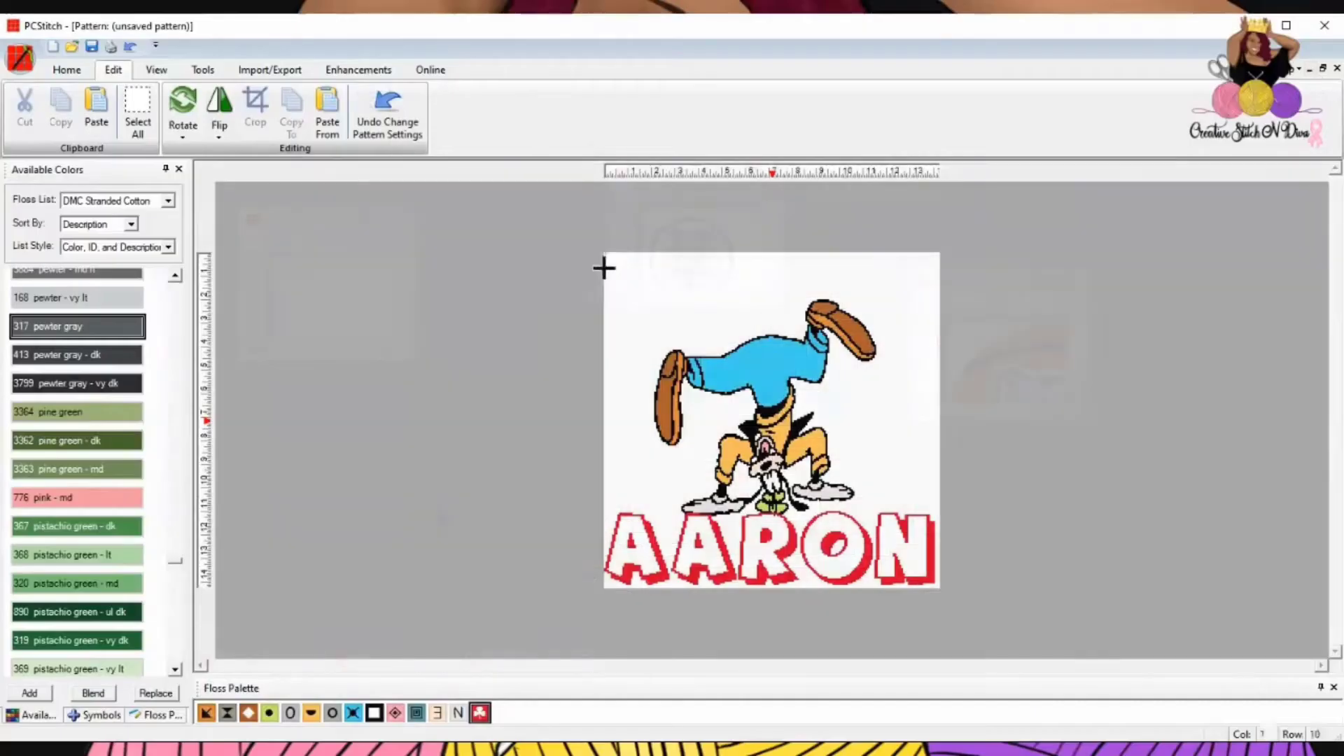
pyautogui.moveTo(602, 267); pyautogui.dragTo(938, 586)
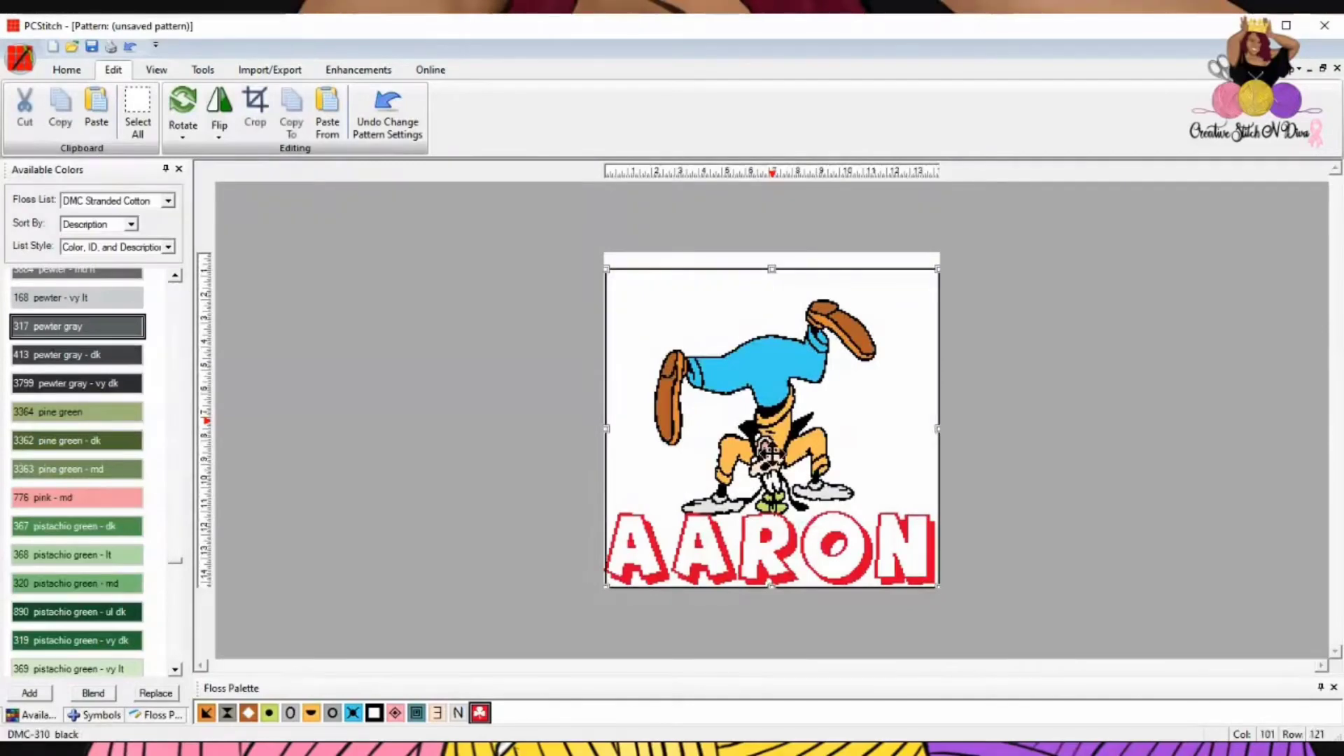
pyautogui.rightClick(795, 455)
pyautogui.click(814, 476)
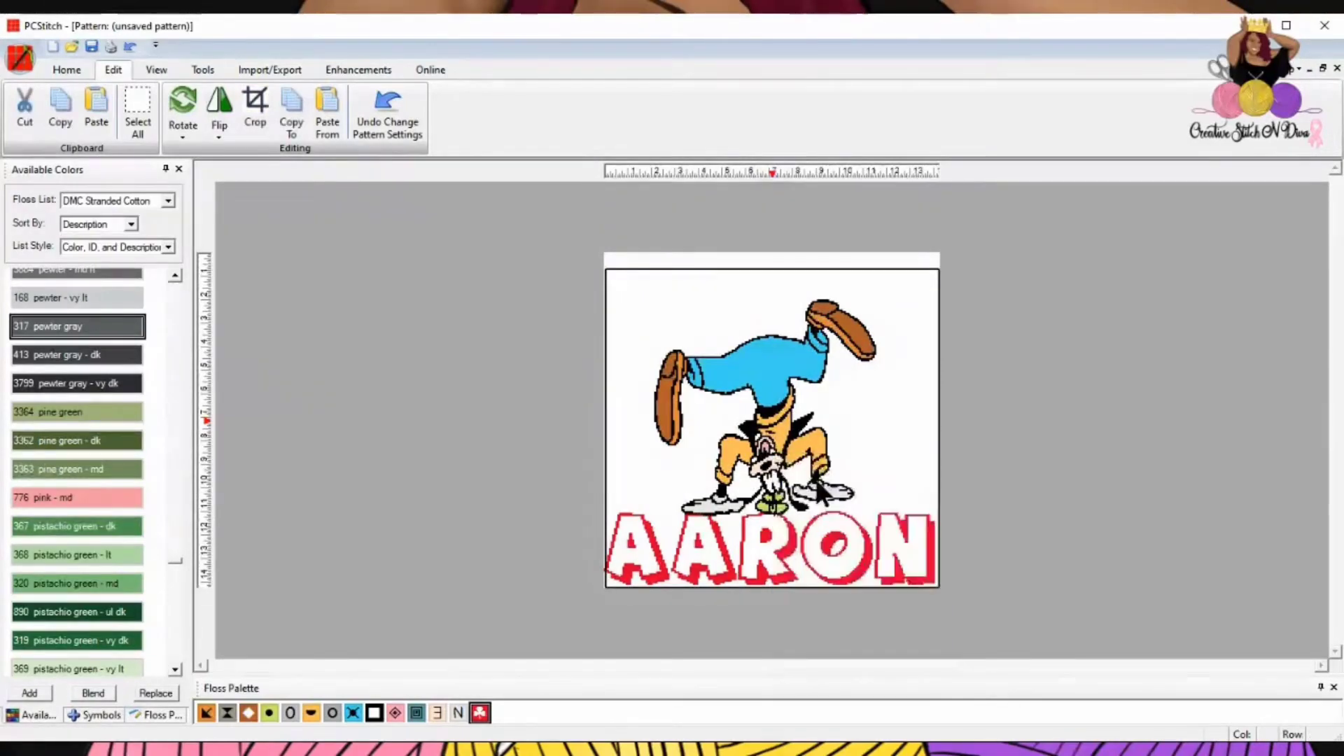
pyautogui.click(1322, 68)
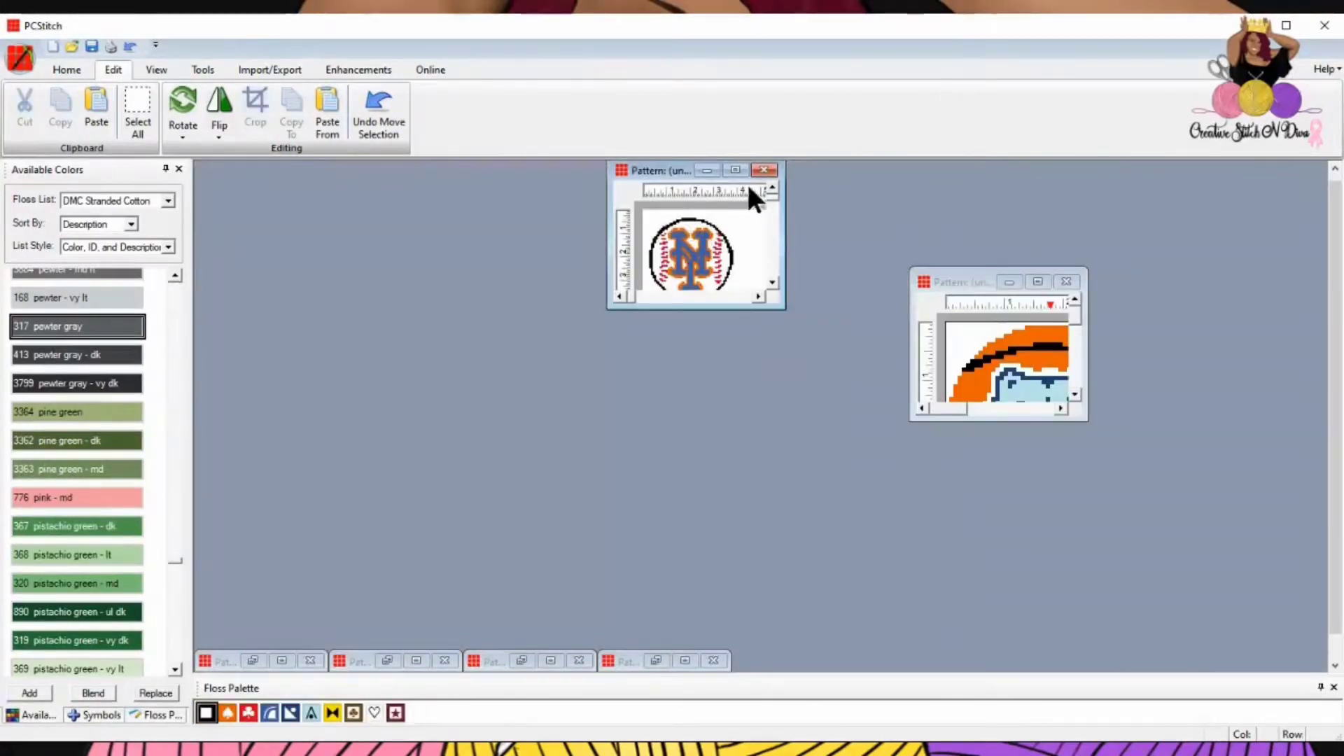
# - Try pasting the upside-down Goofy into the combined sports logo pattern, cut it out and leave the maximized view
pyautogui.click(735, 170)
pyautogui.click(94, 115)
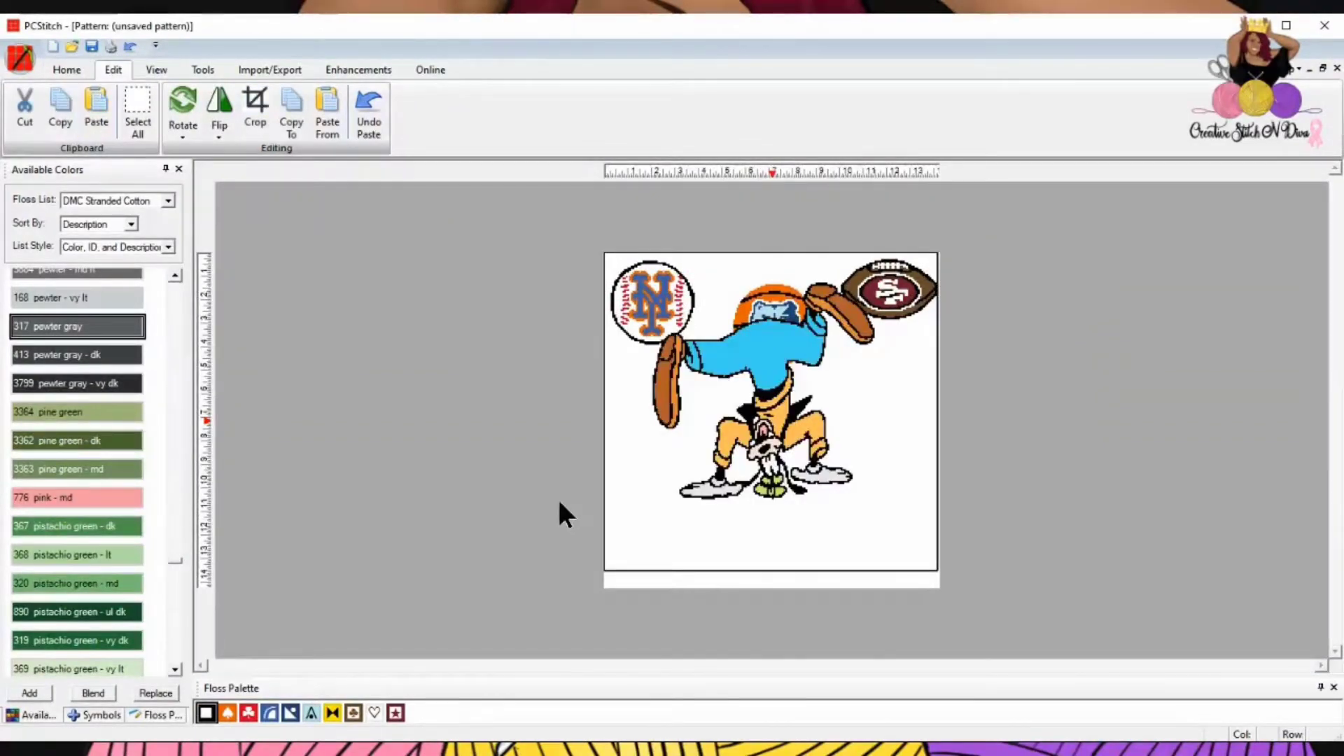
pyautogui.rightClick(858, 379)
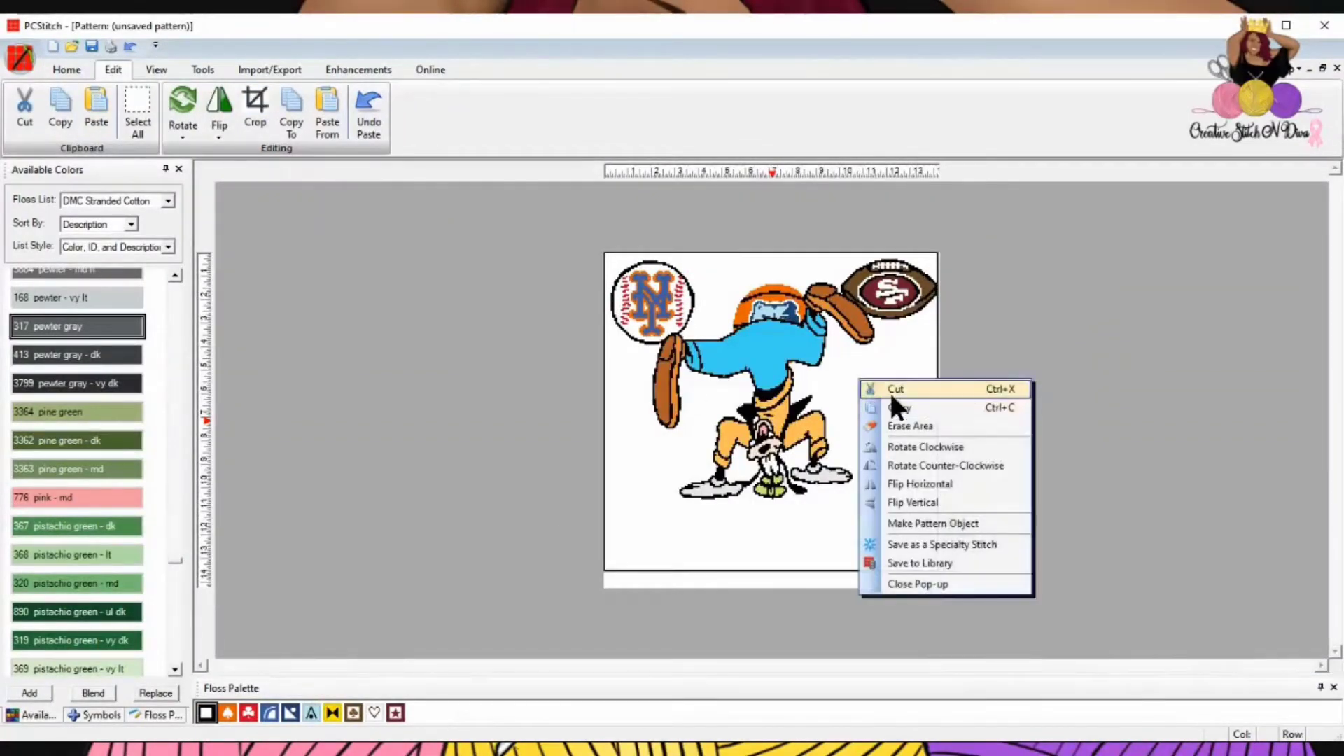
pyautogui.click(891, 386)
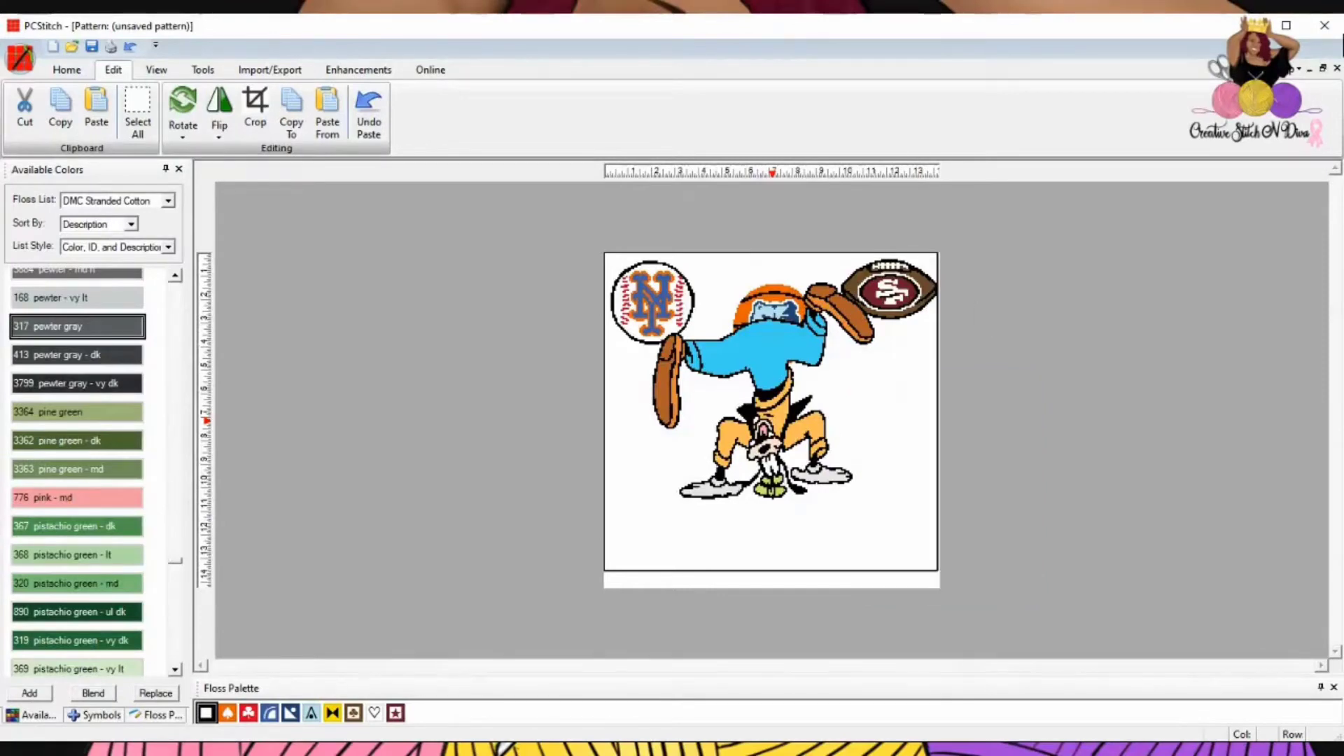
pyautogui.click(1324, 68)
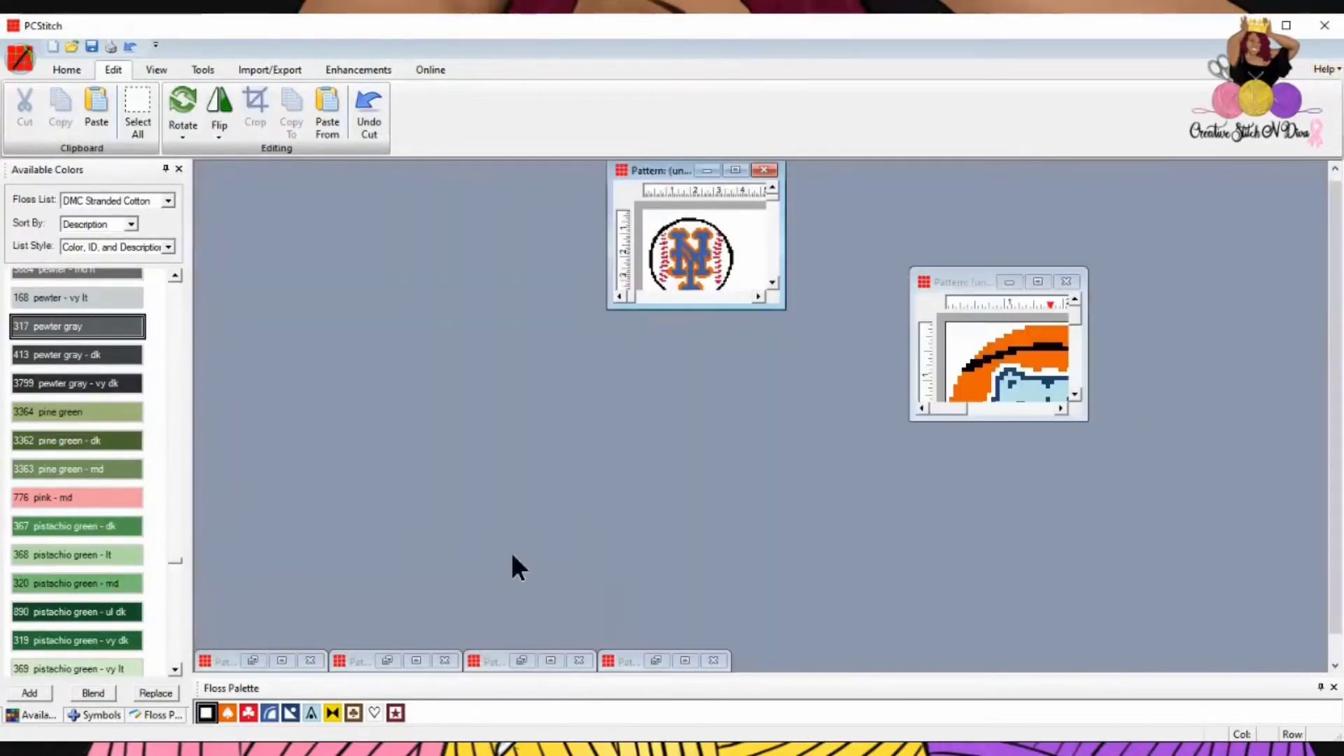
# - Maximize the upside-down Goofy pattern, merge its name lettering to the background and close the font list
pyautogui.click(282, 660)
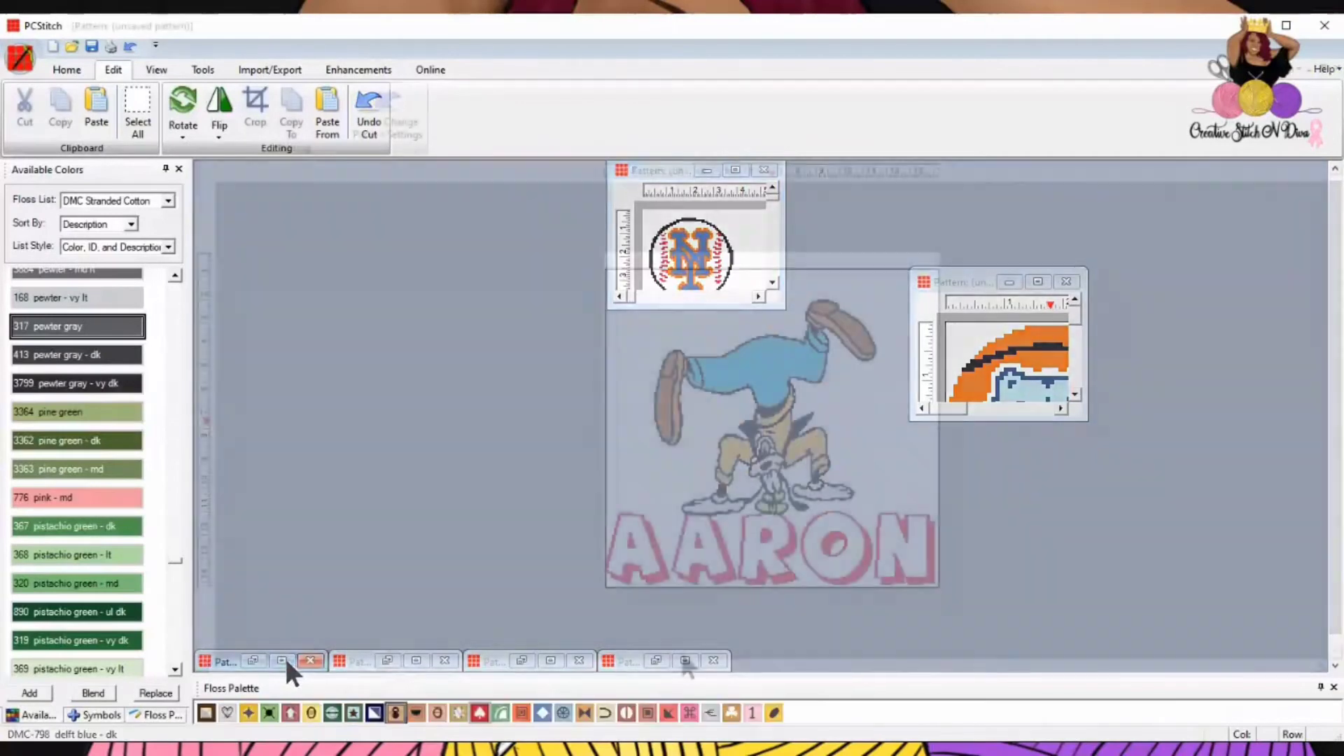
pyautogui.click(684, 262)
pyautogui.click(740, 557)
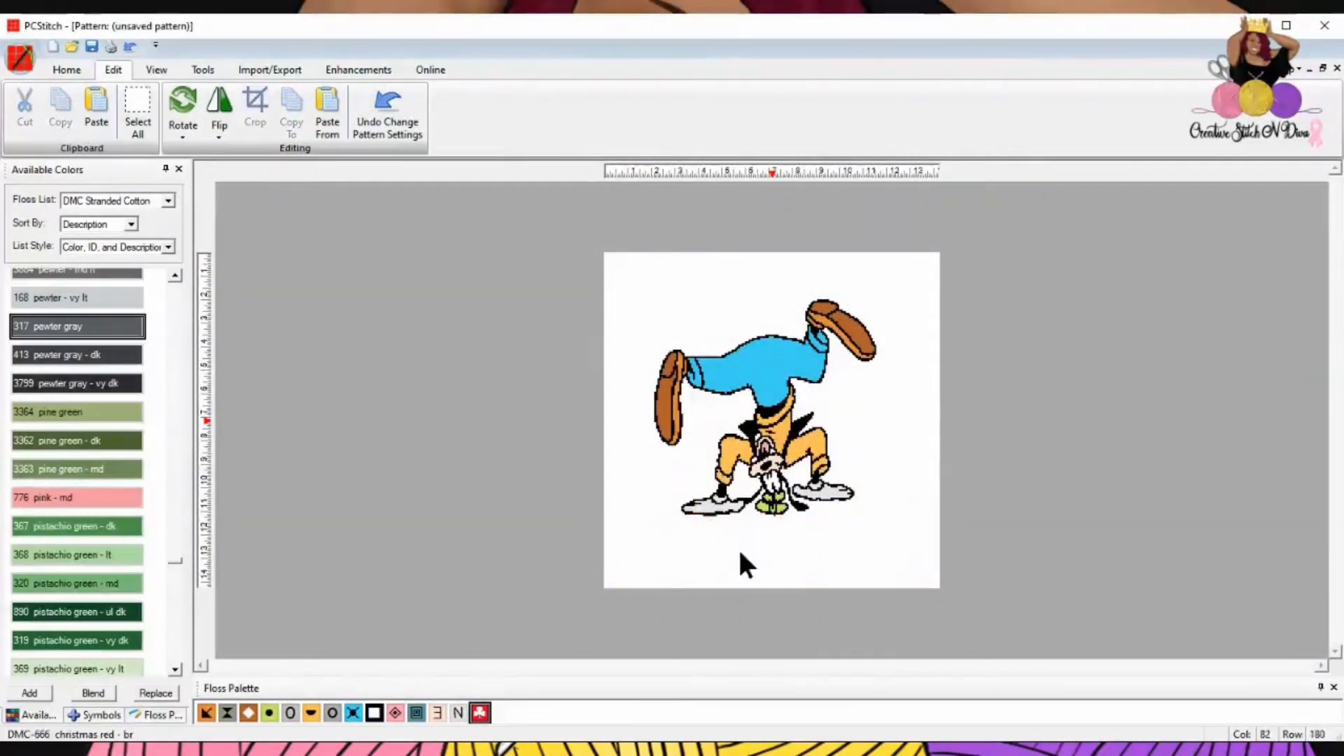
pyautogui.moveTo(738, 554); pyautogui.dragTo(654, 553)
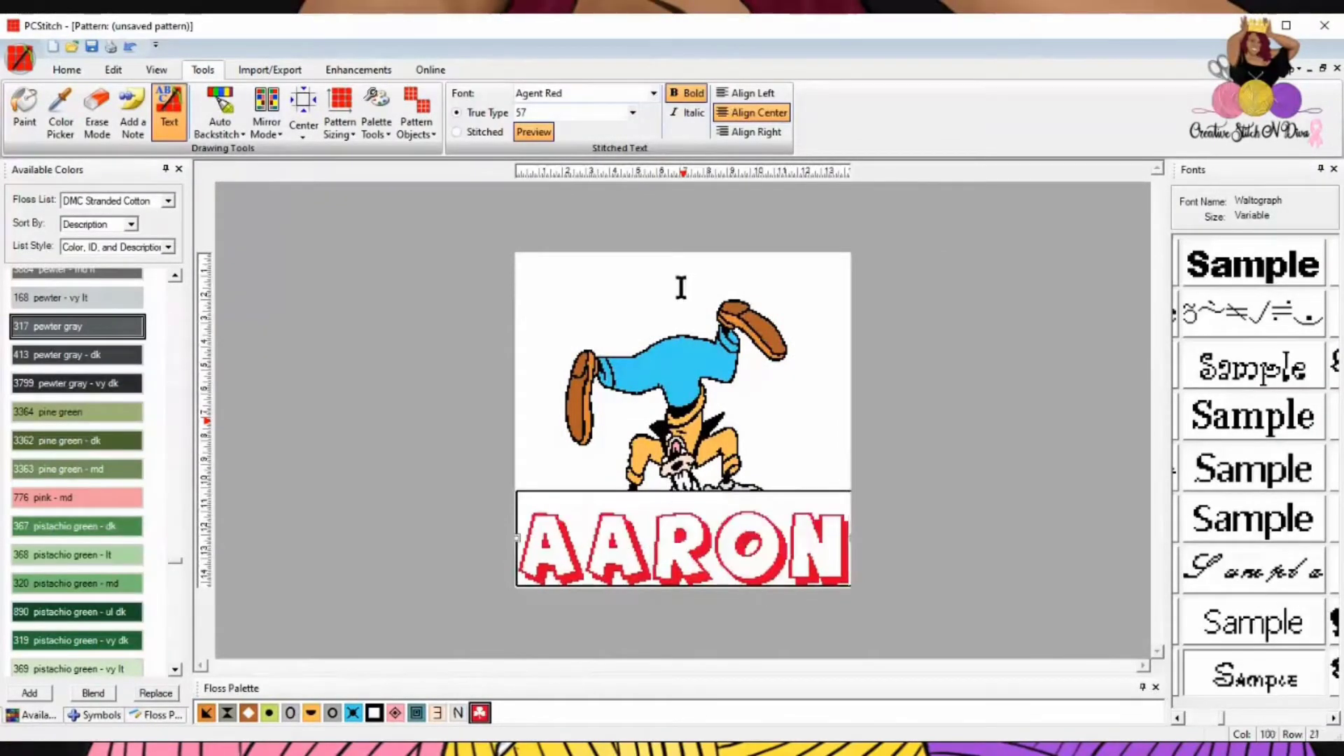
pyautogui.click(654, 259)
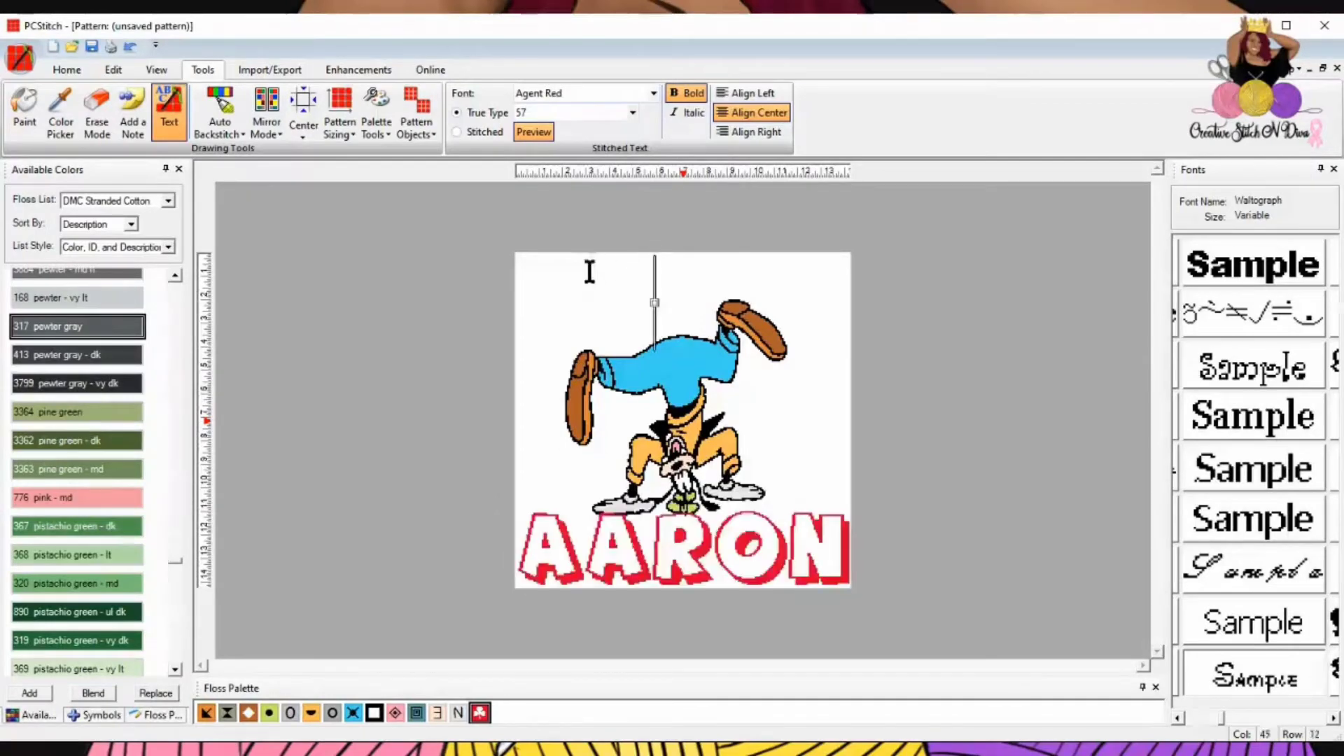
pyautogui.click(617, 539)
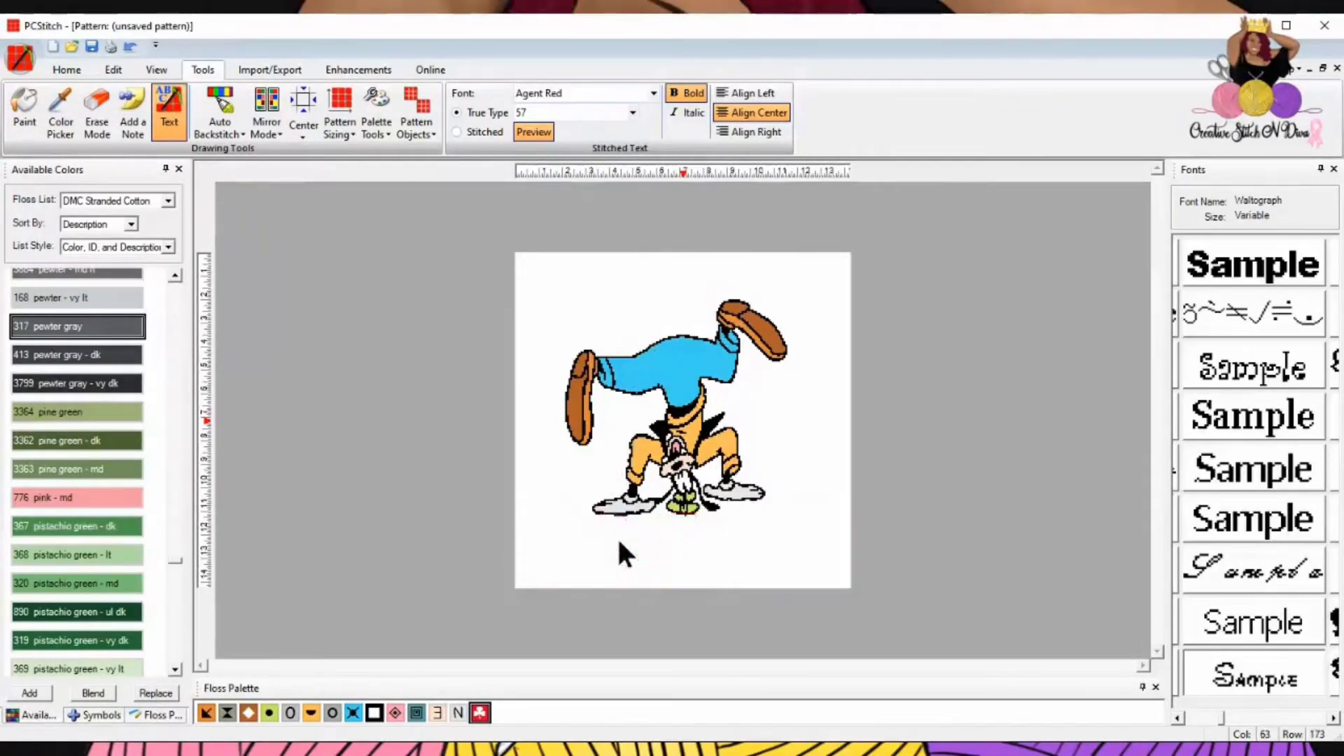
pyautogui.moveTo(619, 542); pyautogui.dragTo(617, 545)
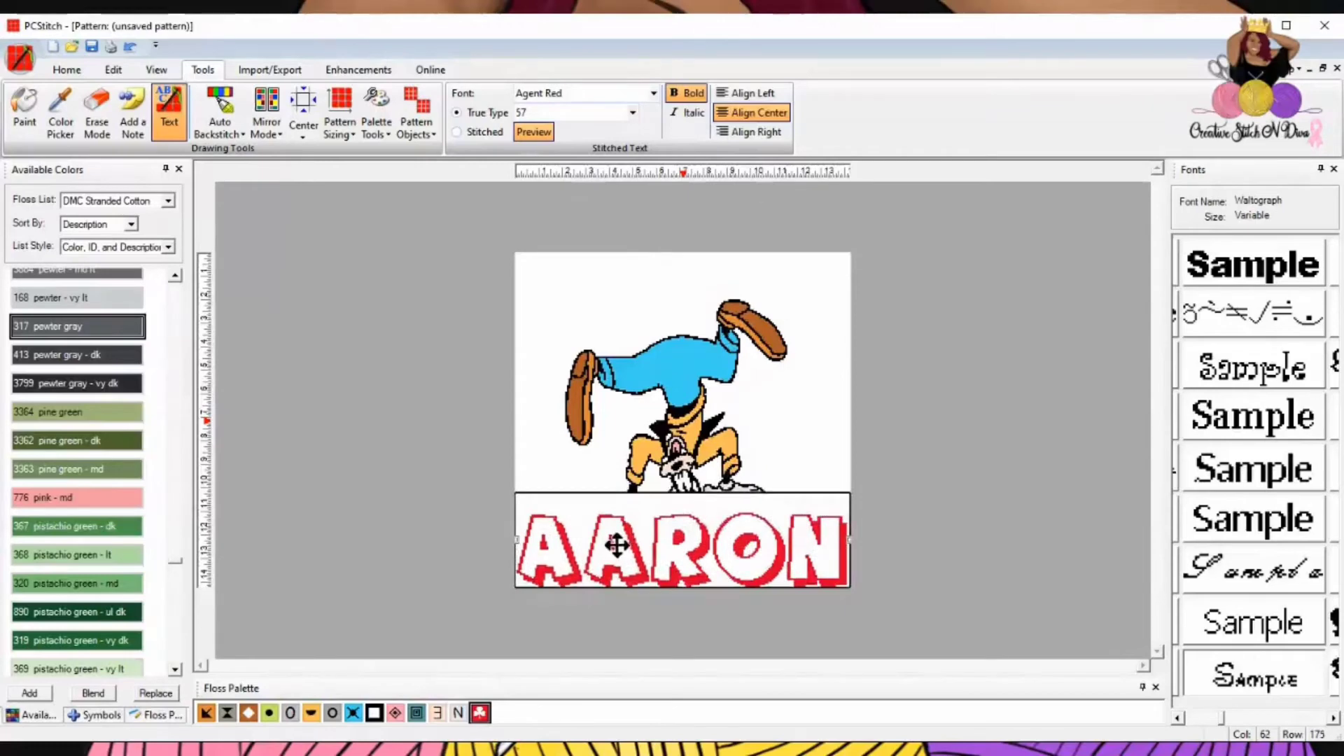
pyautogui.rightClick(617, 544)
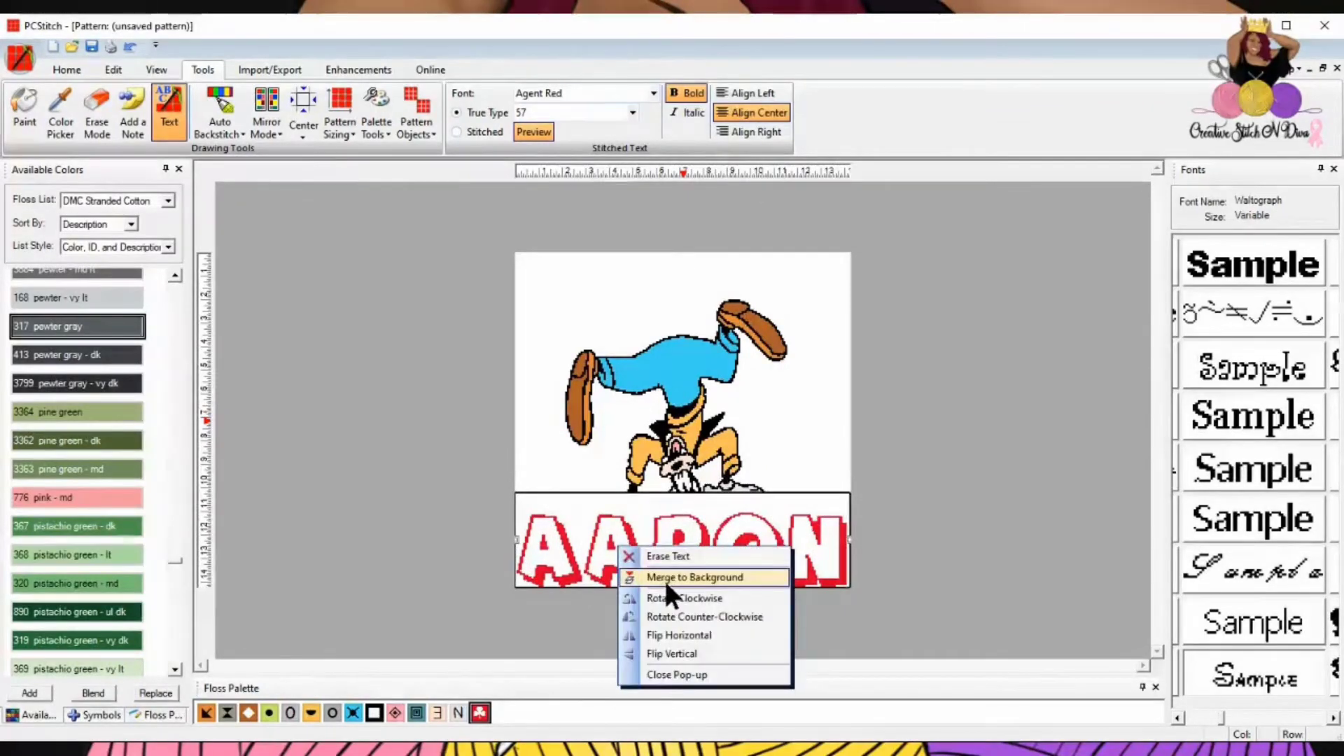
pyautogui.click(665, 578)
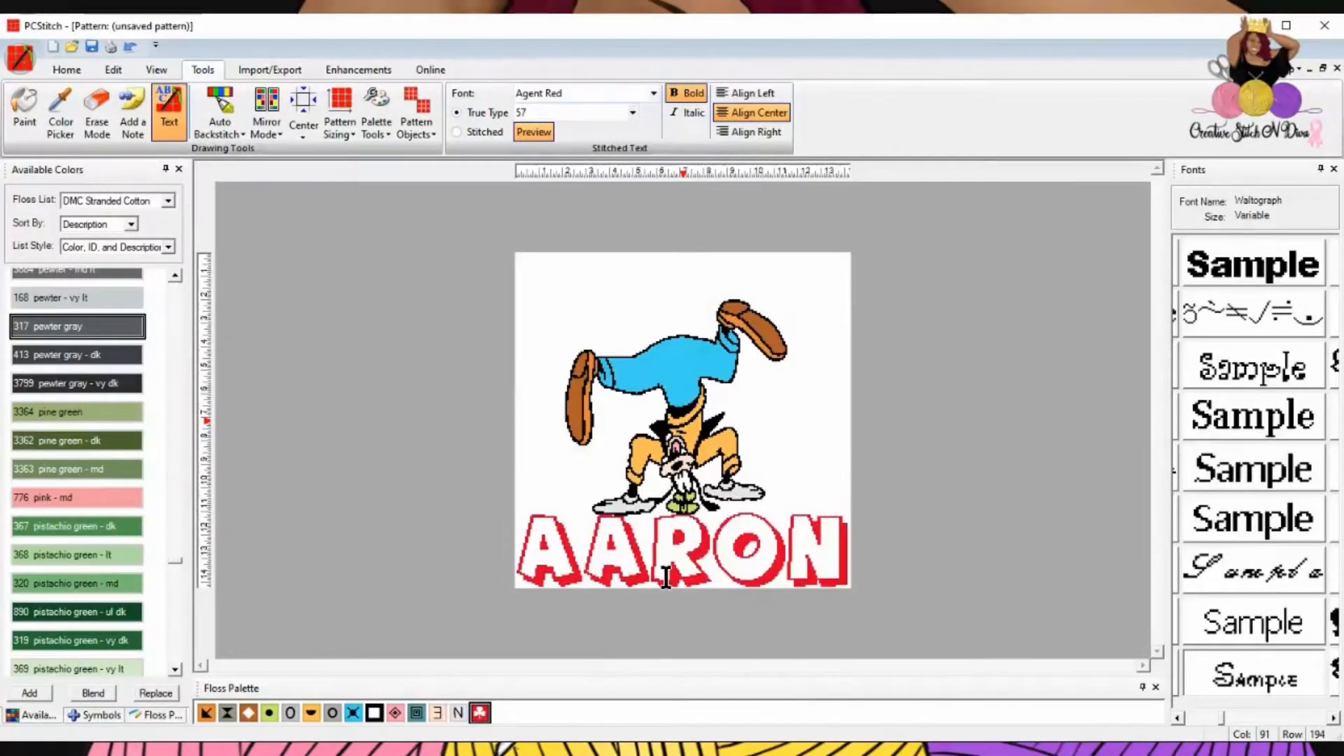
pyautogui.click(1333, 170)
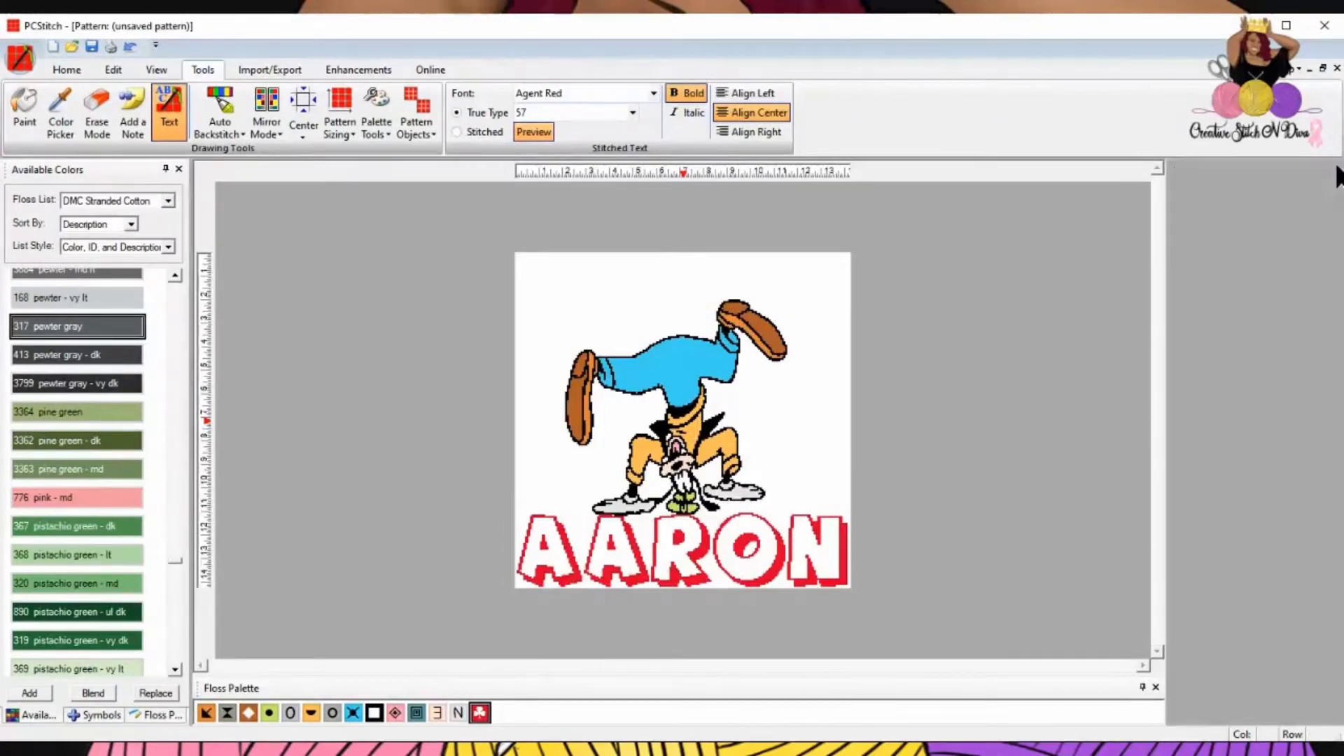
# - Select Goofy together with the name lettering using the Selection Tool, copy them and minimize the pattern
pyautogui.click(57, 67)
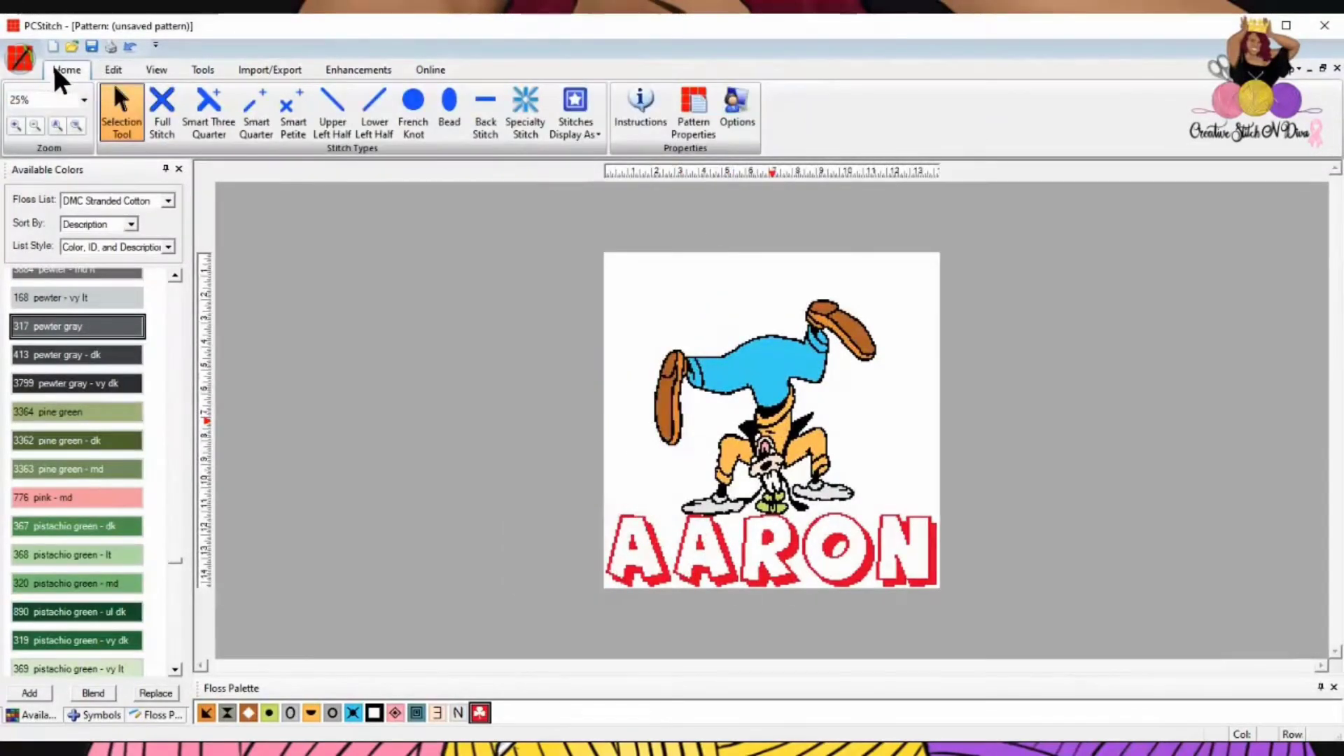
pyautogui.click(162, 112)
pyautogui.click(120, 124)
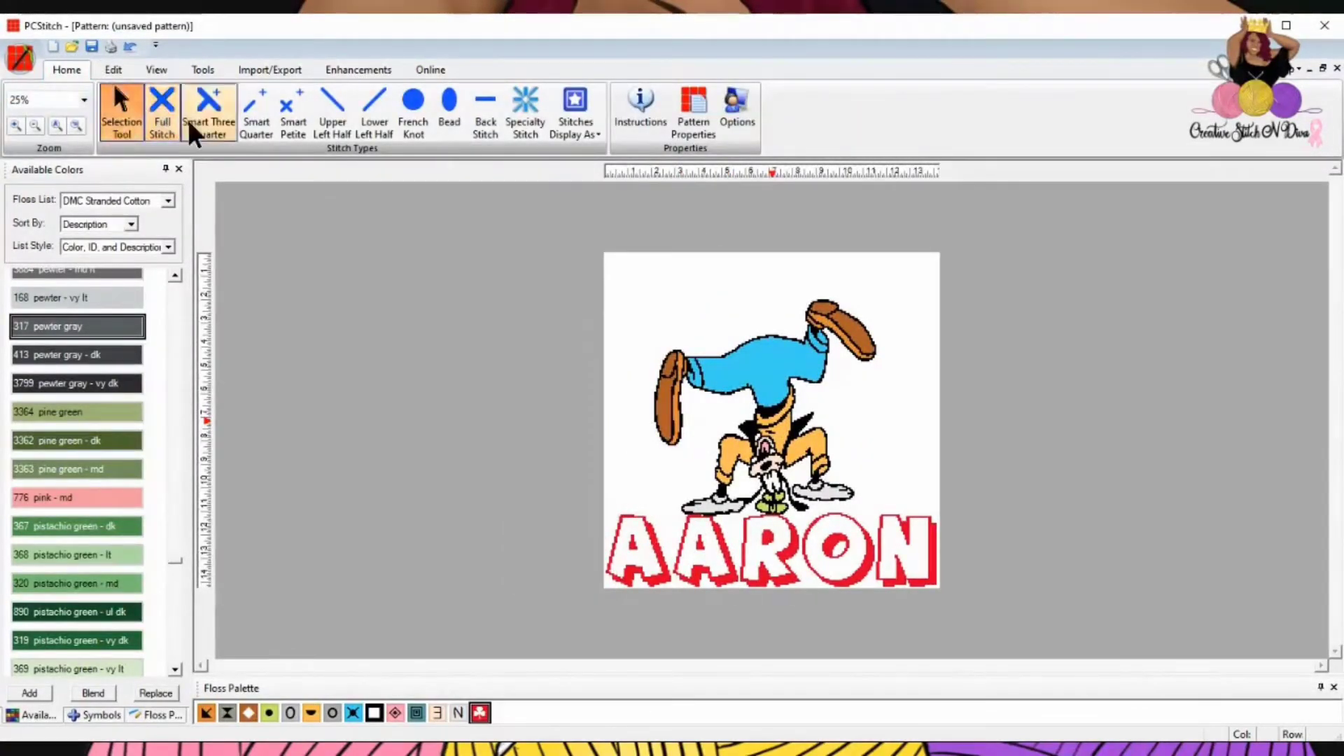
pyautogui.moveTo(606, 275); pyautogui.dragTo(1005, 632)
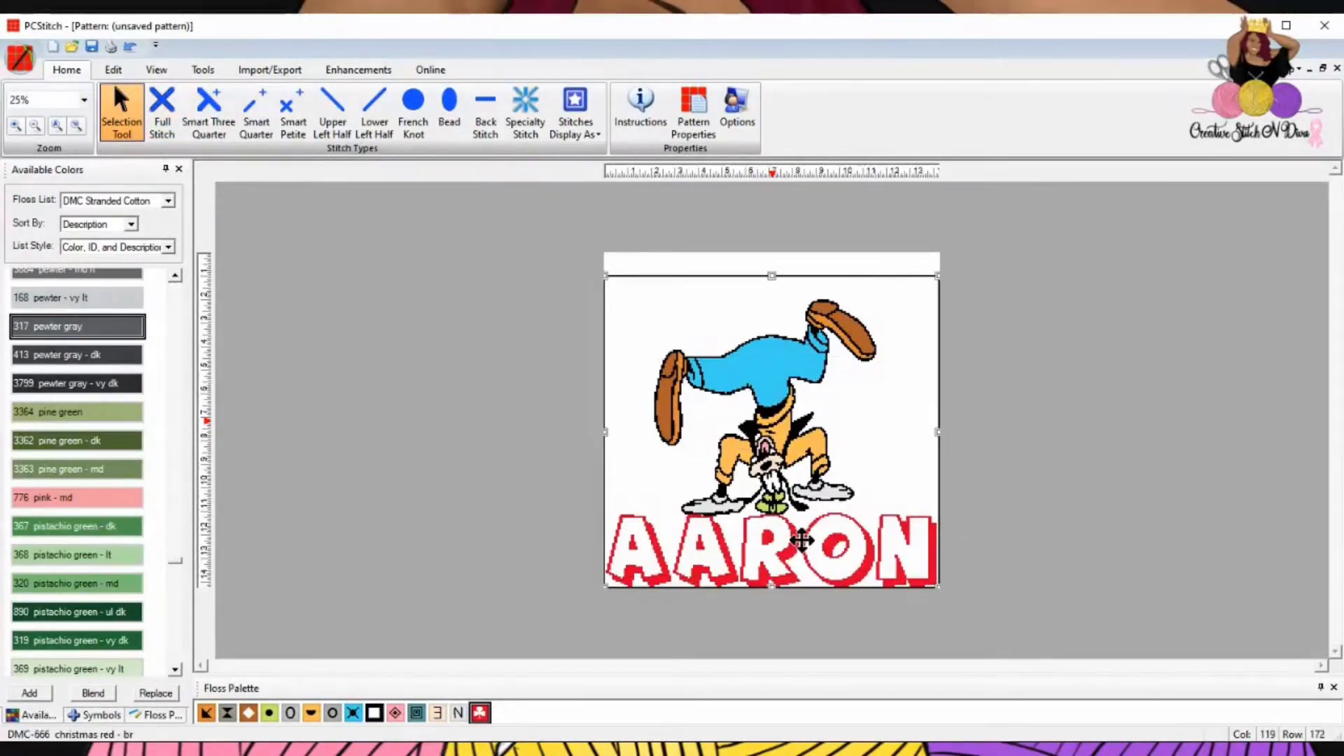
pyautogui.rightClick(801, 539)
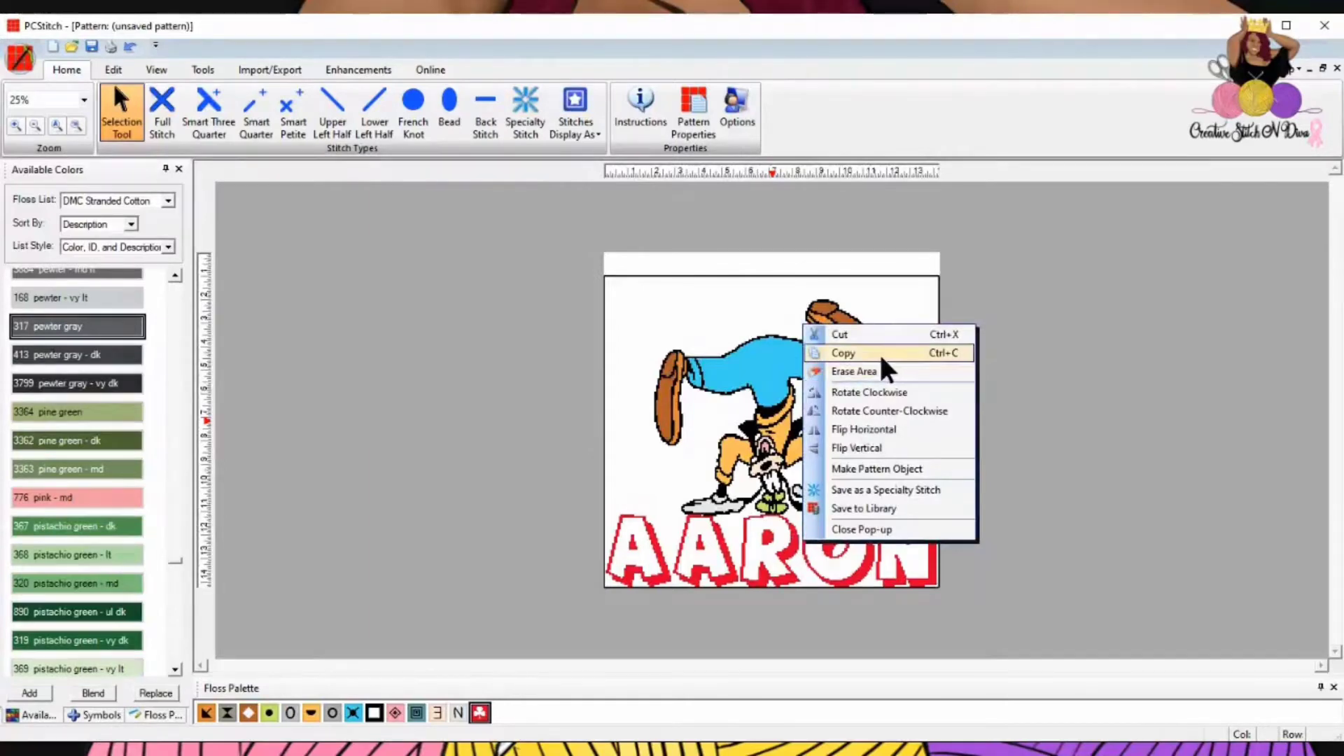
pyautogui.click(874, 359)
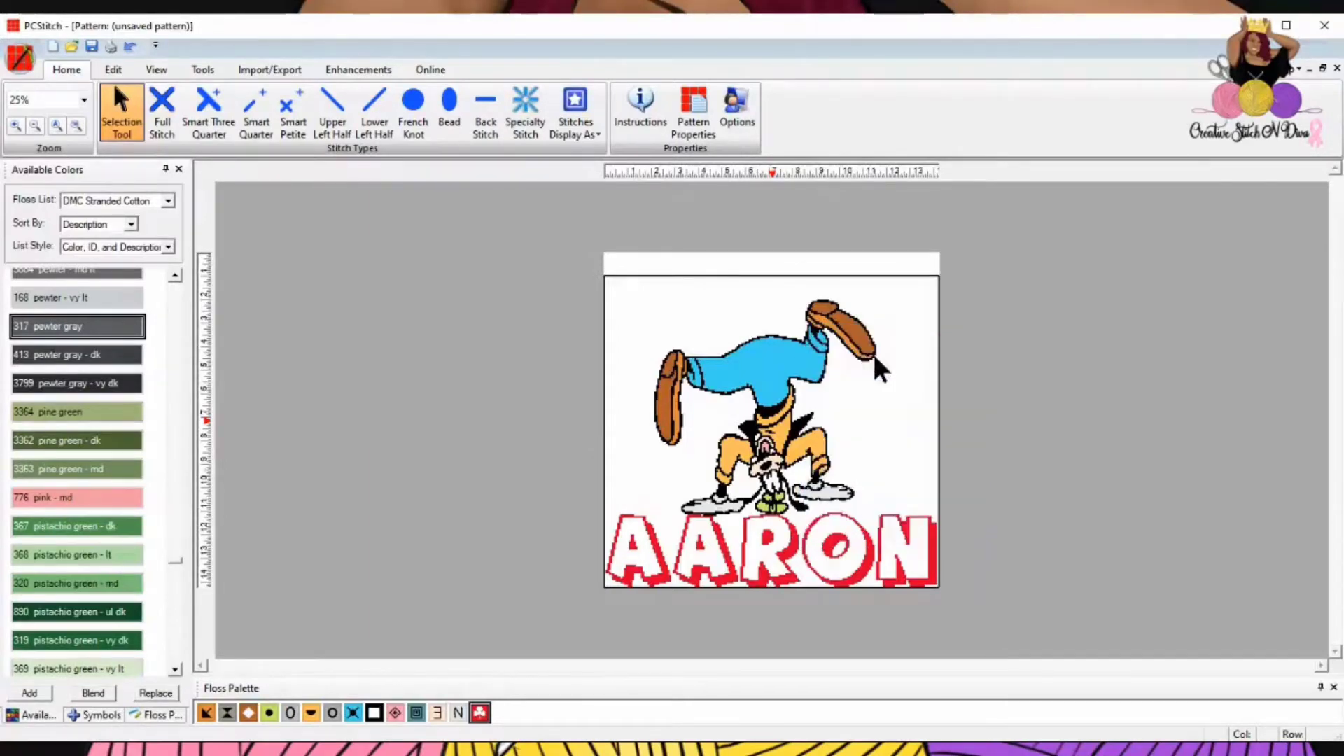
pyautogui.click(1308, 71)
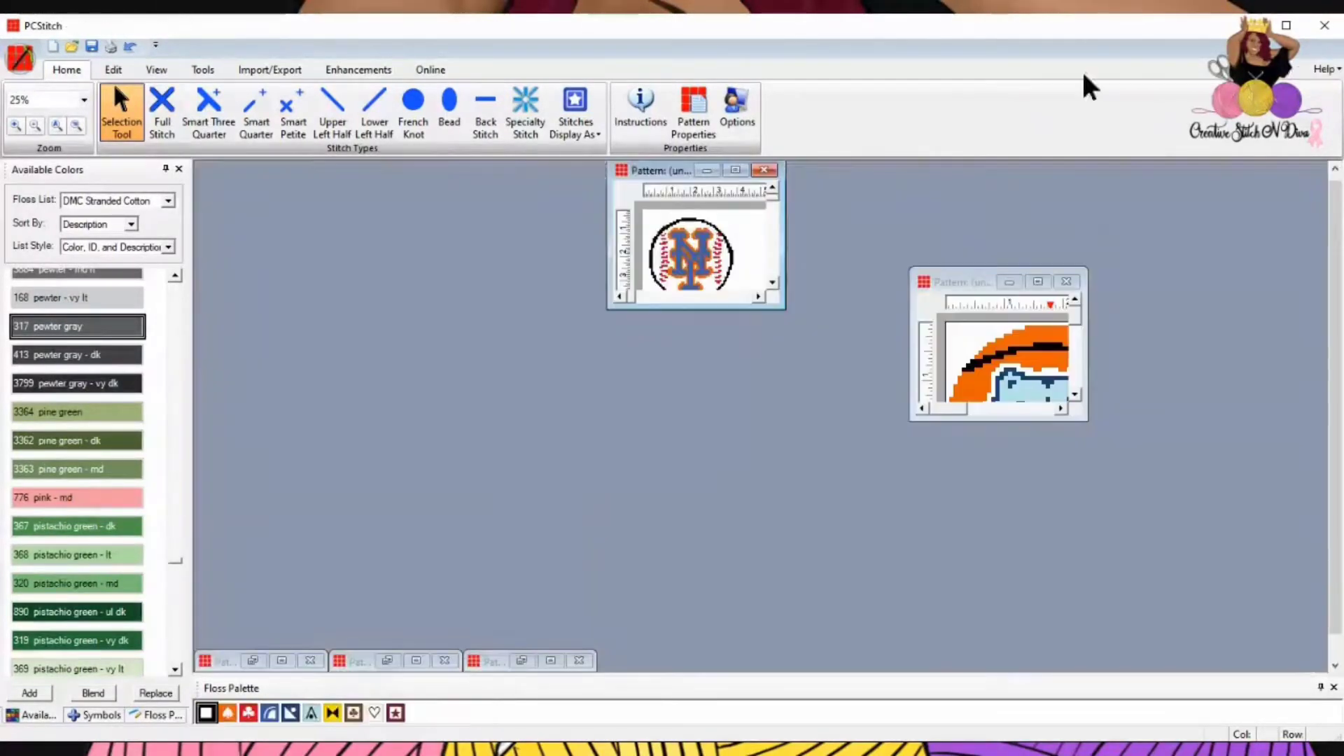
# - Maximize the combined sports logo pattern, paste Goofy with the name and align it to the pattern's bottom edge
pyautogui.doubleClick(732, 171)
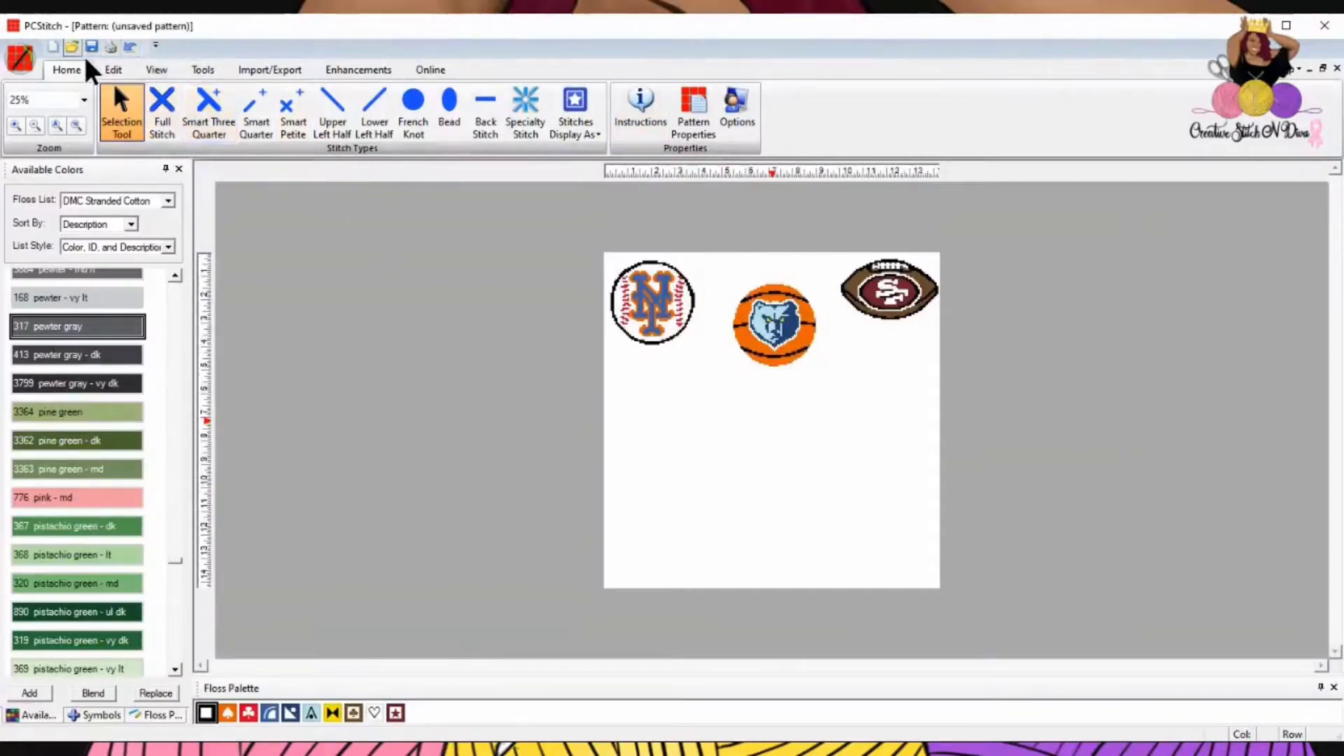
pyautogui.click(113, 67)
pyautogui.click(94, 105)
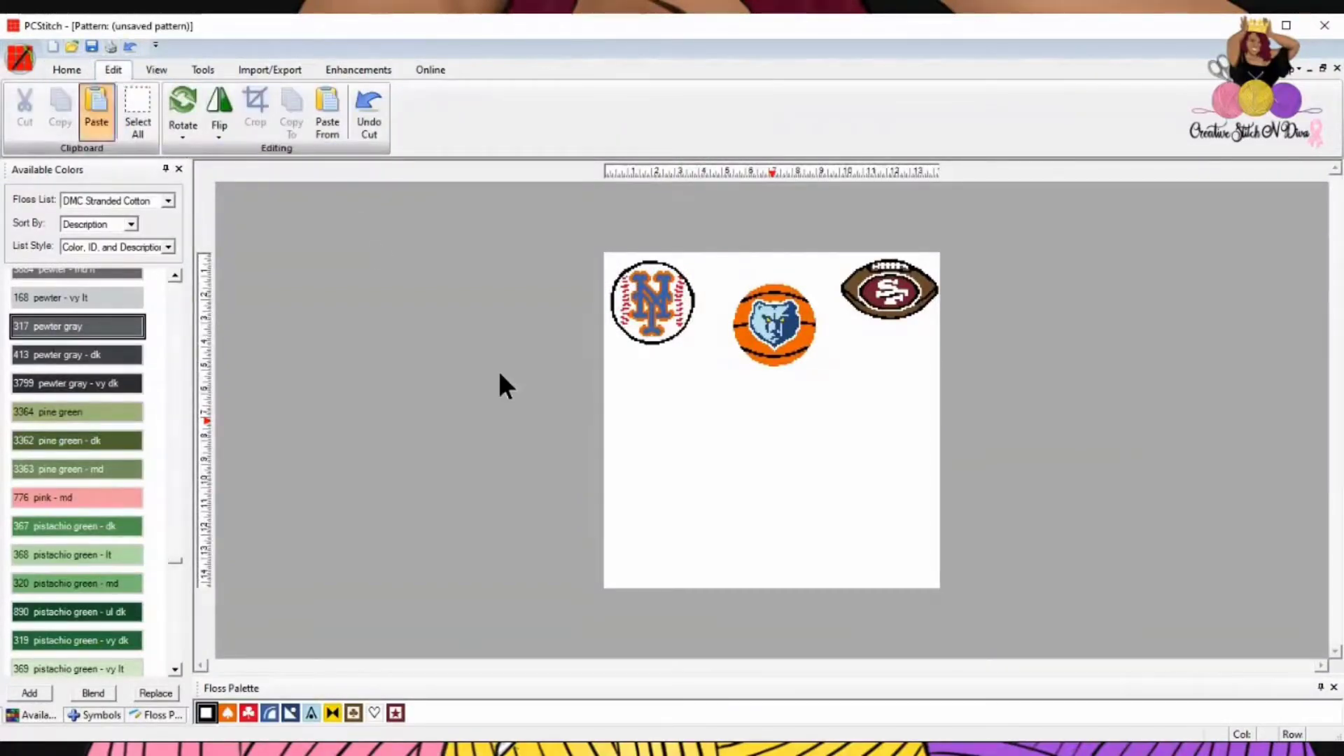
pyautogui.moveTo(780, 429); pyautogui.dragTo(779, 455)
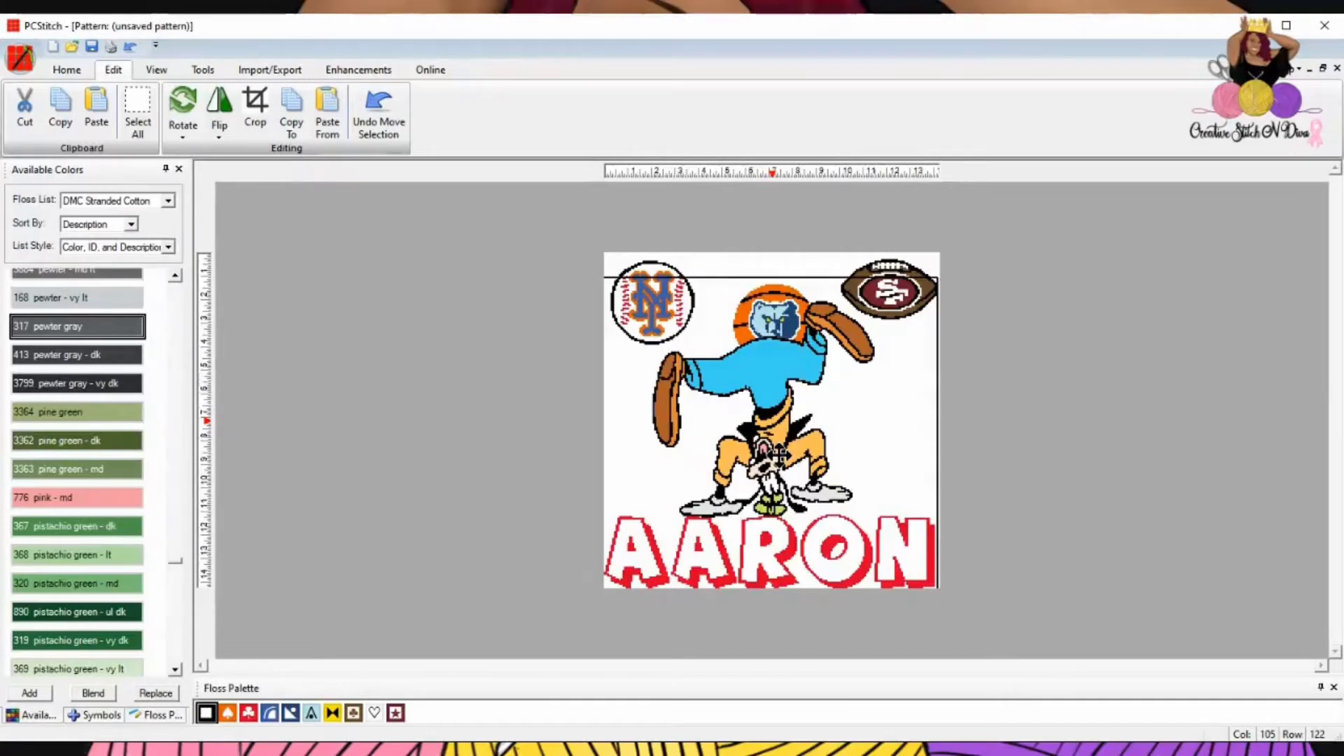
pyautogui.moveTo(780, 452); pyautogui.dragTo(782, 455)
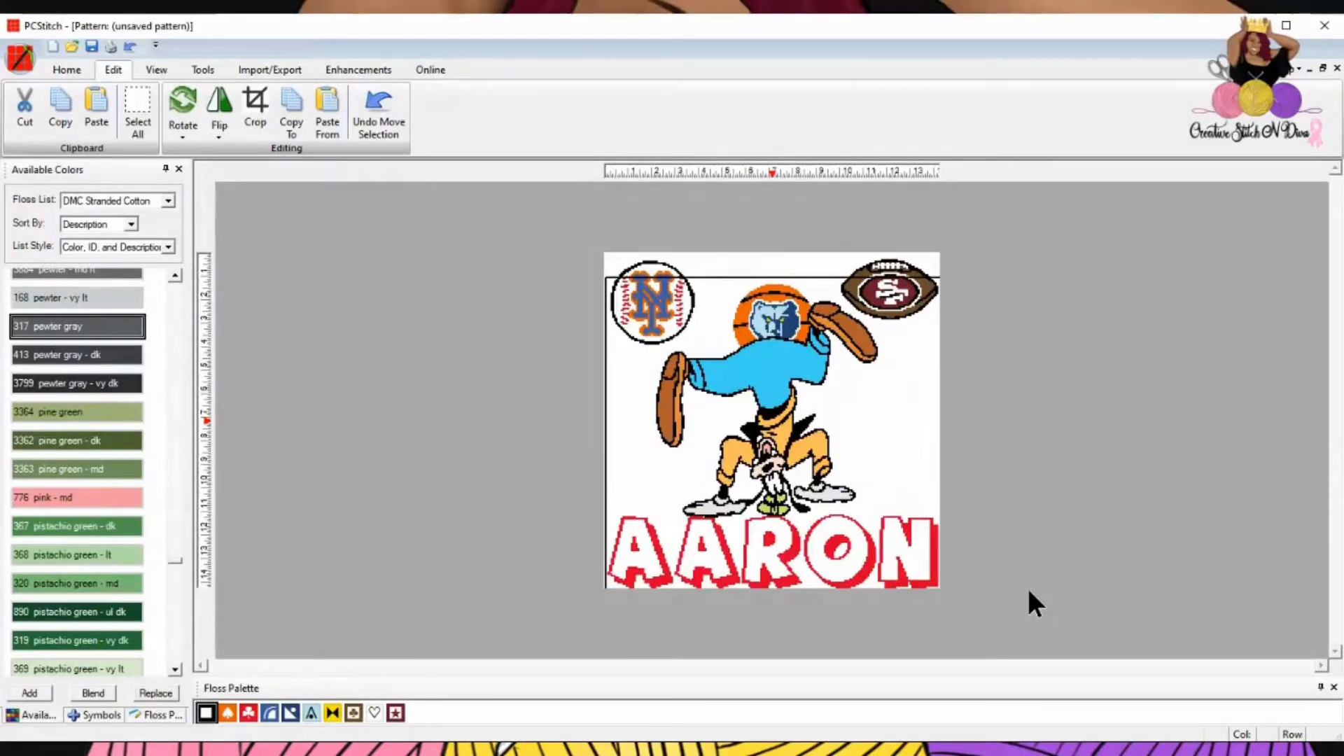
# - Cut the pasted Goofy and name out of the combined pattern, leaving only the three sports logos
pyautogui.rightClick(842, 458)
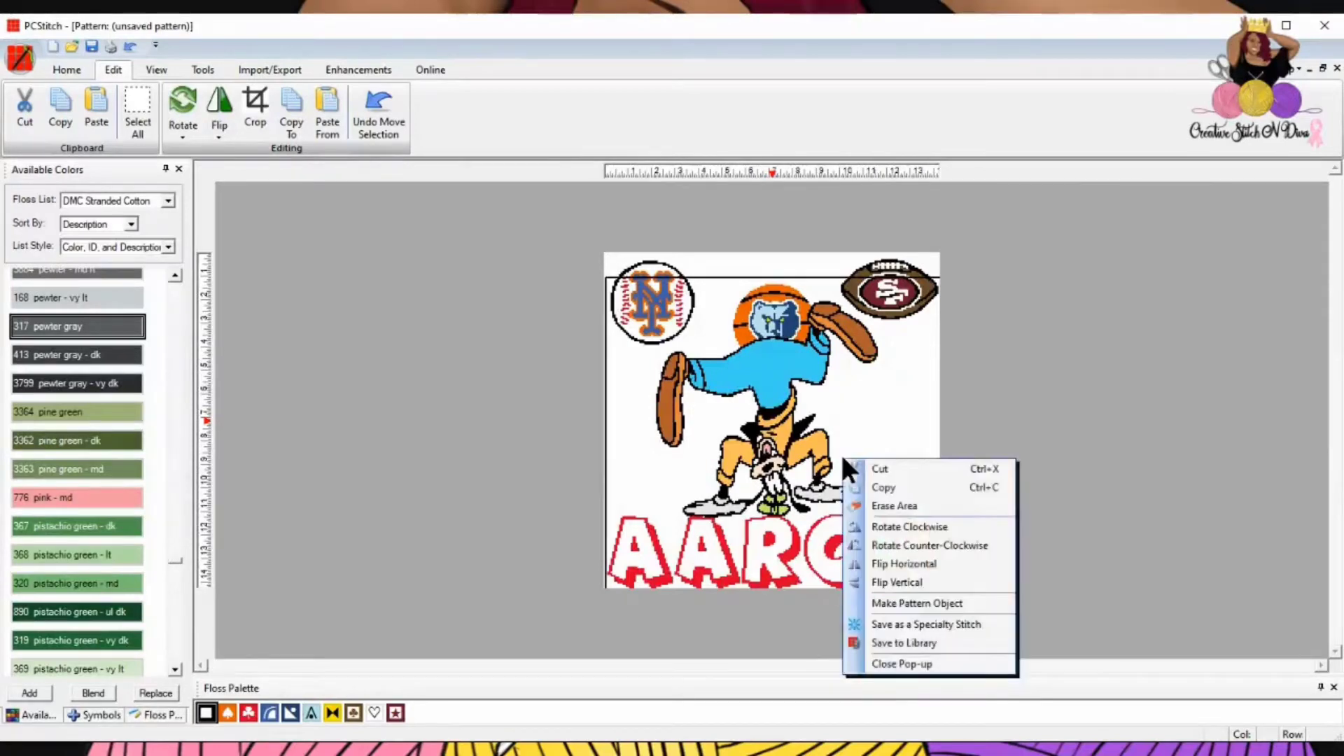
pyautogui.click(888, 483)
pyautogui.hotkey('ctrl', 'x')
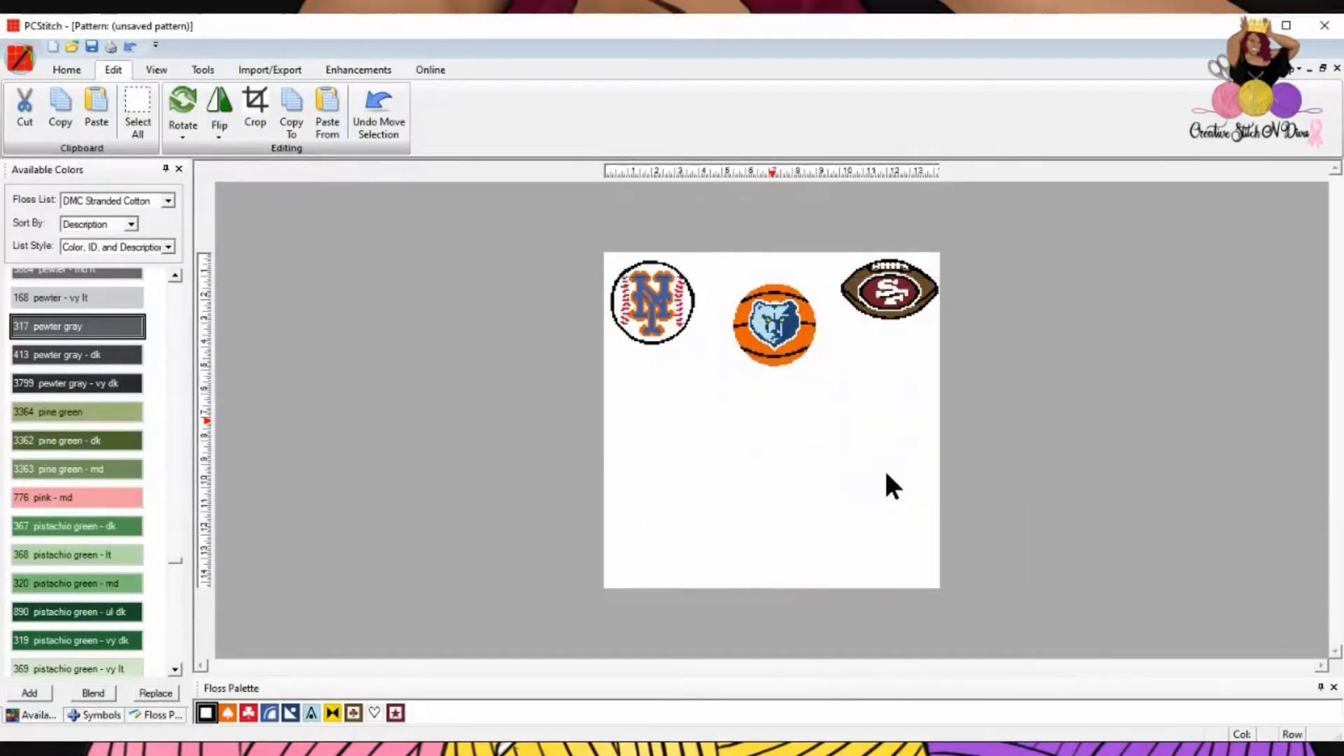
# - Swap the basketball and football logos, placing the football in the middle and the basketball in the upper right corner
pyautogui.moveTo(723, 271); pyautogui.dragTo(833, 408)
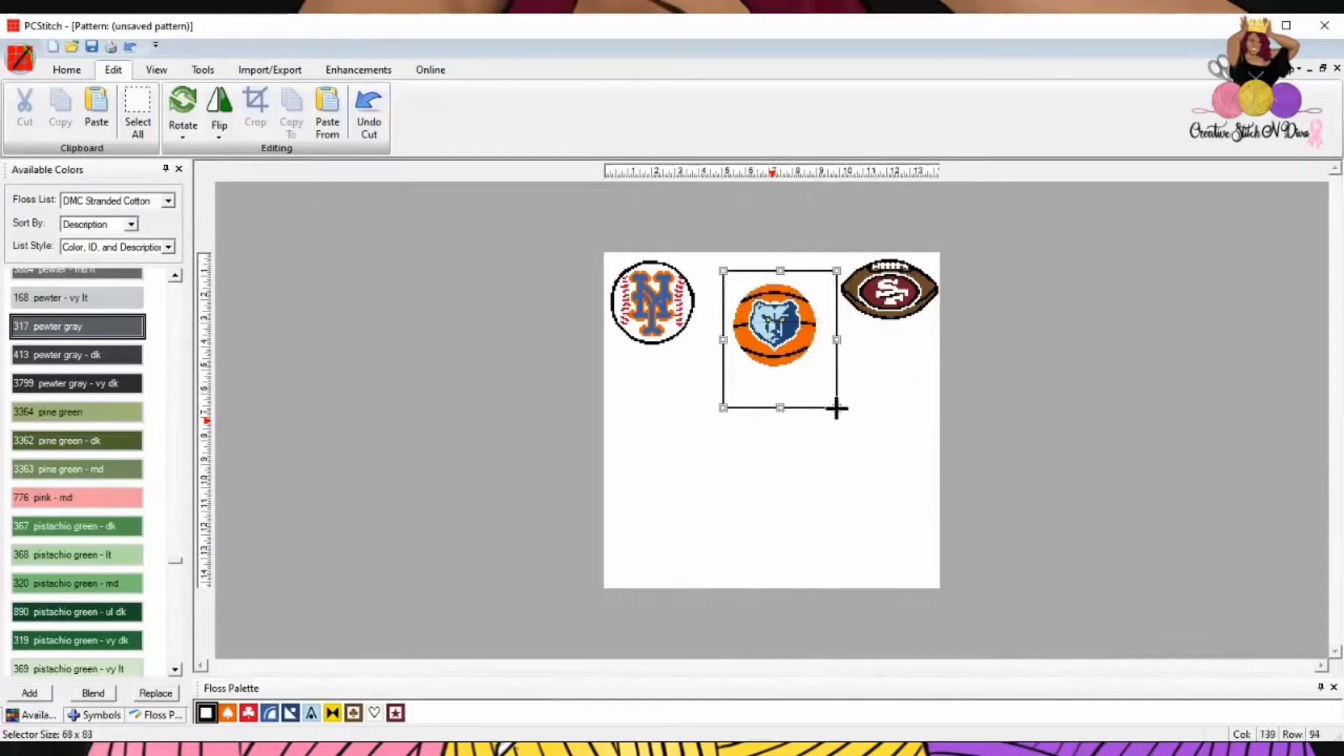
pyautogui.moveTo(789, 354); pyautogui.dragTo(900, 429)
pyautogui.moveTo(830, 332); pyautogui.dragTo(978, 191)
pyautogui.moveTo(853, 292); pyautogui.dragTo(745, 325)
pyautogui.moveTo(841, 328); pyautogui.dragTo(944, 463)
pyautogui.moveTo(858, 388); pyautogui.dragTo(858, 278)
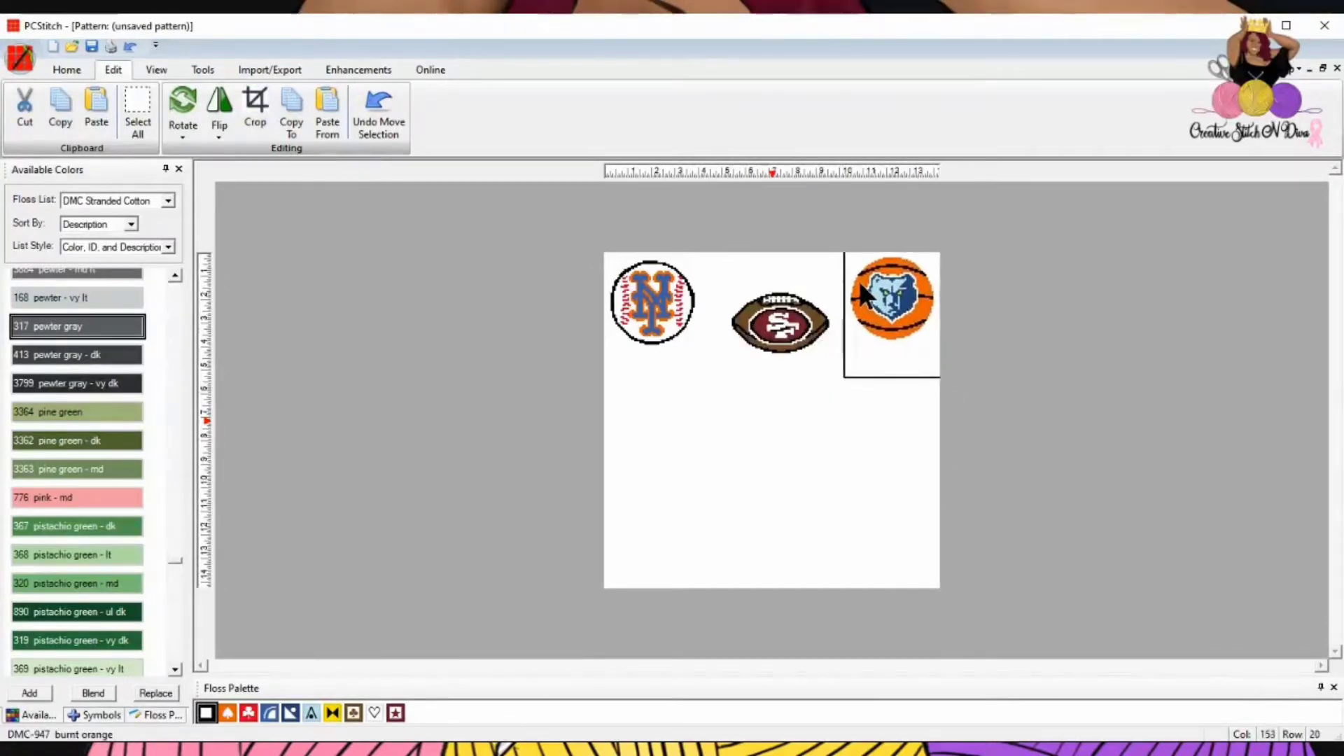
pyautogui.click(754, 422)
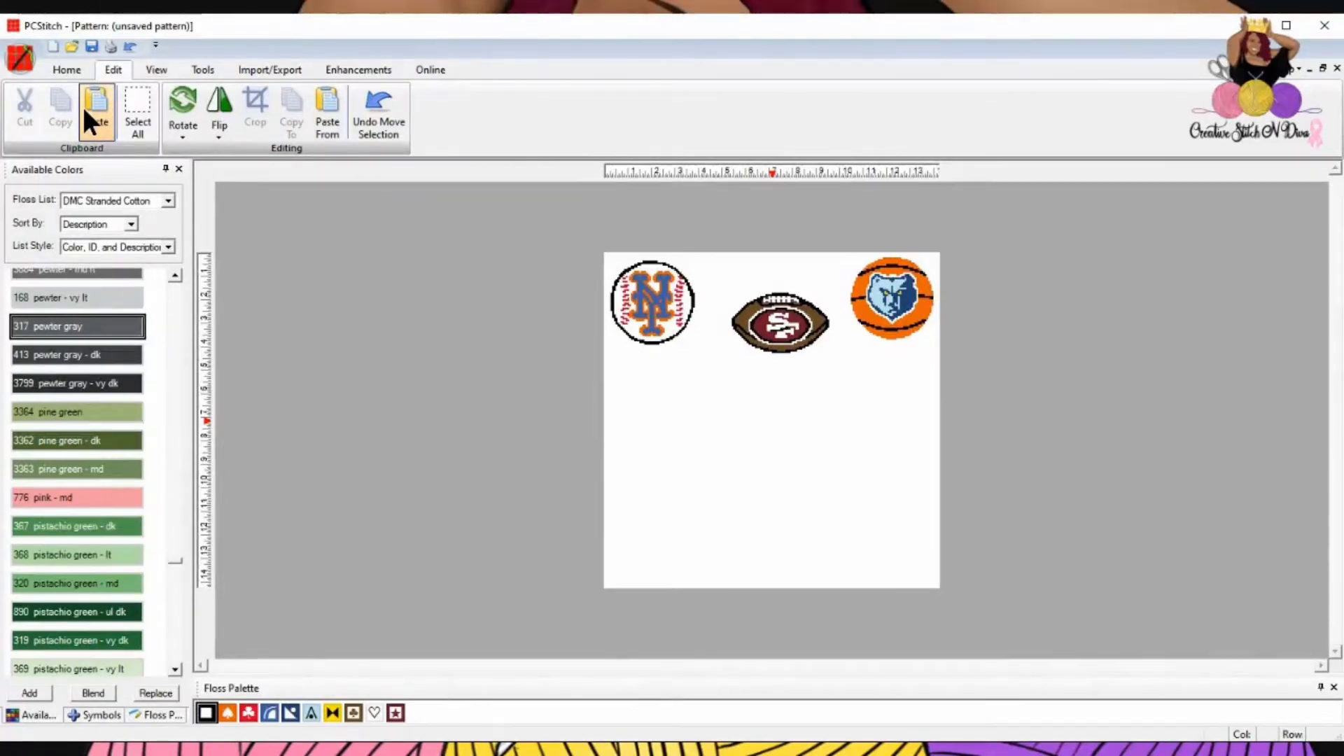
# - Try pasting Goofy with the name lettering aligned to the pattern's bottom edge and cut the pasted design out again
pyautogui.hotkey('ctrl', 'v')
pyautogui.moveTo(758, 378); pyautogui.dragTo(754, 405)
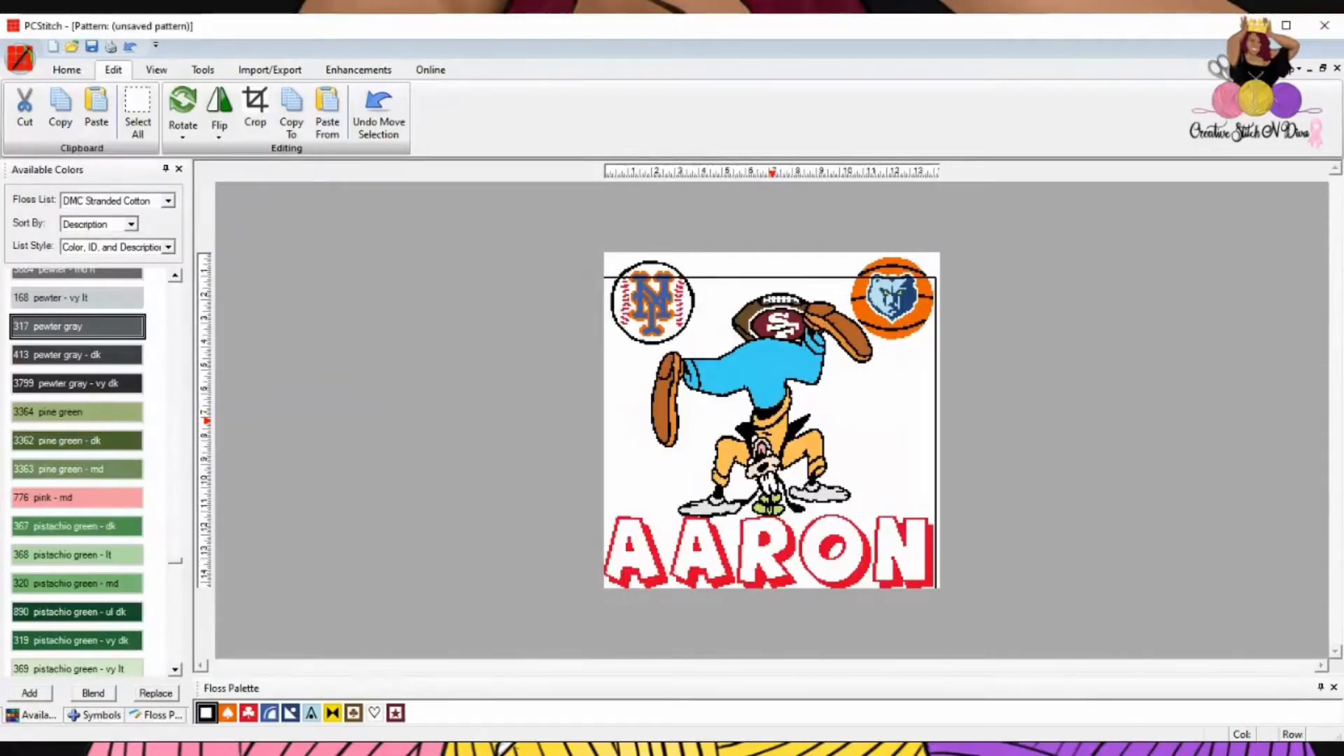
pyautogui.moveTo(872, 442); pyautogui.dragTo(874, 441)
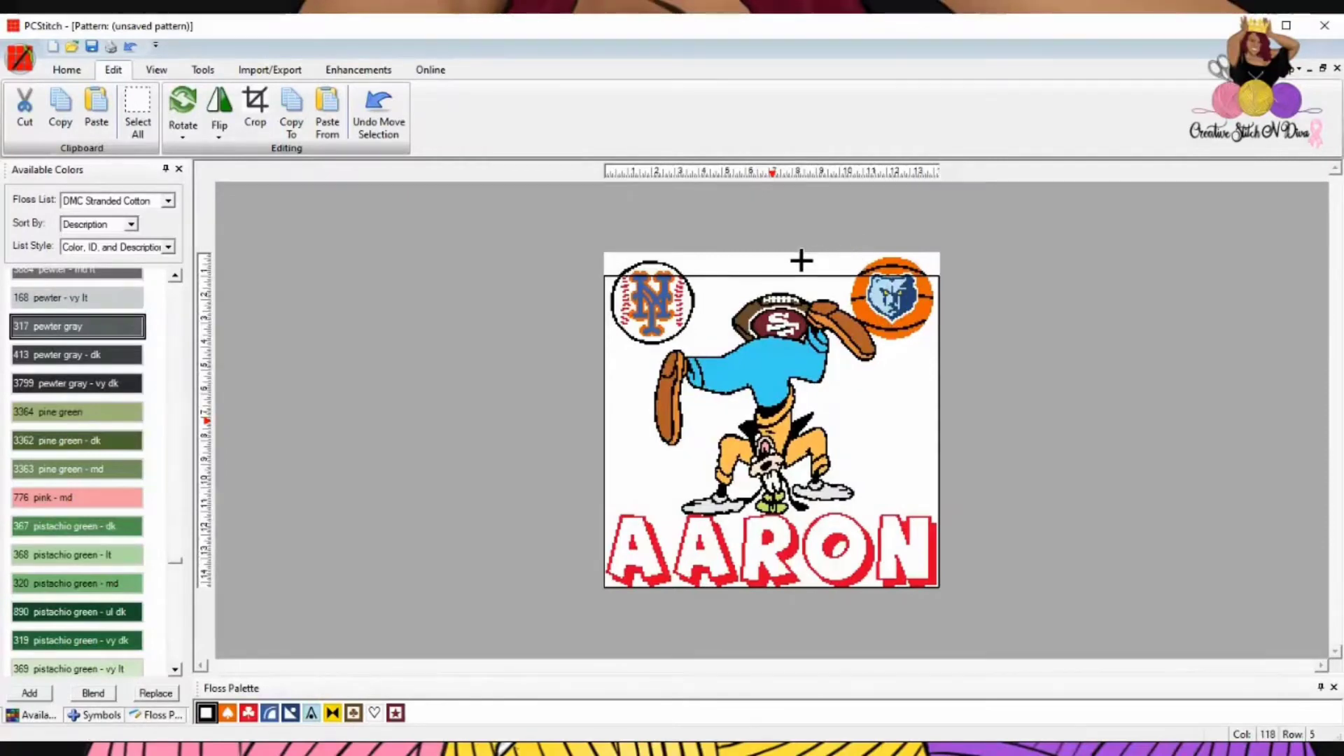
pyautogui.rightClick(809, 326)
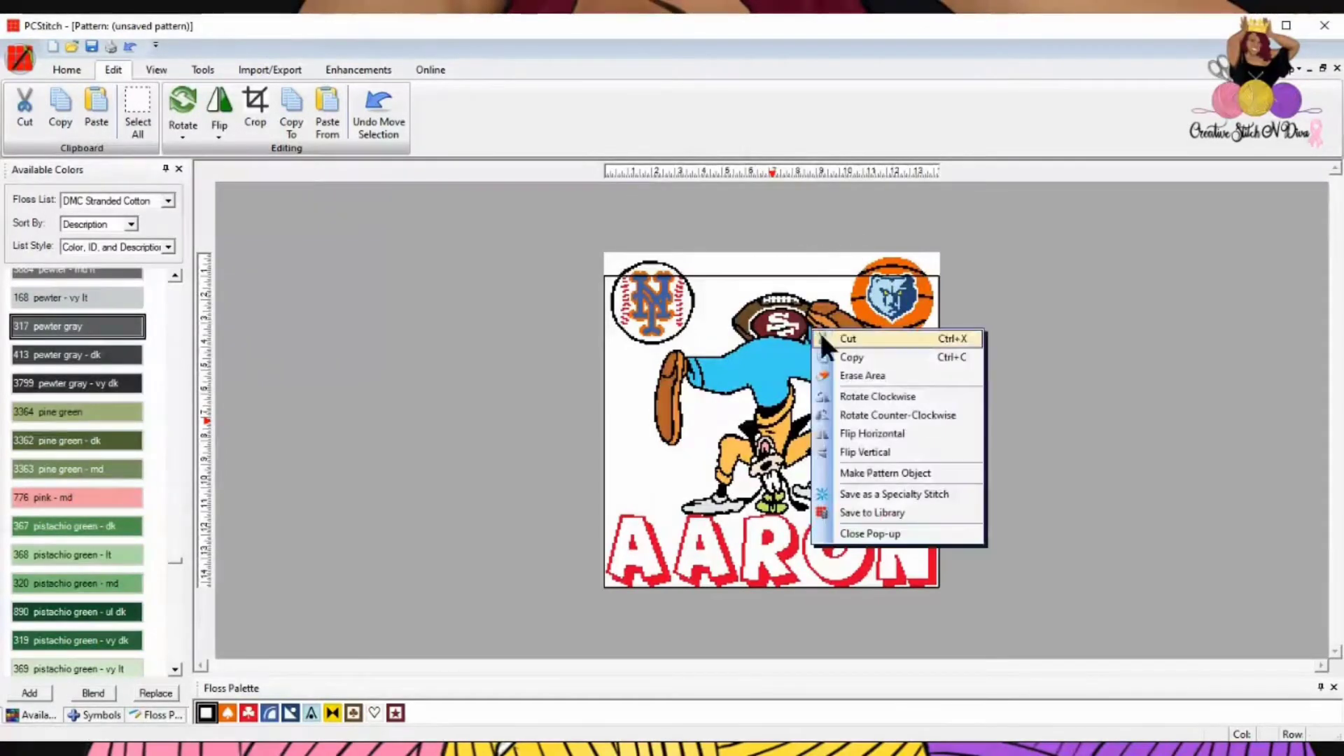
pyautogui.click(830, 338)
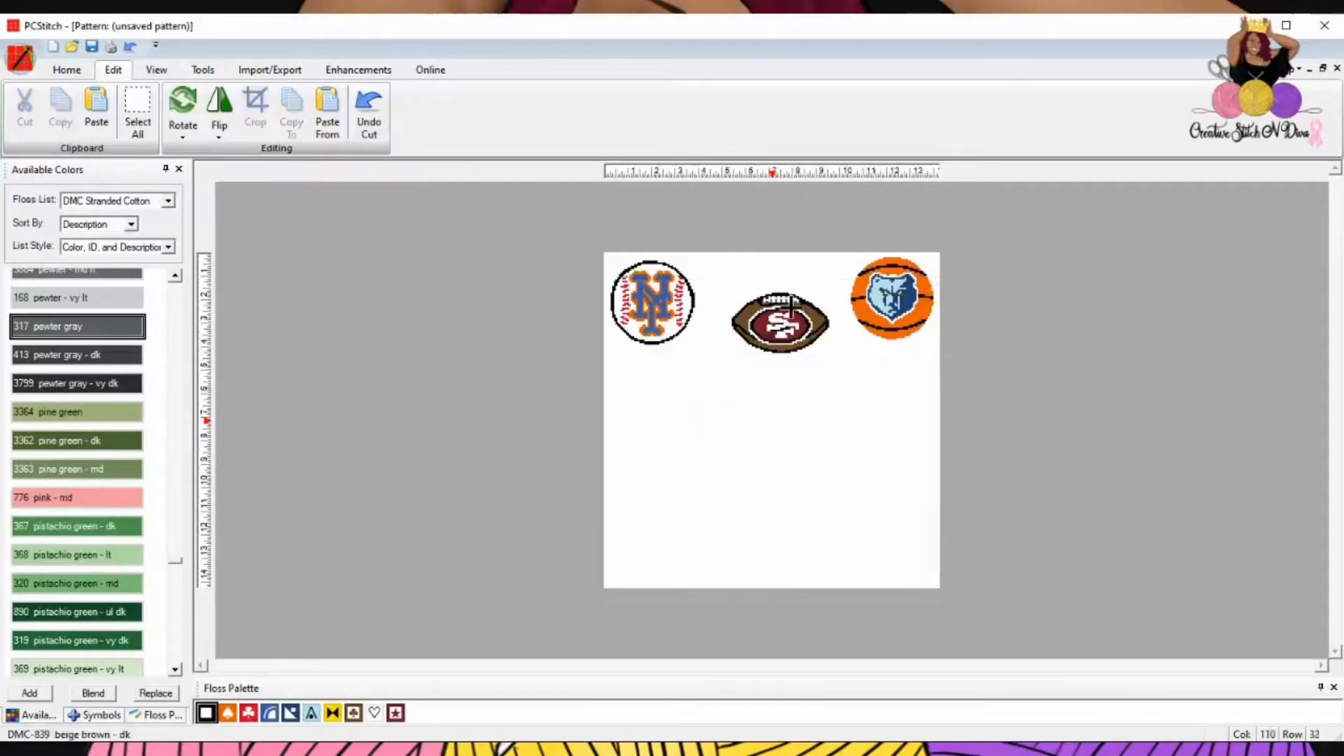
# - Try moving the football up to the pattern's top edge and shifting the baseball, and undo both moves
pyautogui.moveTo(725, 281); pyautogui.dragTo(812, 307)
pyautogui.click(818, 400)
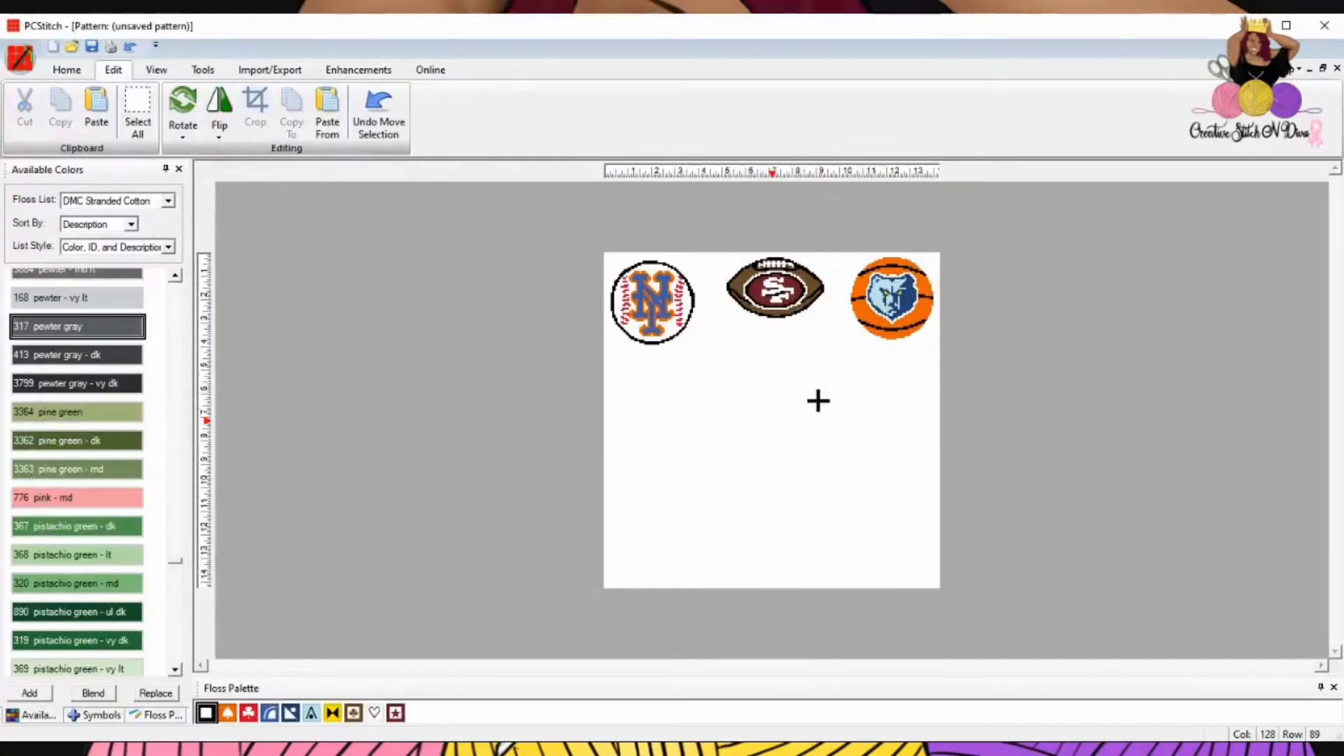
pyautogui.moveTo(731, 363); pyautogui.dragTo(580, 215)
pyautogui.moveTo(666, 322); pyautogui.dragTo(669, 322)
pyautogui.click(714, 480)
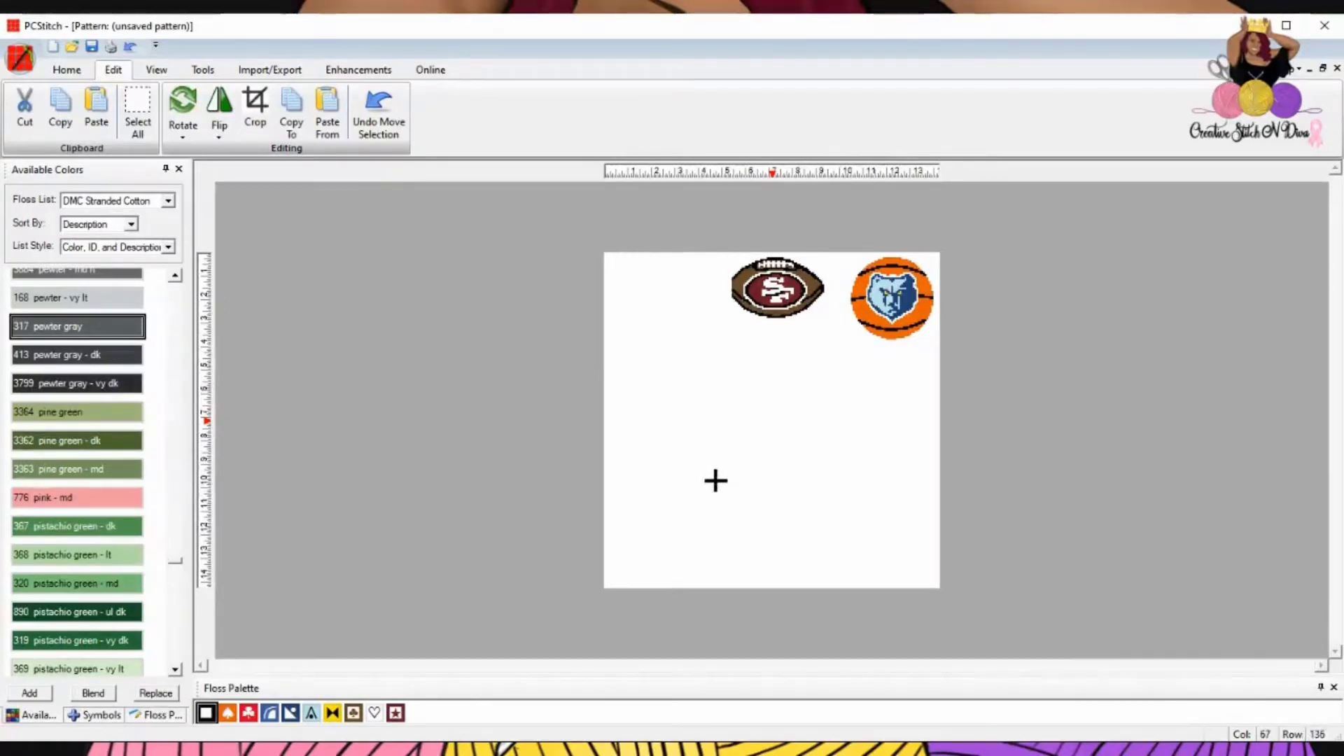
pyautogui.click(126, 47)
pyautogui.click(126, 47)
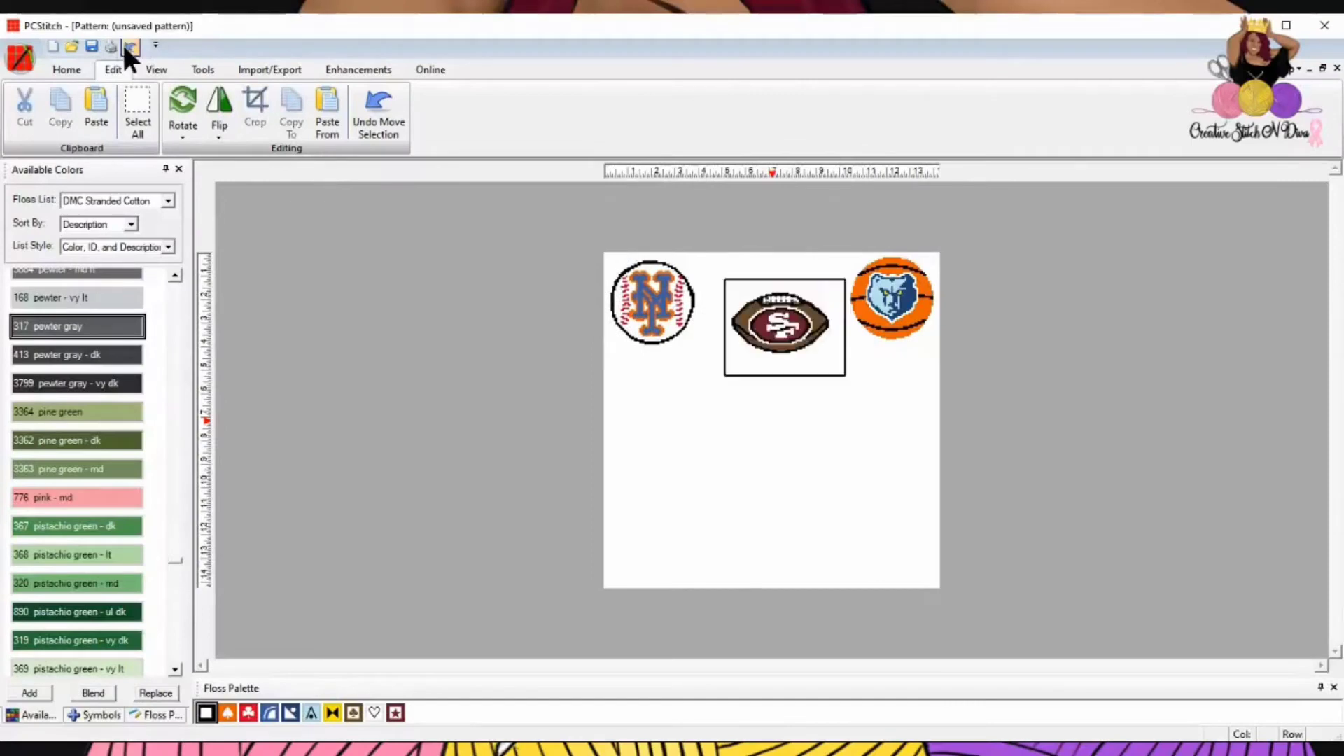
# - Raise the football near the pattern's top edge between the other logos and nudge the baseball slightly down and outward
pyautogui.moveTo(785, 362); pyautogui.dragTo(565, 235)
pyautogui.click(684, 389)
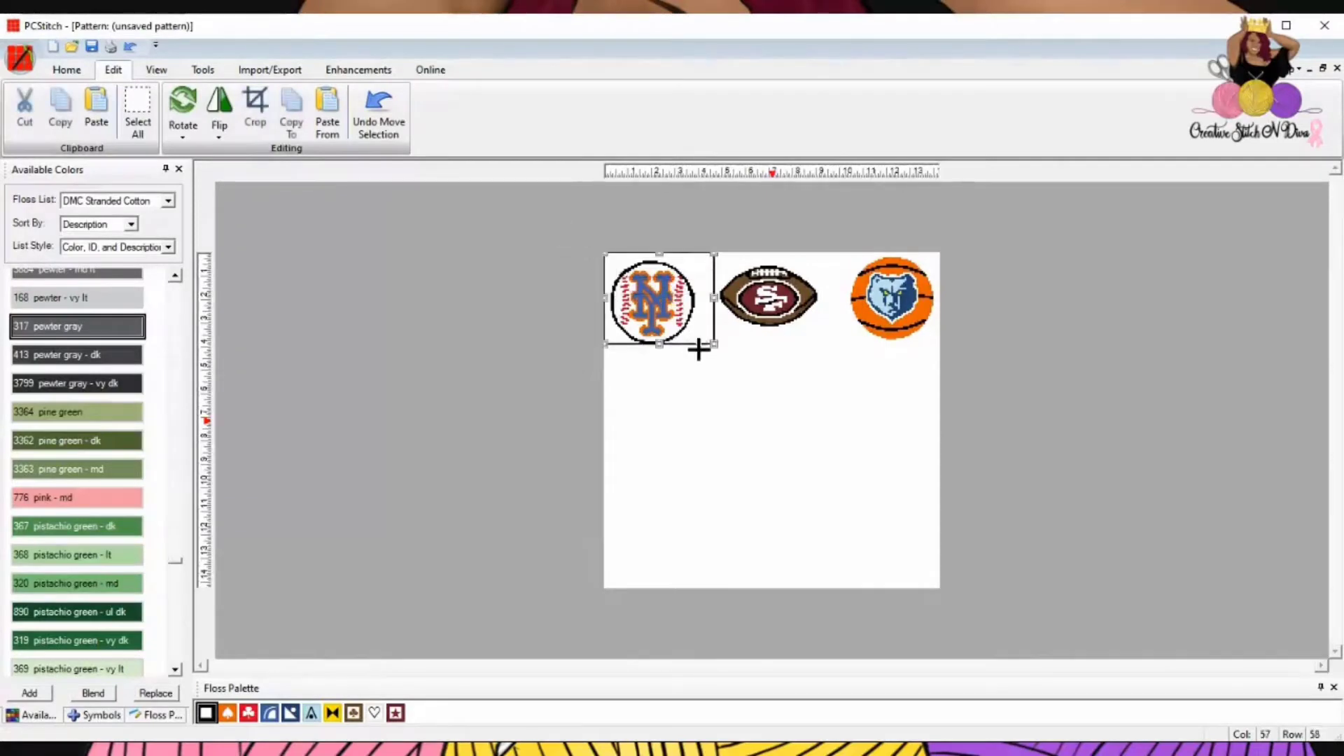
pyautogui.moveTo(659, 345)
pyautogui.mouseDown()
pyautogui.moveTo(659, 360)
pyautogui.moveTo(653, 339)
pyautogui.mouseUp()
pyautogui.click(838, 404)
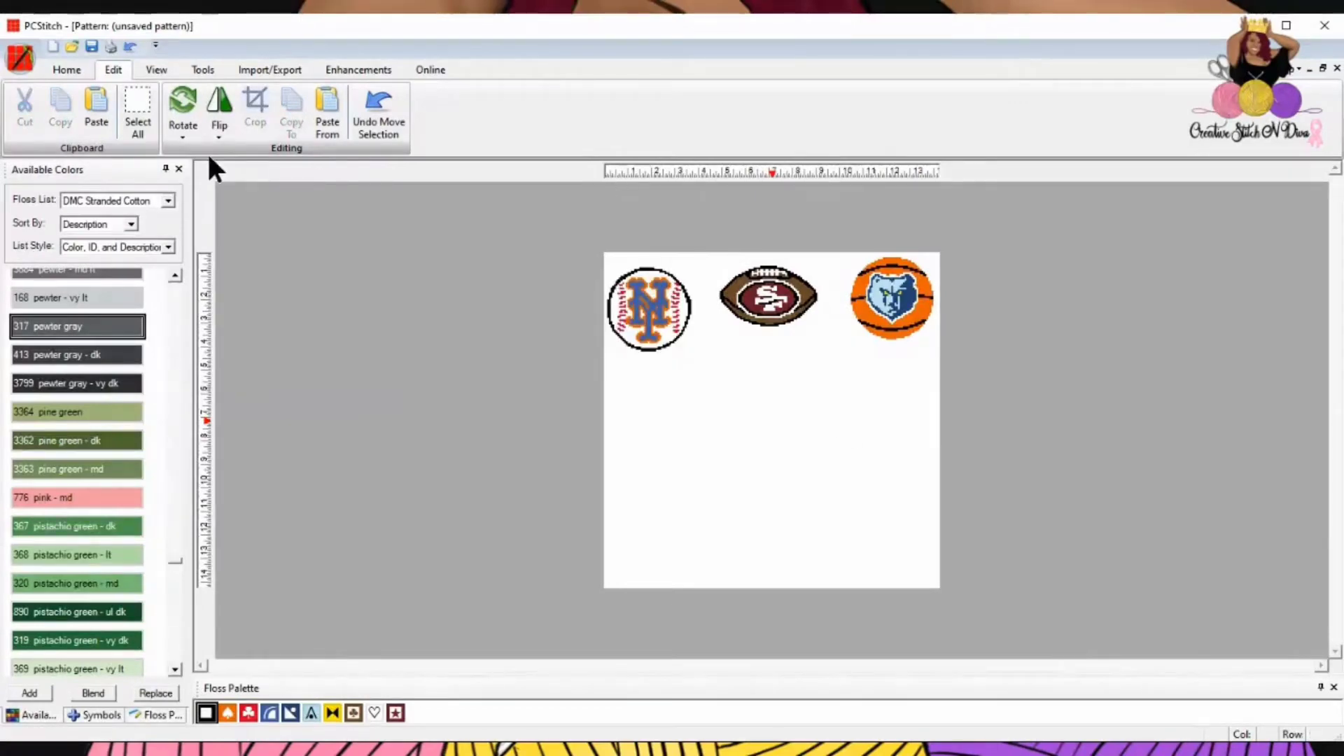
# - Try placing Goofy with the name lettering below the three logos, aligned to the pattern's bottom edge
pyautogui.click(97, 108)
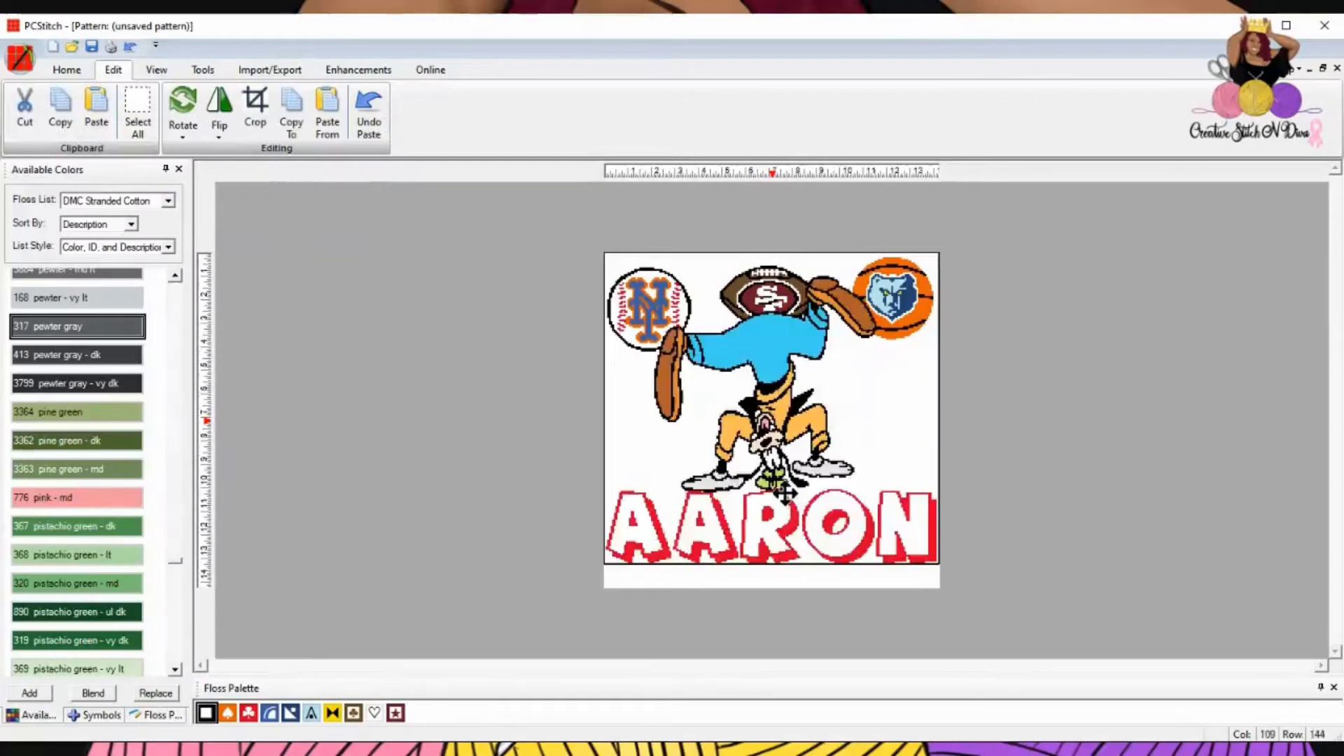
pyautogui.moveTo(791, 498); pyautogui.dragTo(784, 518)
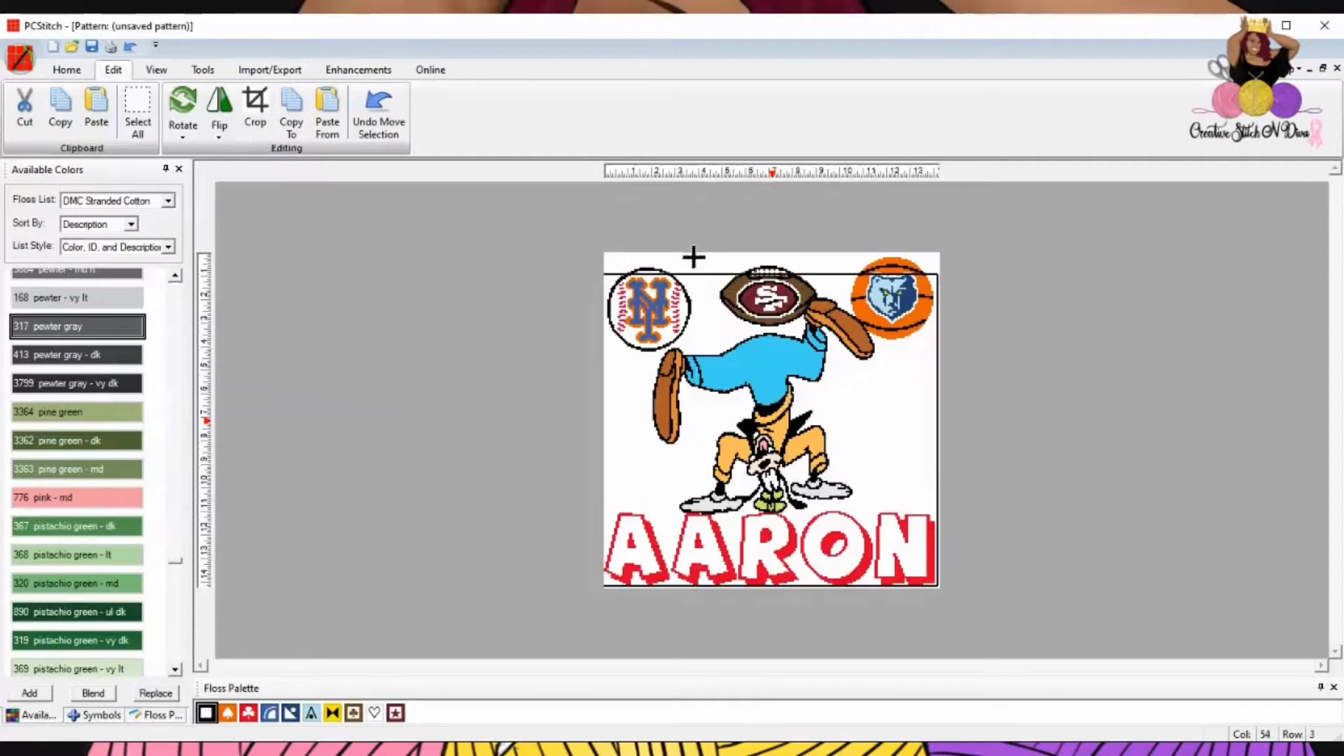
pyautogui.press('Delete')
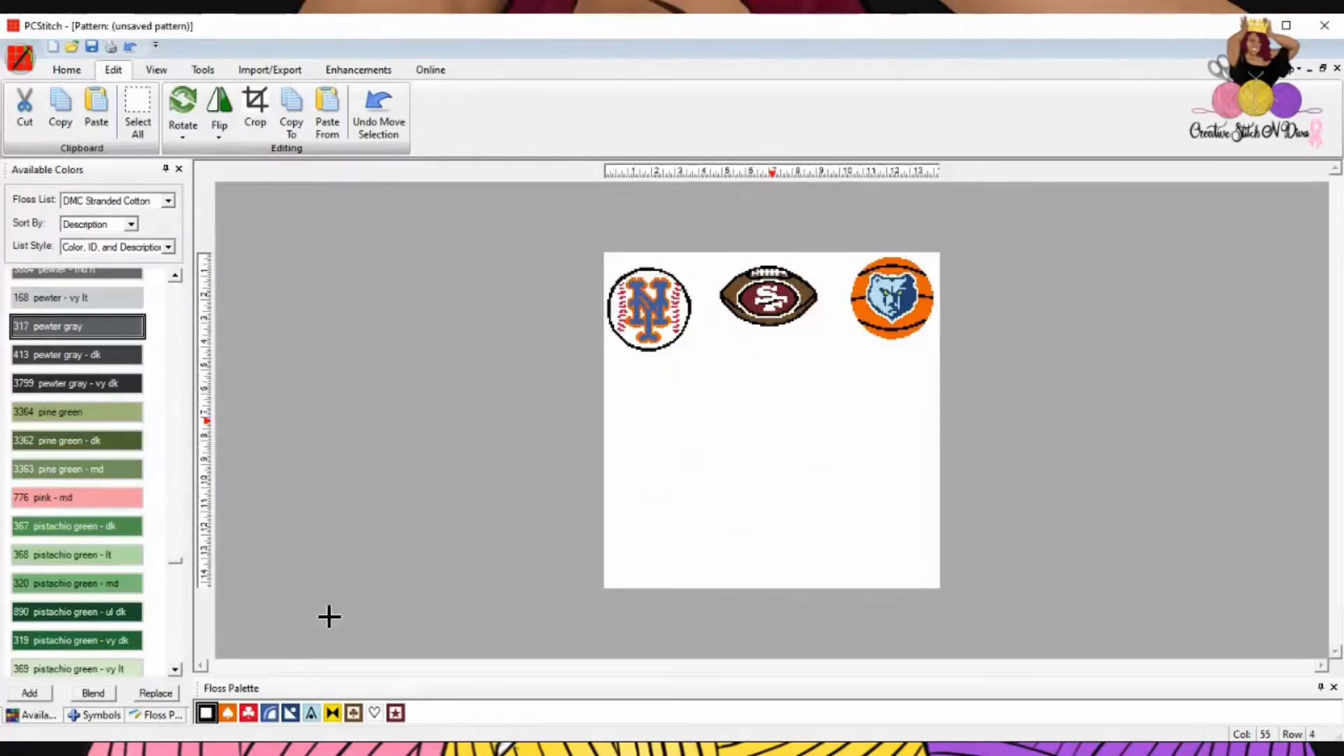
pyautogui.hotkey('ctrl', 'z')
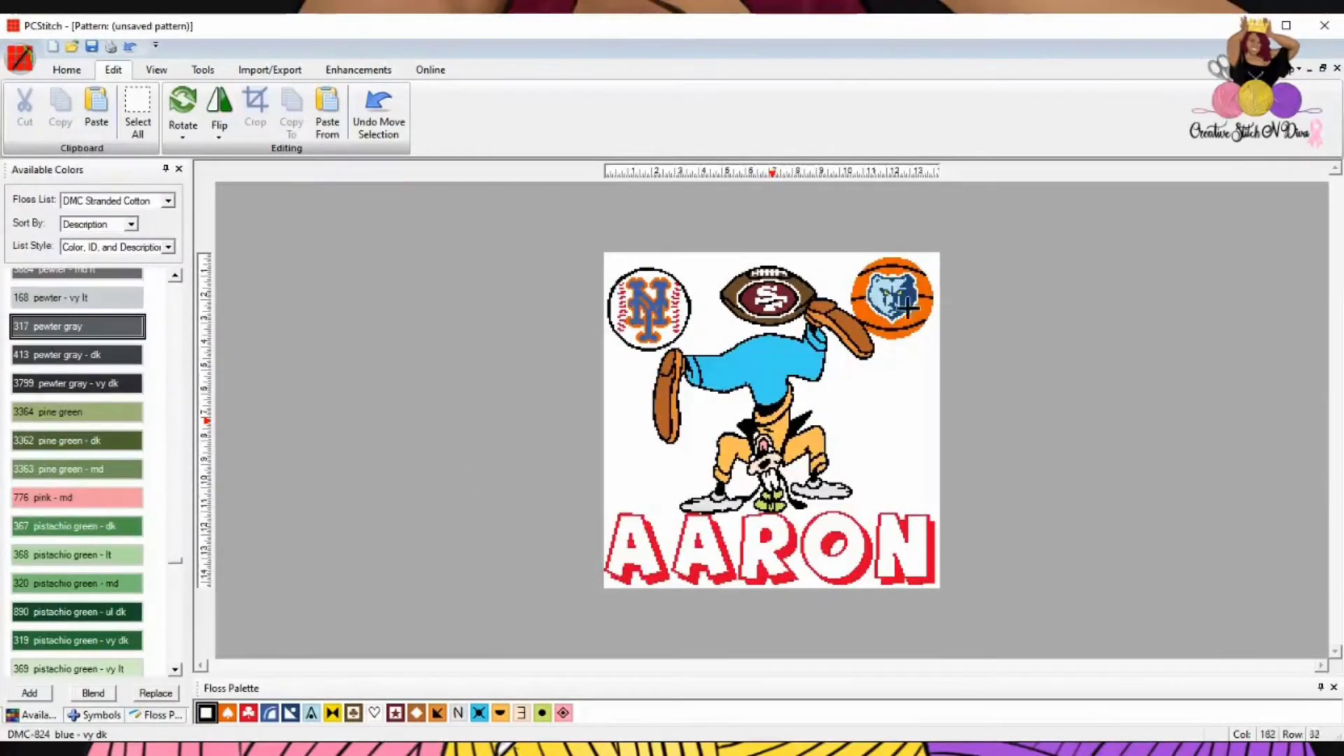
pyautogui.hotkey('ctrl', 'z')
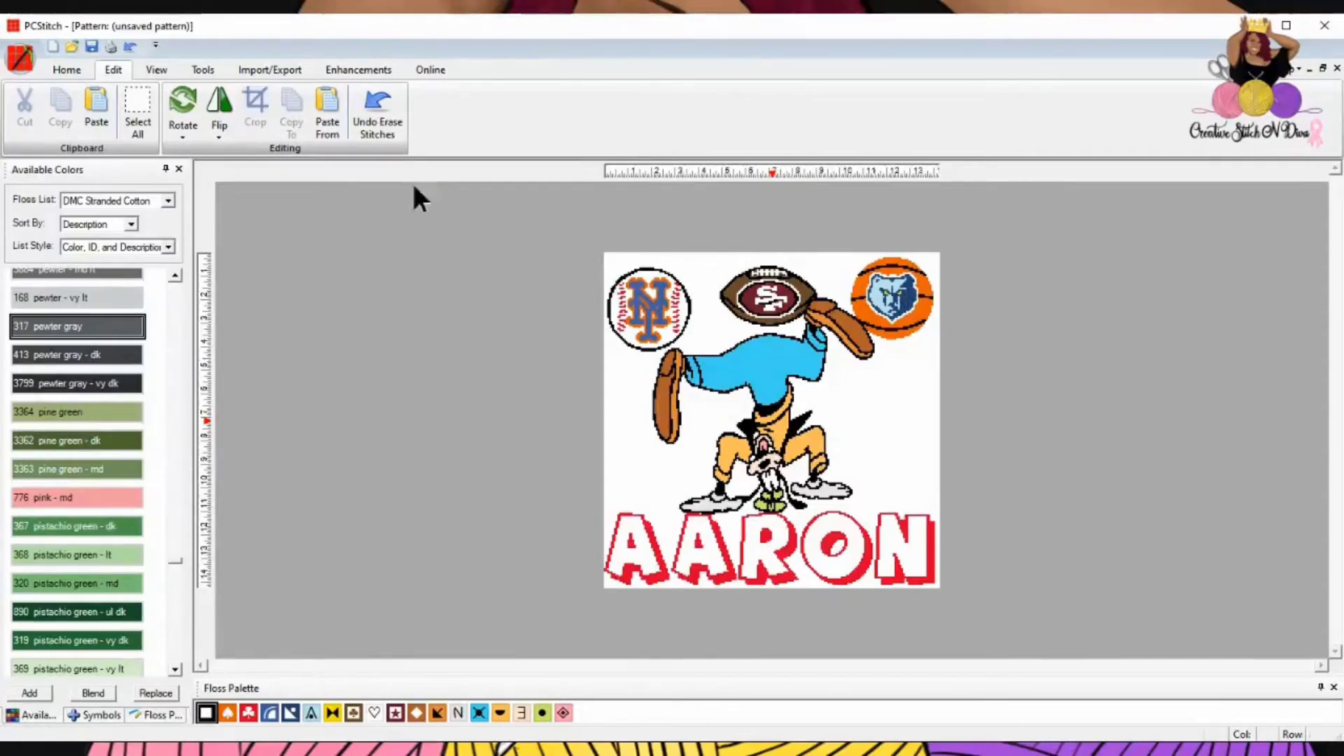
# - Undo the move and paste of Goofy and the lettering, keeping only the three sports logos
pyautogui.click(129, 46)
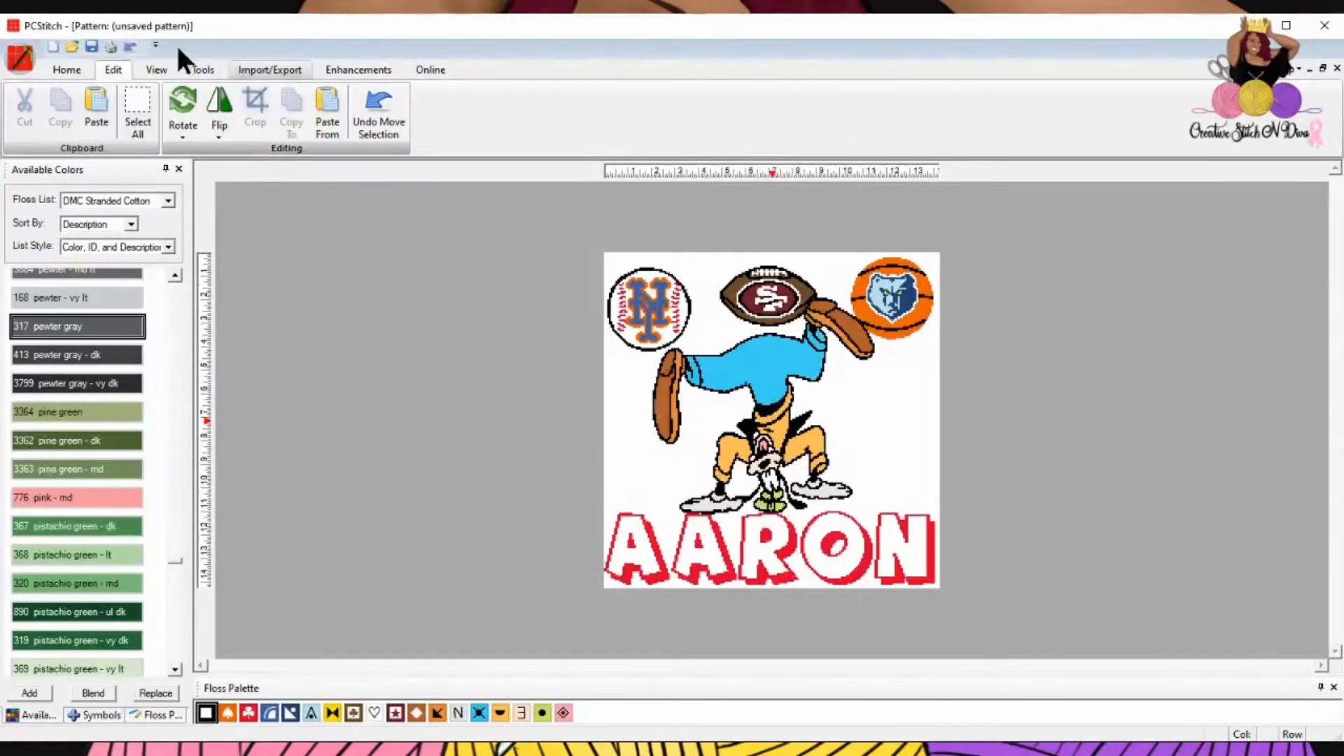
pyautogui.click(128, 47)
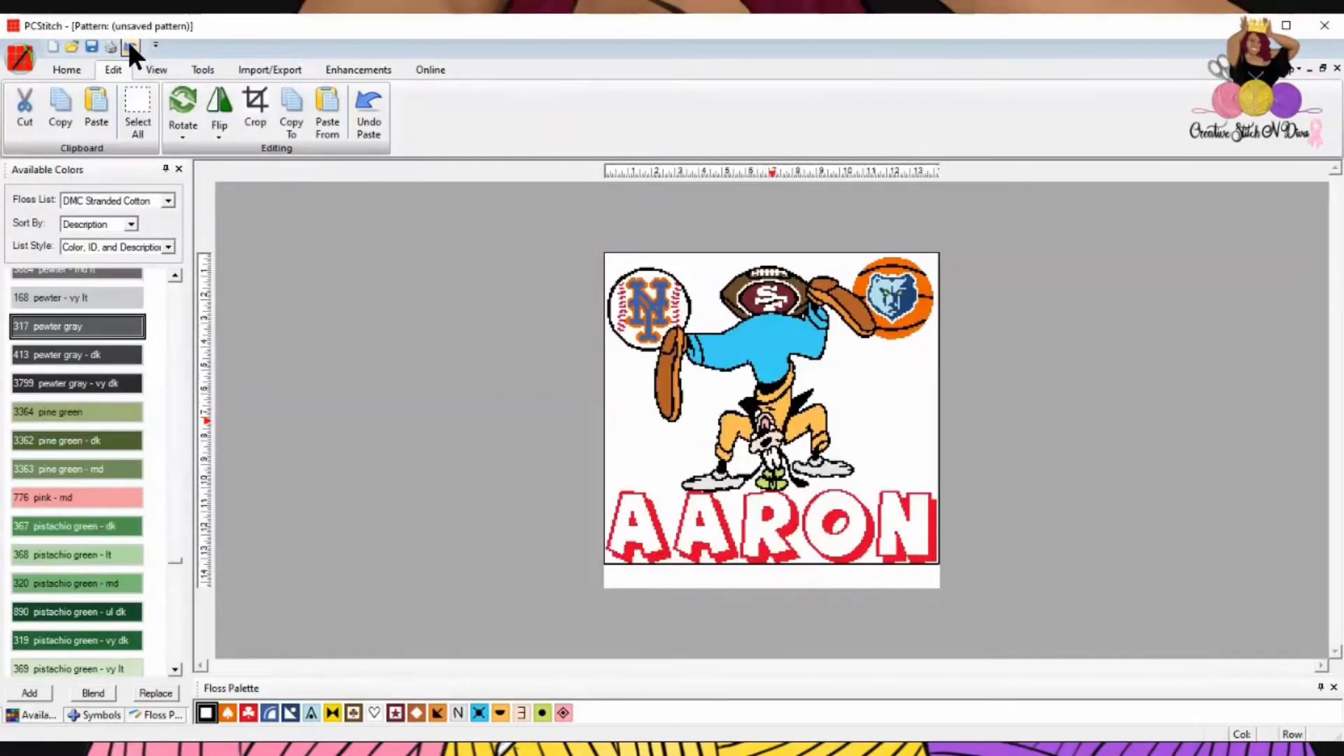
pyautogui.click(128, 47)
pyautogui.click(128, 47)
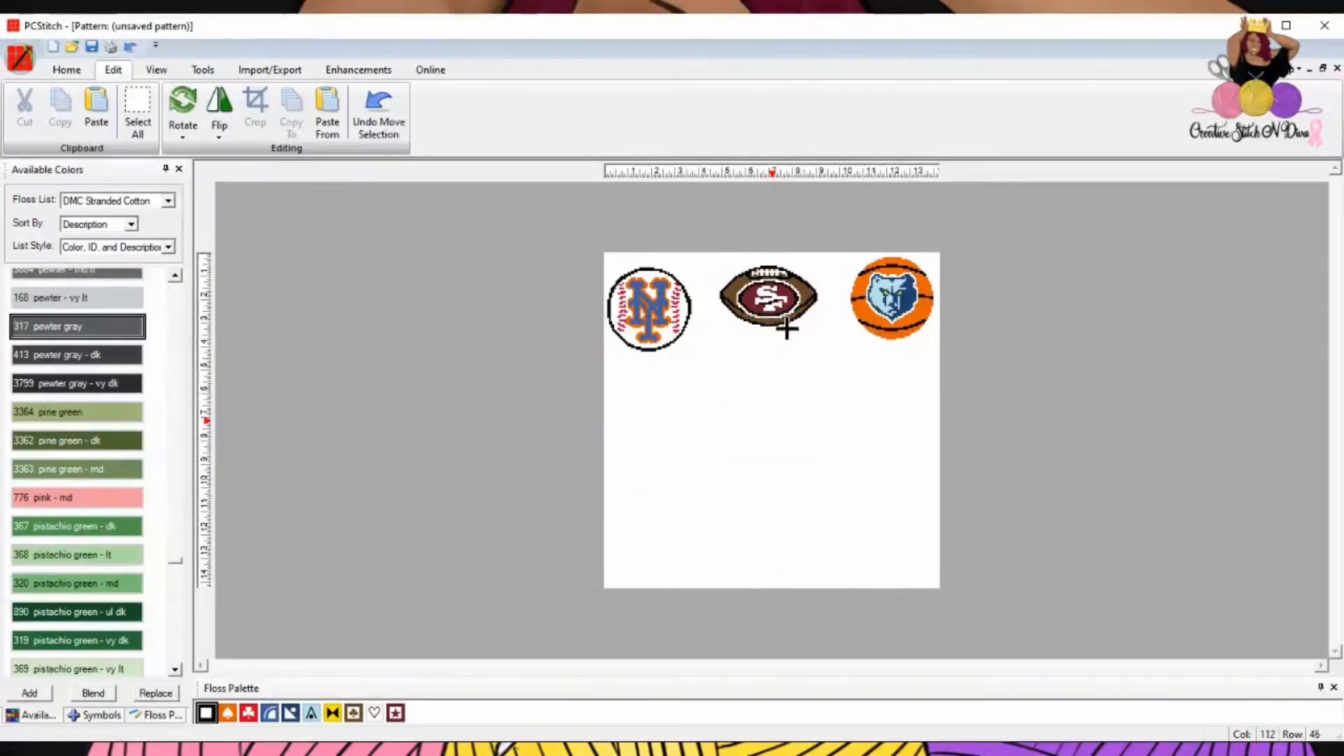
# - Move the basketball down to the pattern's lower right side and shift the football into the upper right area
pyautogui.moveTo(845, 254); pyautogui.dragTo(1017, 402)
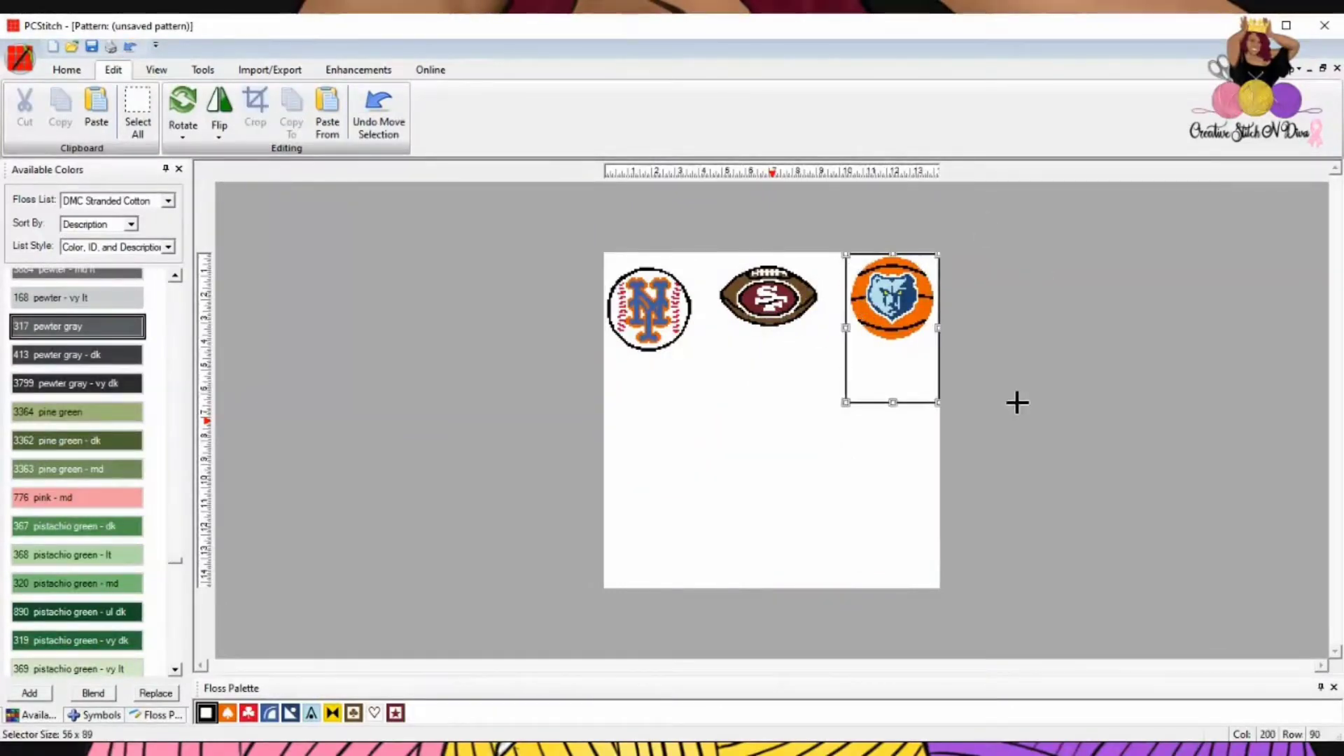
pyautogui.moveTo(909, 333)
pyautogui.mouseDown()
pyautogui.moveTo(923, 504)
pyautogui.moveTo(913, 487)
pyautogui.mouseUp()
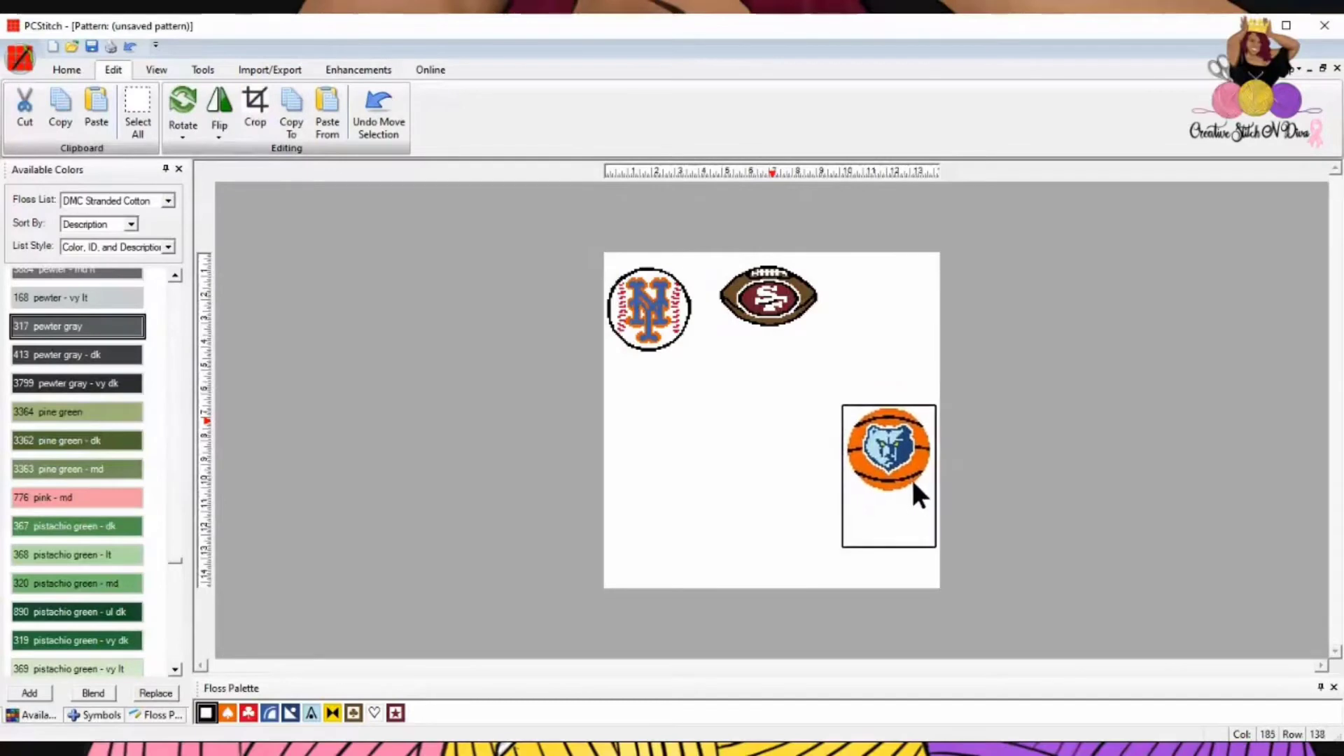
pyautogui.click(828, 339)
pyautogui.moveTo(857, 326); pyautogui.dragTo(695, 254)
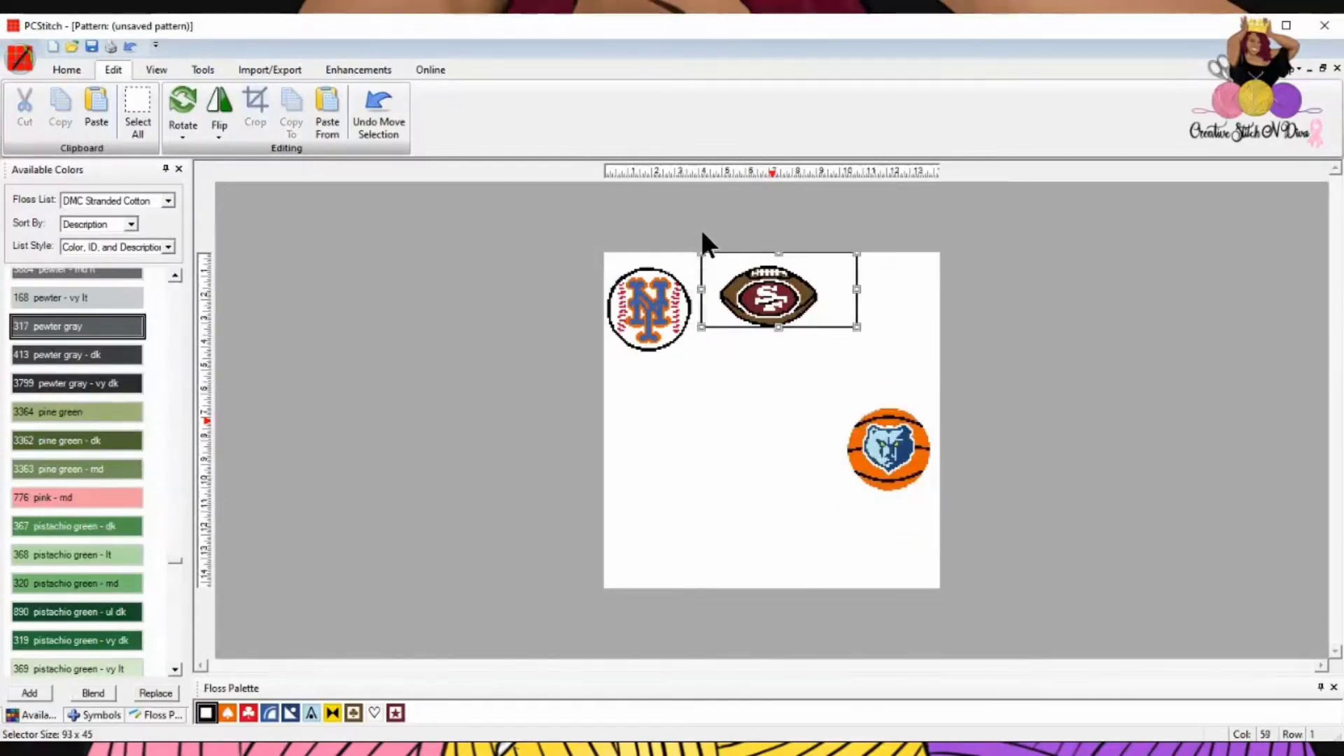
pyautogui.moveTo(766, 297); pyautogui.dragTo(865, 299)
pyautogui.click(714, 357)
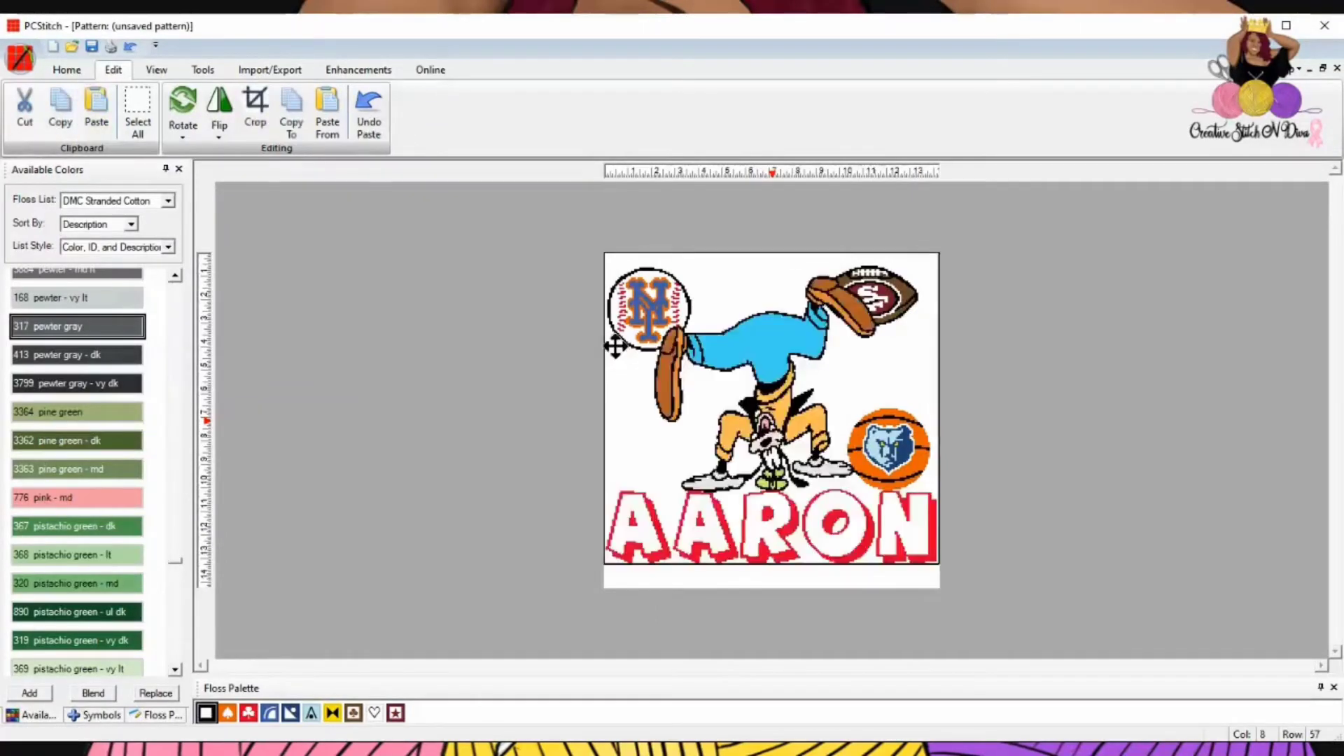
# - Align the pasted Goofy and name lettering to the pattern's bottom edge as a fit check and cut them out
pyautogui.moveTo(747, 416); pyautogui.dragTo(746, 437)
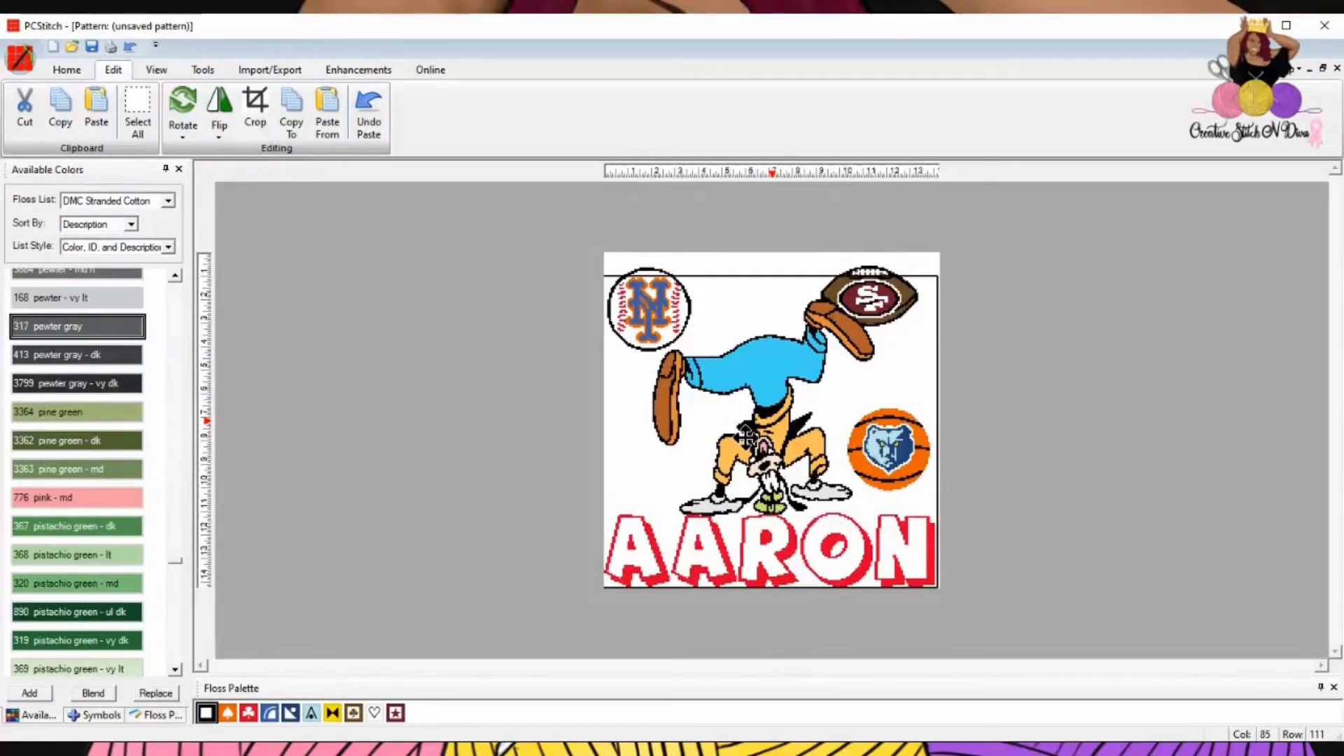
pyautogui.moveTo(745, 437); pyautogui.dragTo(745, 435)
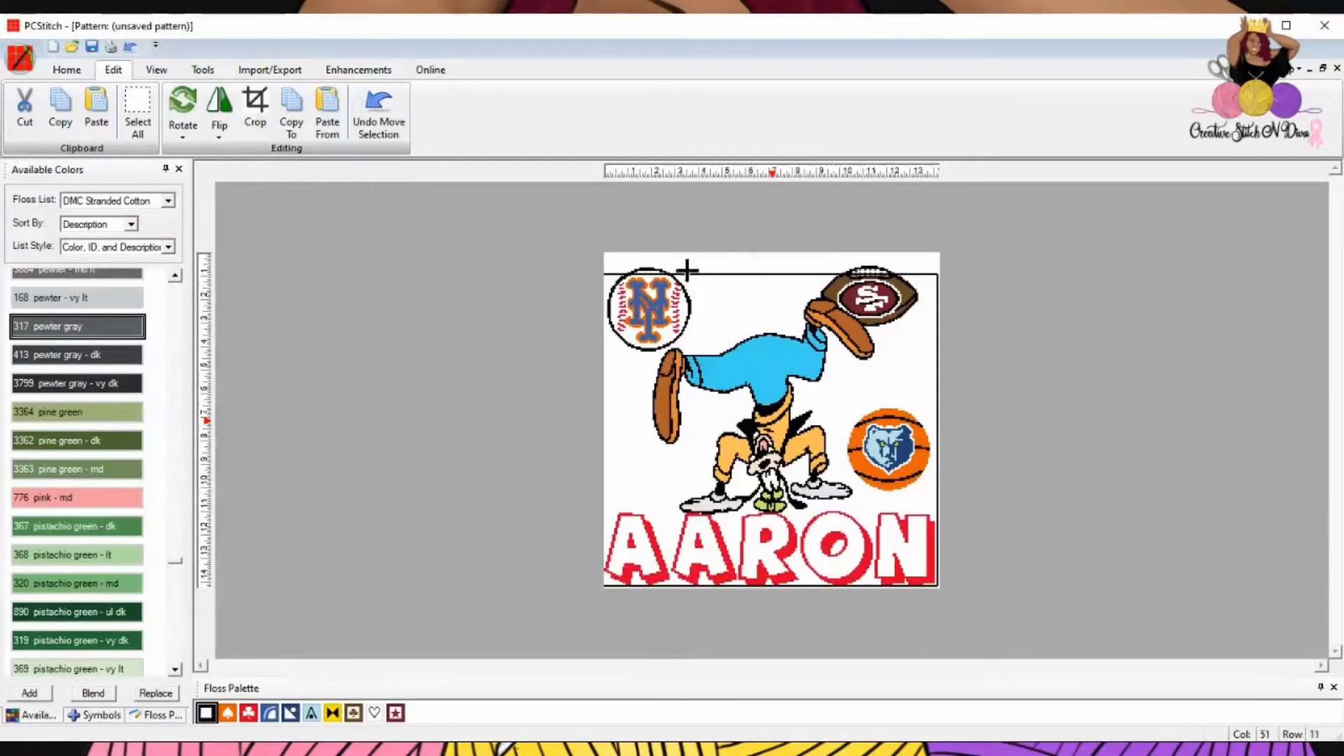
pyautogui.rightClick(734, 353)
pyautogui.click(768, 361)
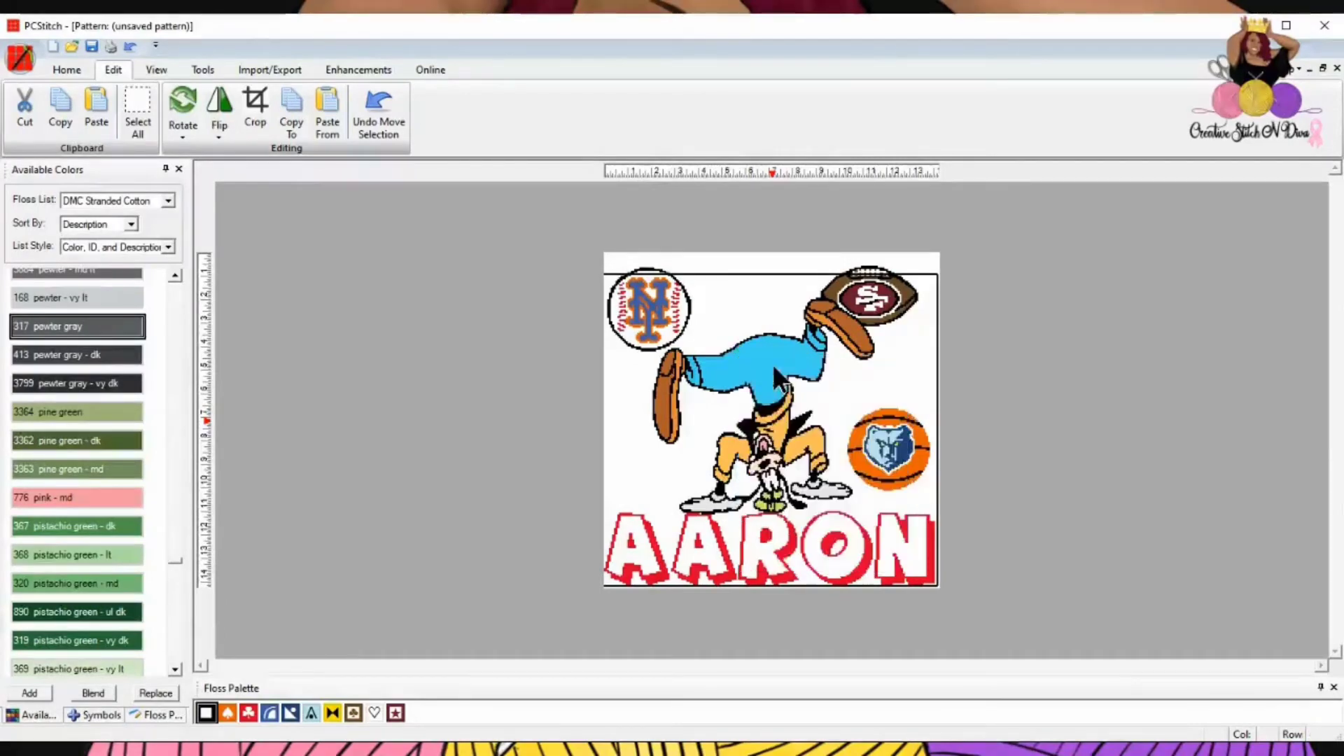
# - Select the baseball logo and move it from the upper left corner inward toward the football
pyautogui.moveTo(751, 365); pyautogui.dragTo(532, 144)
pyautogui.moveTo(675, 312); pyautogui.dragTo(731, 315)
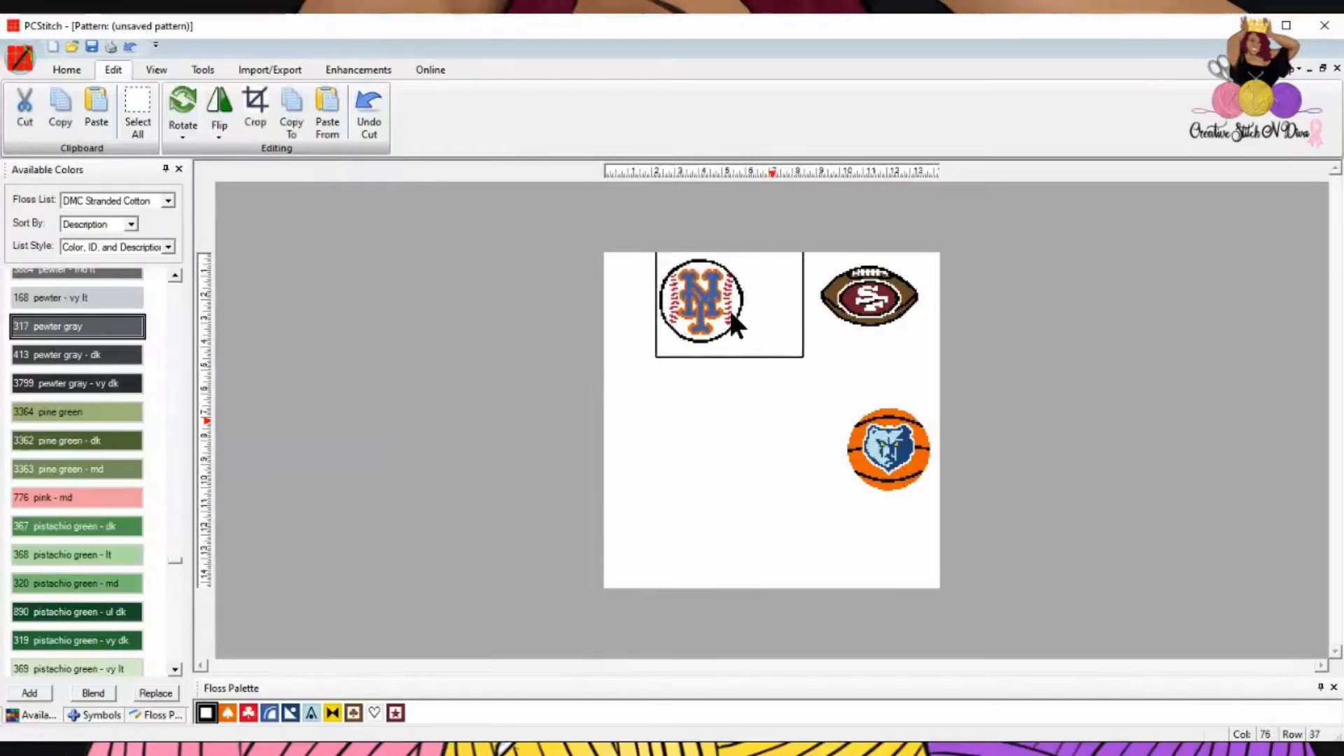
pyautogui.click(706, 456)
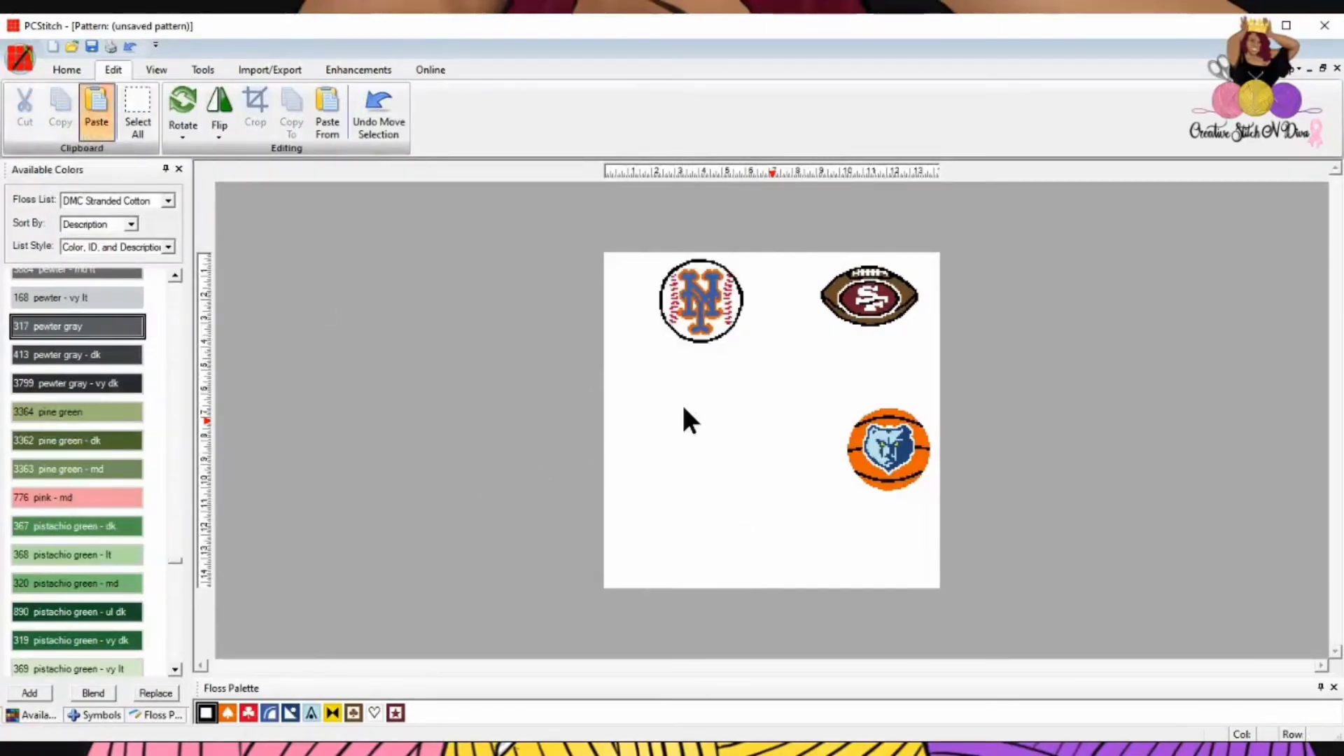
# - Paste Goofy with the name lettering among the rearranged logos, align it to the pattern's bottom edge and release the selection
pyautogui.hotkey('ctrl', 'v')
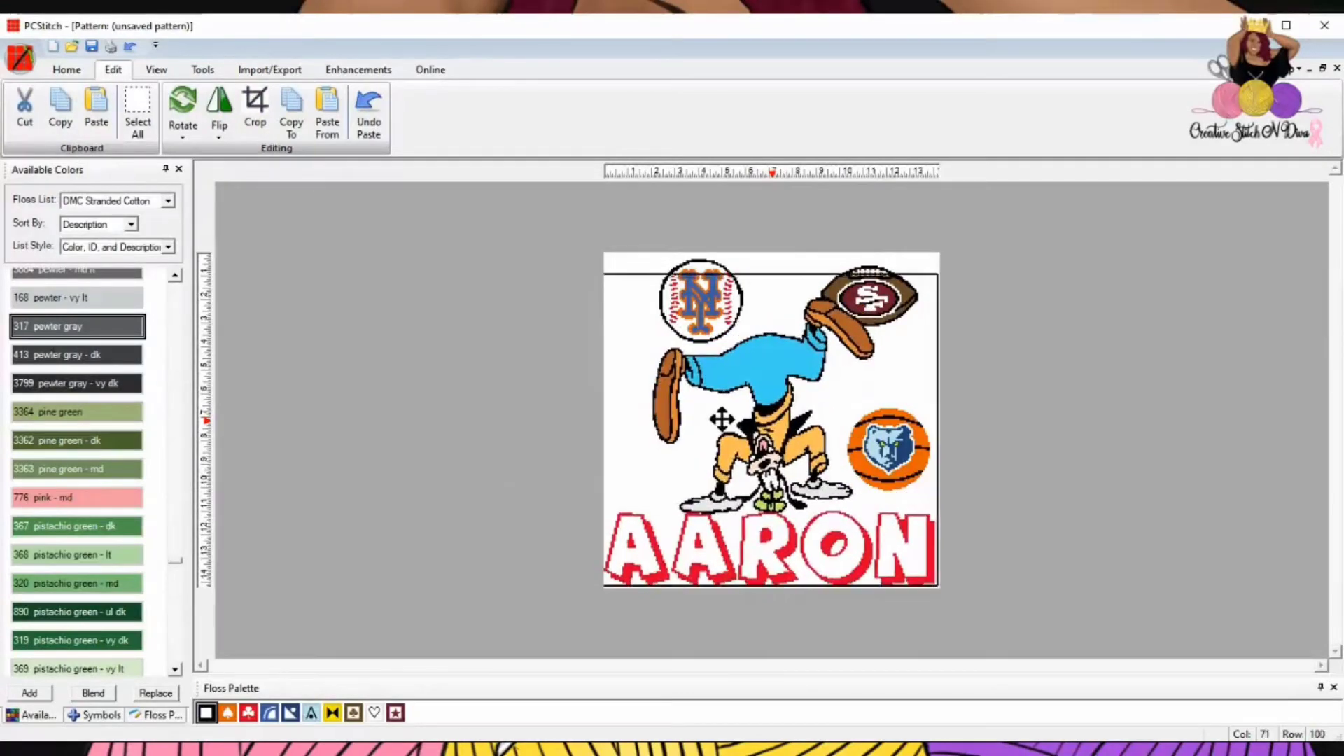
pyautogui.click(721, 420)
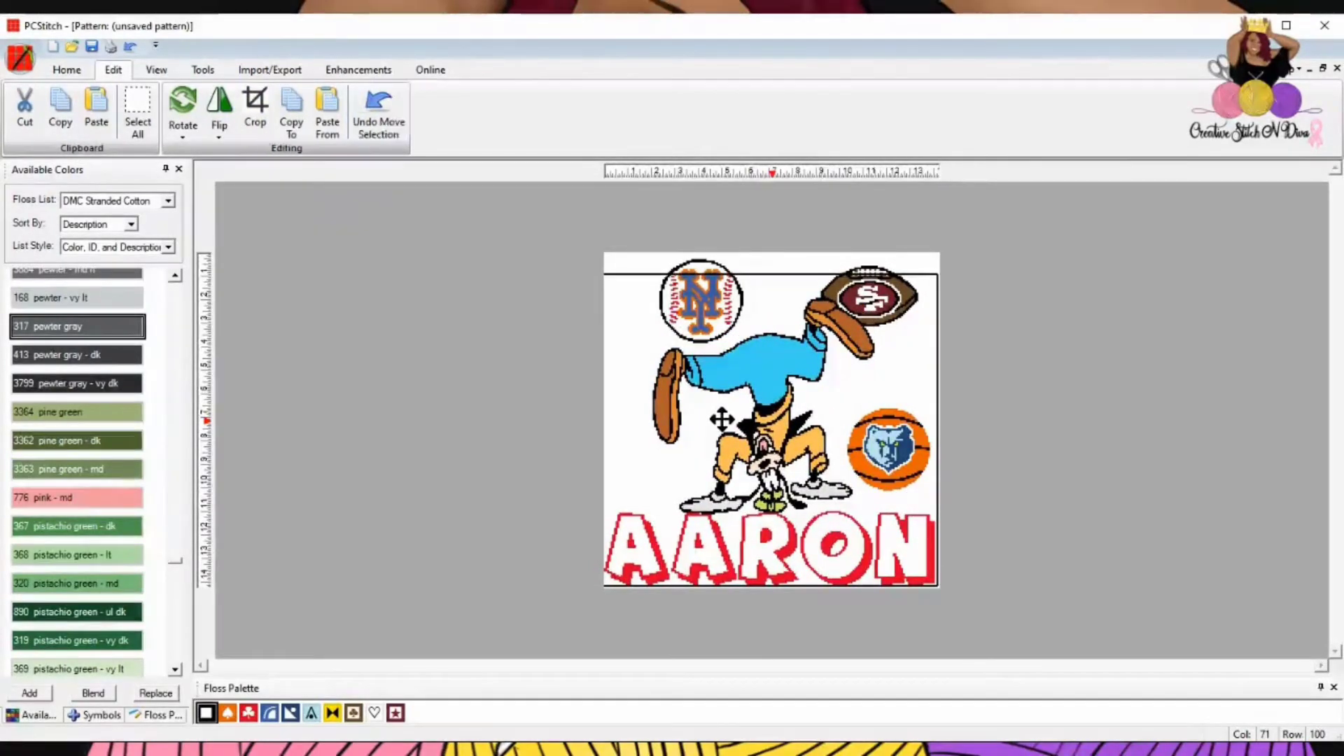
pyautogui.moveTo(721, 420); pyautogui.dragTo(721, 422)
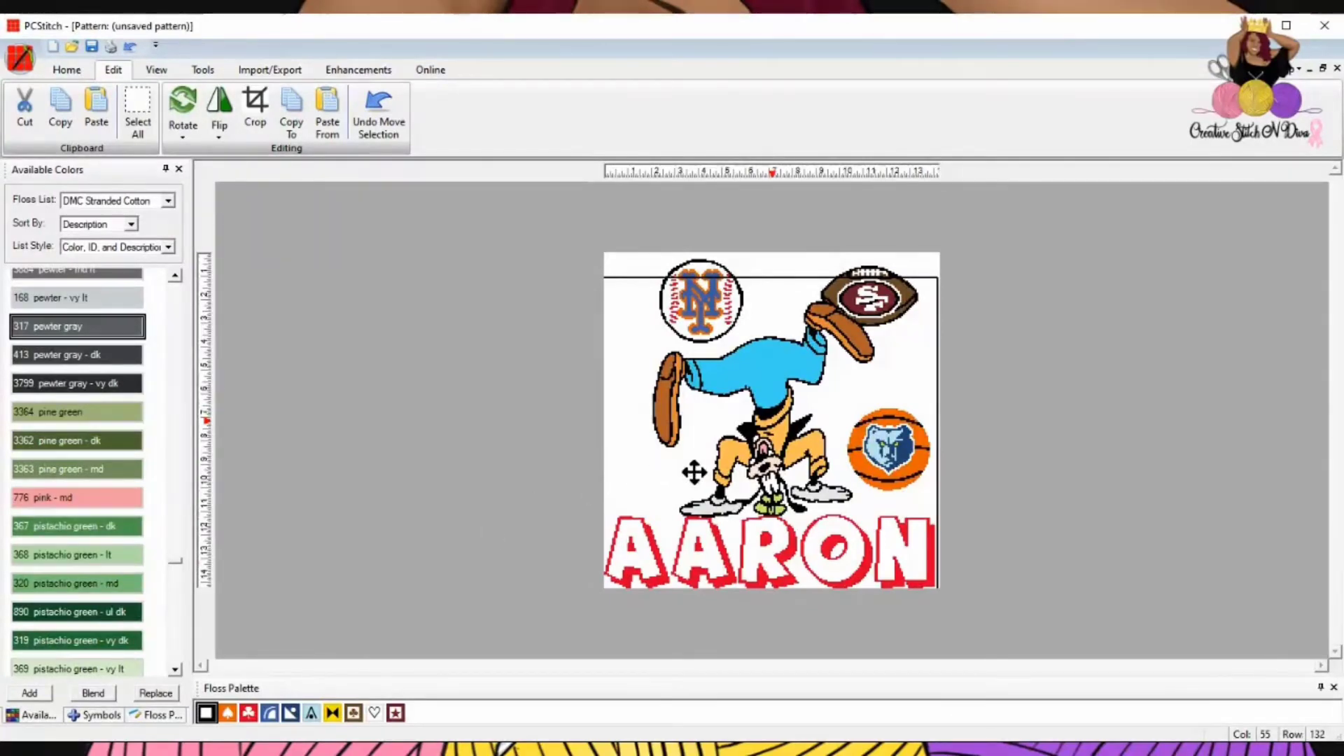
pyautogui.moveTo(694, 473); pyautogui.dragTo(693, 470)
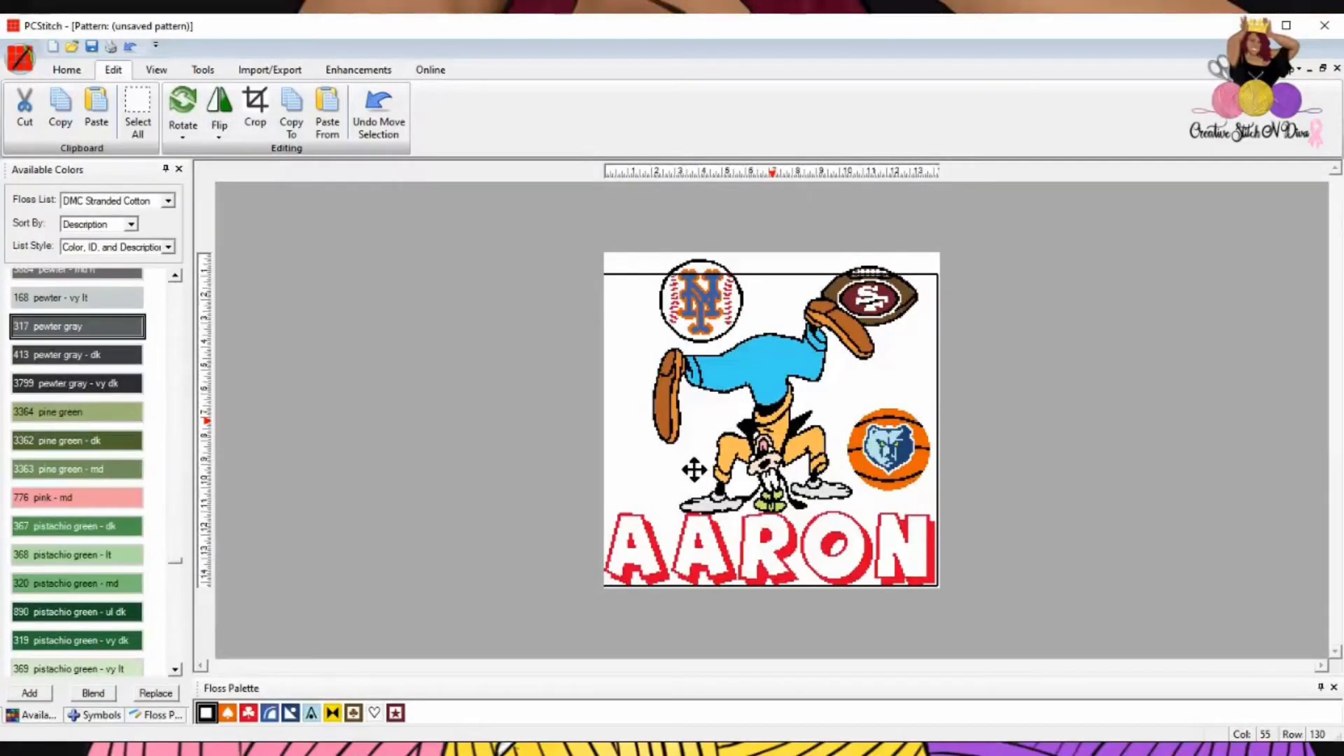
pyautogui.moveTo(693, 469); pyautogui.dragTo(694, 471)
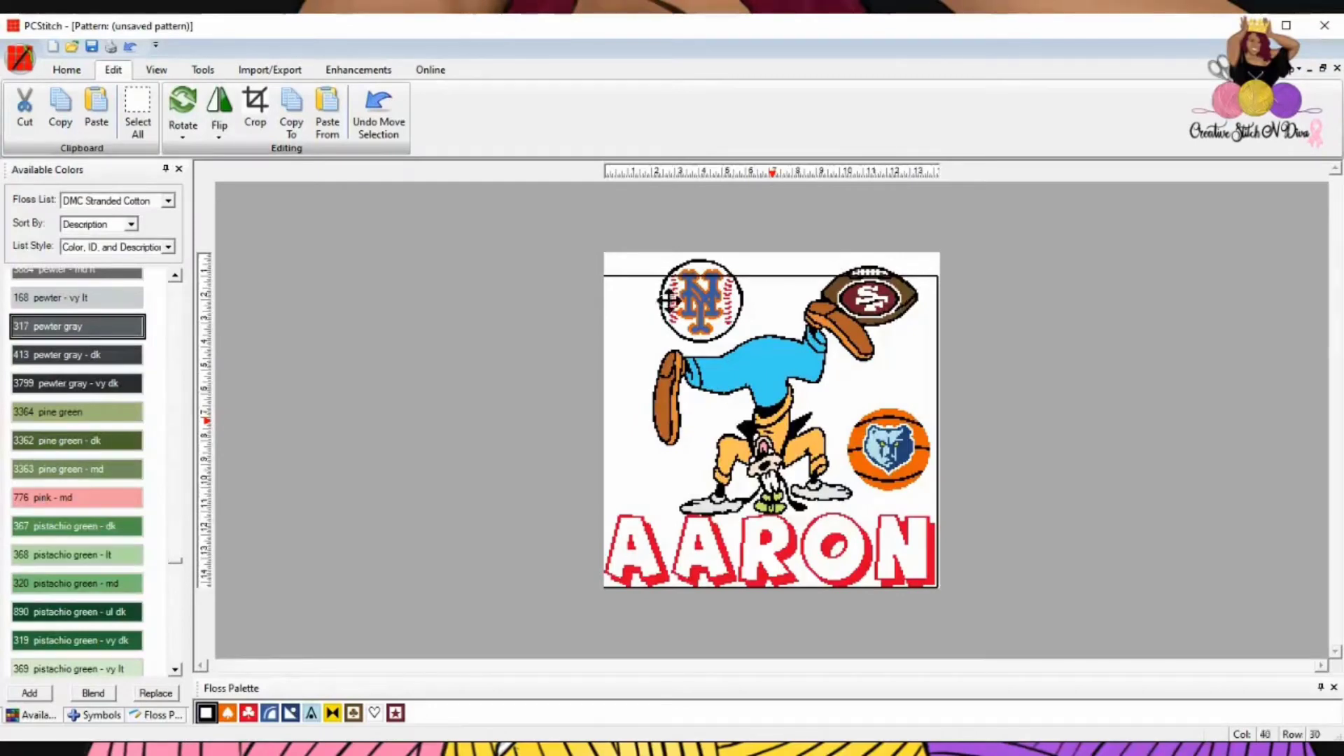
pyautogui.press('Delete')
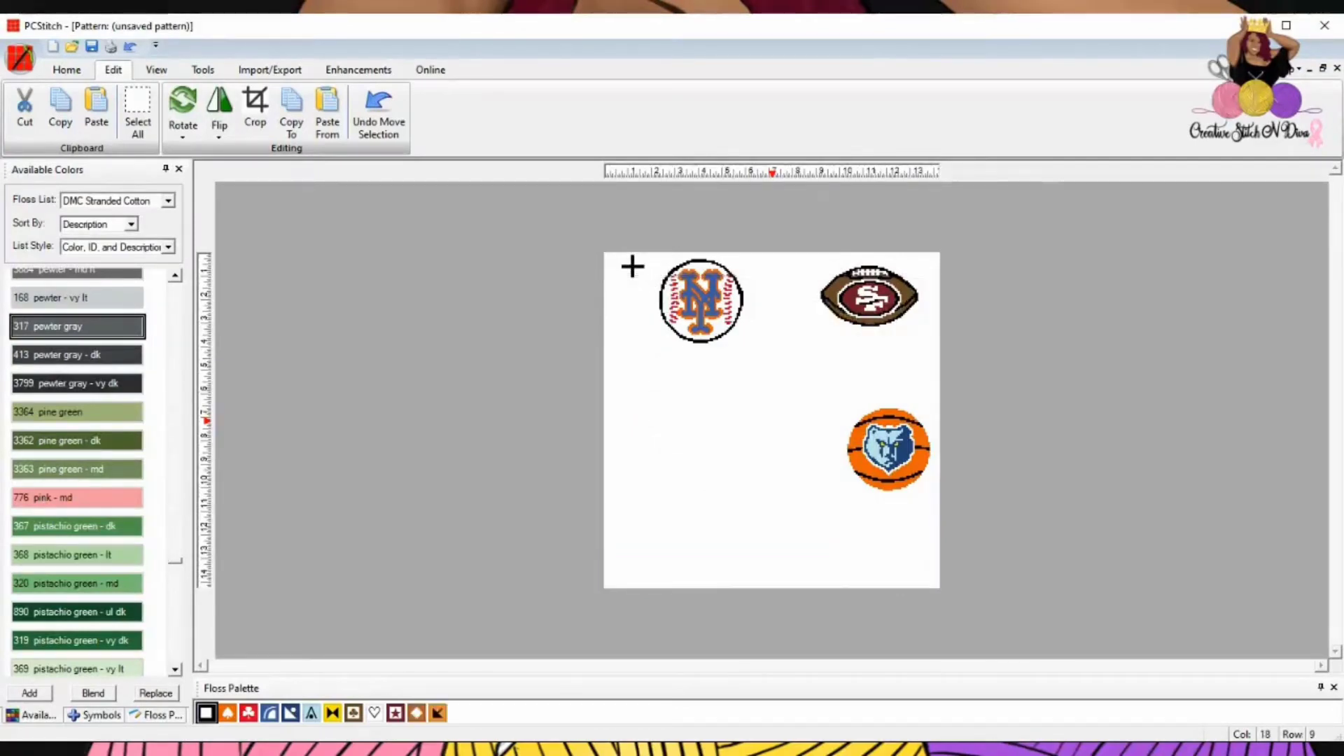
pyautogui.hotkey('ctrl', 'z')
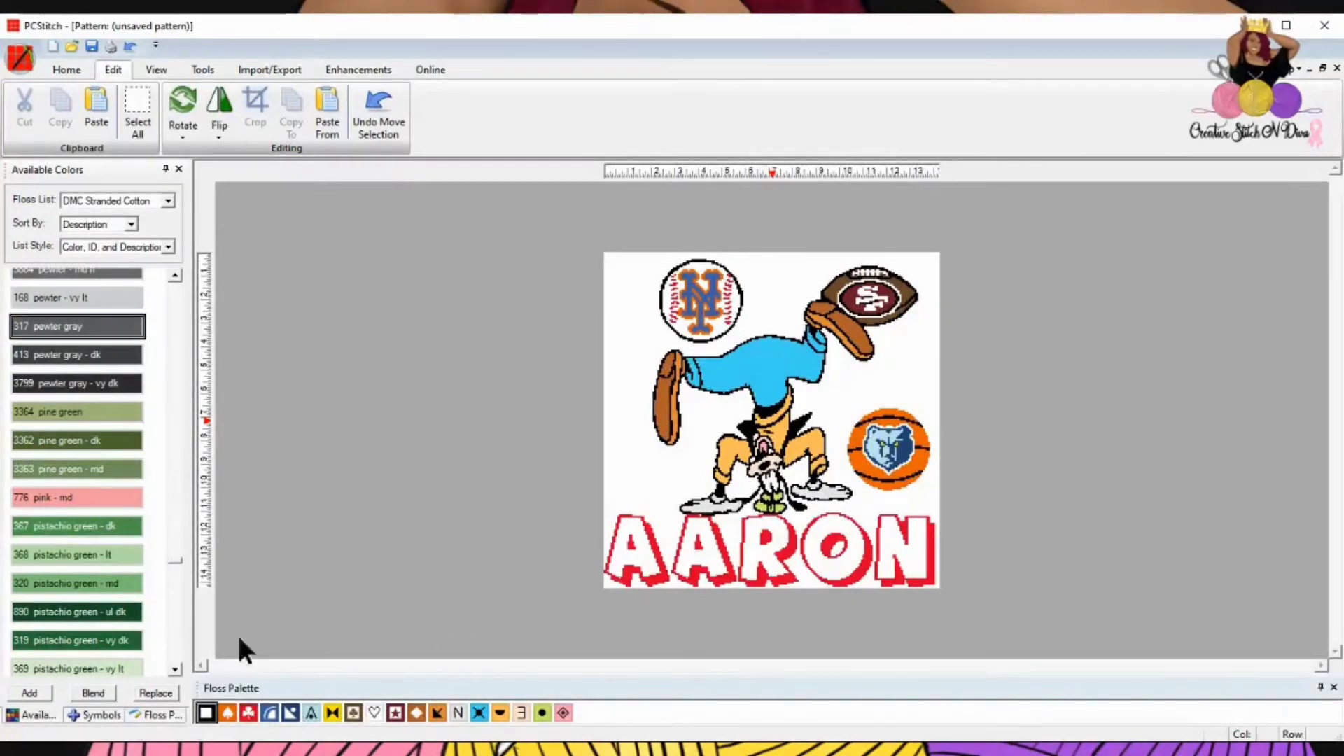
# - Add the DMC floss color 498 christmas red - dk to the floss palette
pyautogui.moveTo(170, 556); pyautogui.dragTo(200, 384)
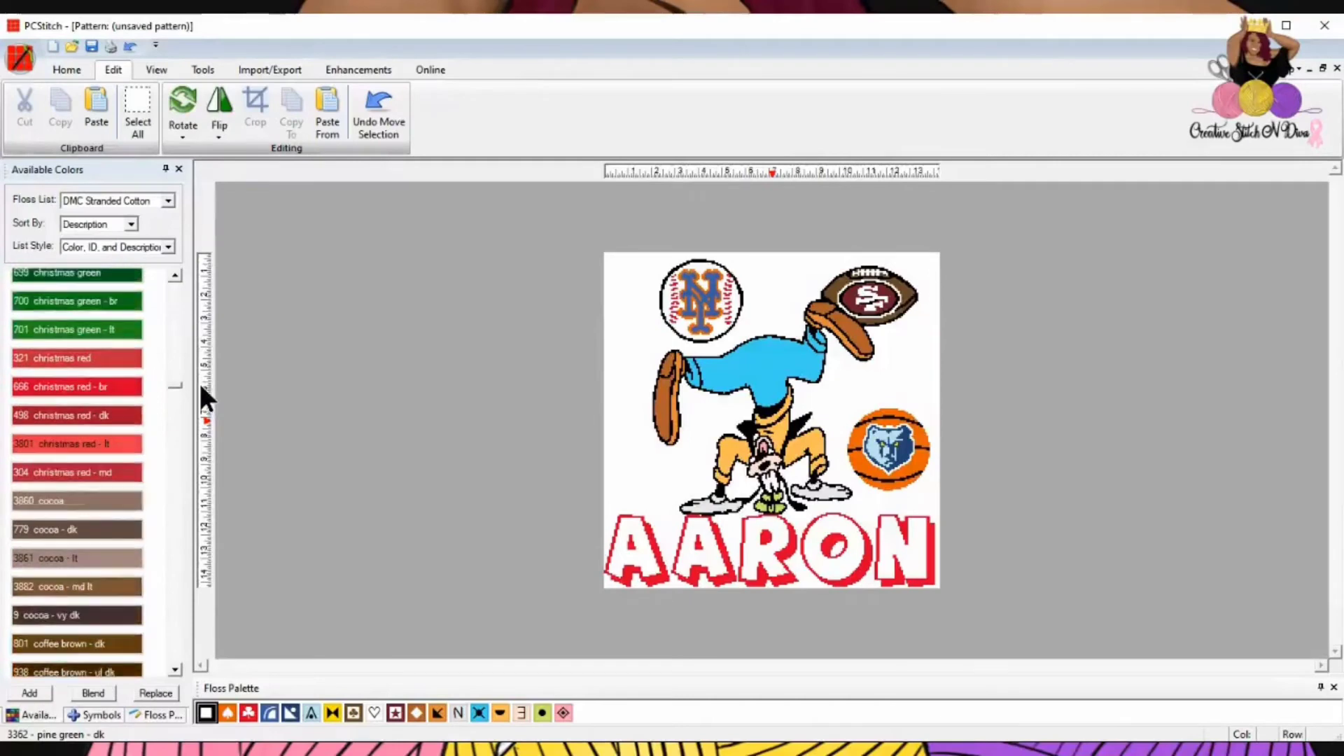
pyautogui.doubleClick(95, 412)
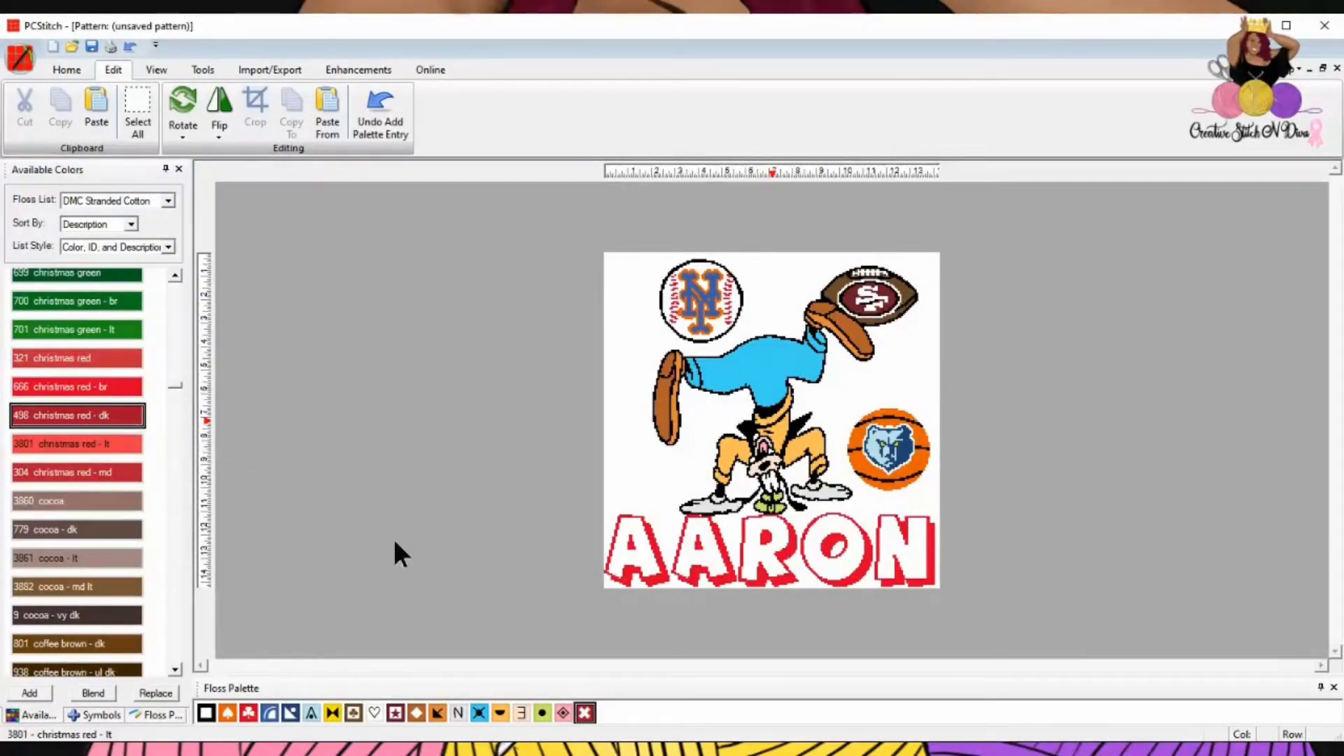
# - Recolor the outline and shadow of the name lettering with floss 498 christmas red - dk and check the result
pyautogui.click(515, 562)
pyautogui.click(194, 63)
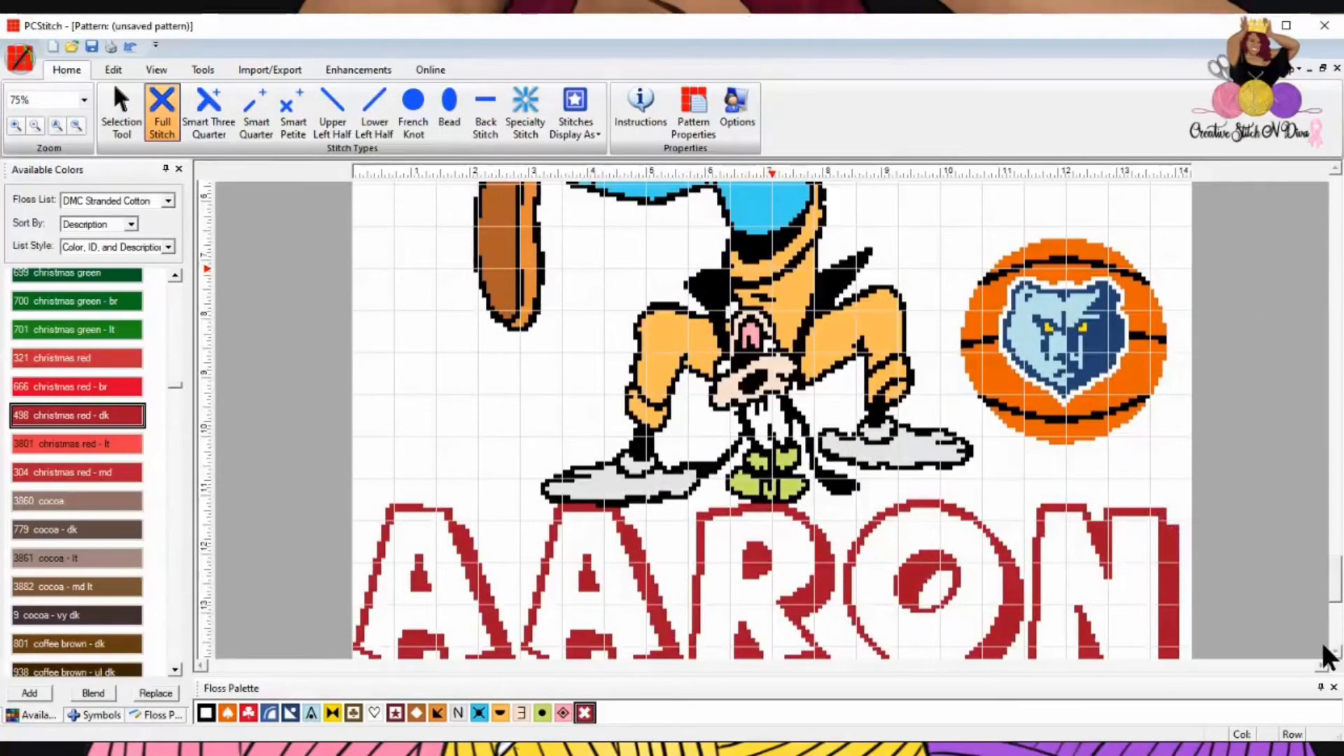
pyautogui.moveTo(1336, 596); pyautogui.dragTo(1337, 638)
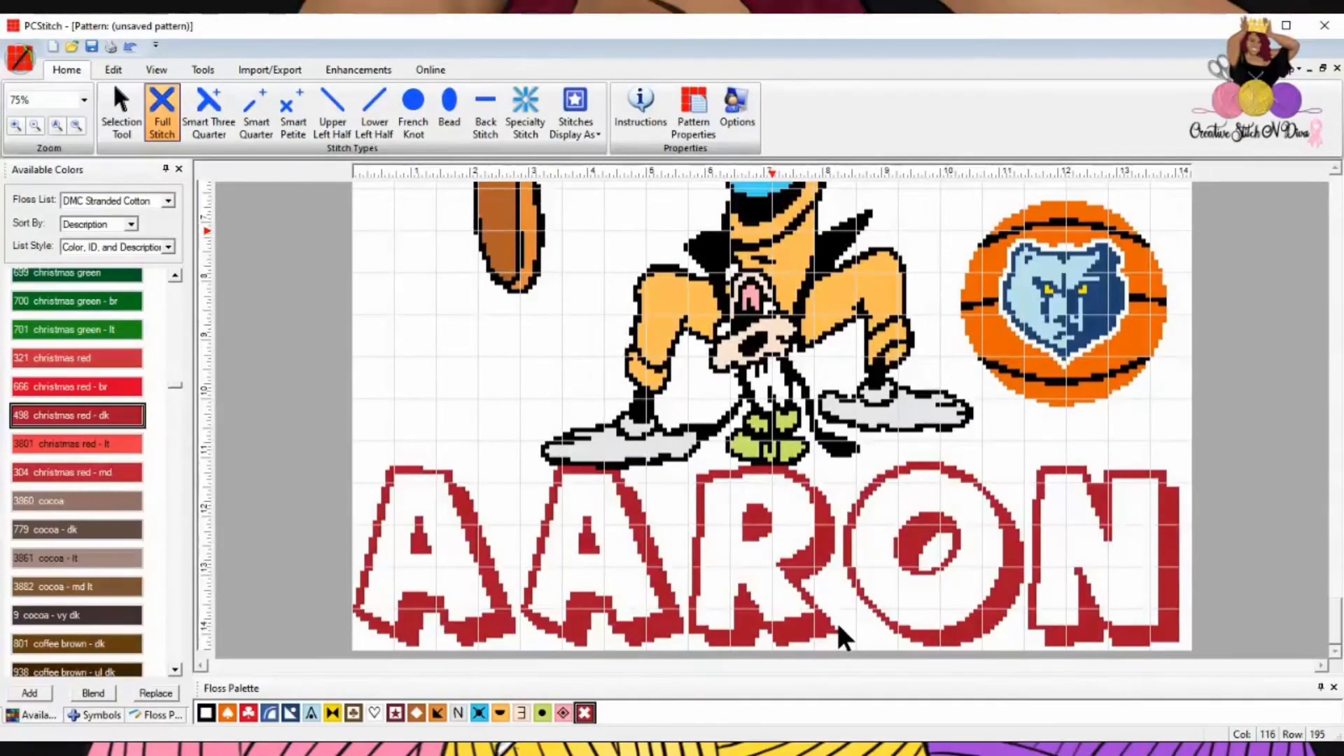
pyautogui.click(34, 126)
pyautogui.click(34, 126)
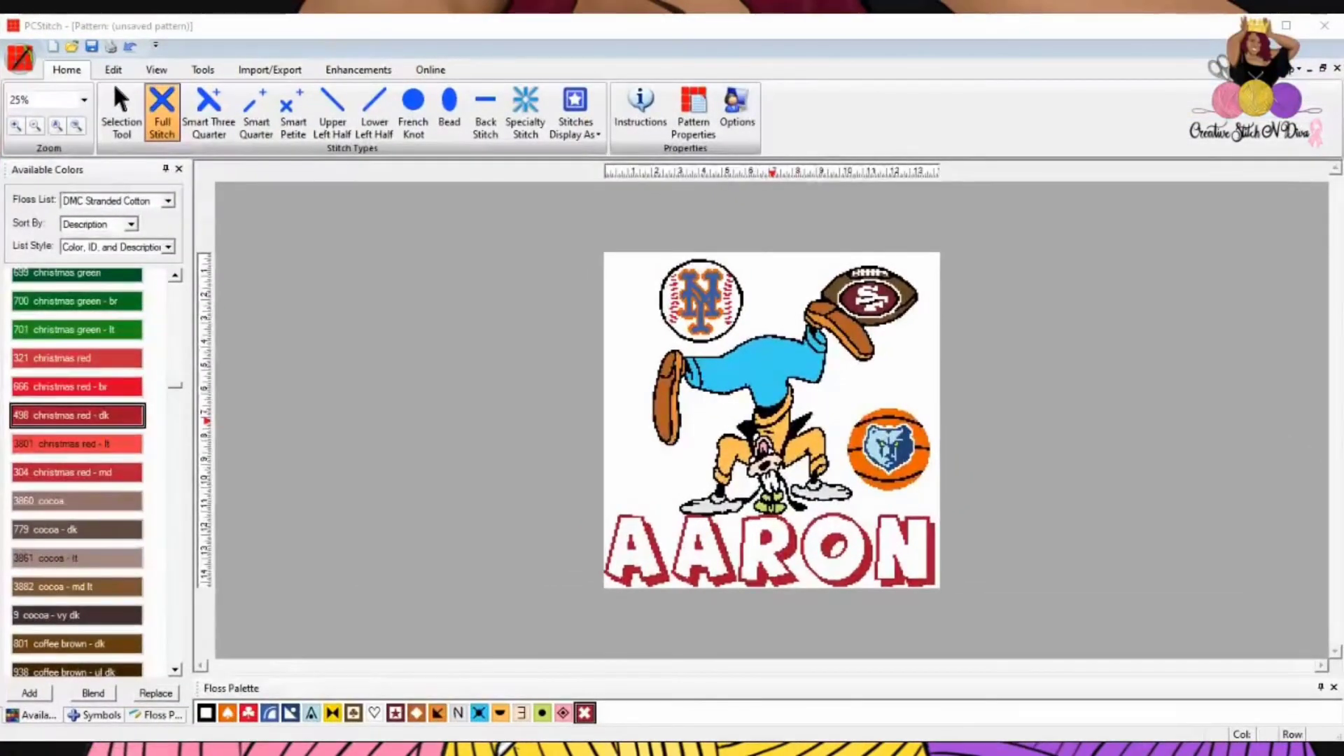
# - Fill the white interiors of all five name letters with floss color 666 christmas red - br using Paint
pyautogui.hotkey('alt', 'Tab')
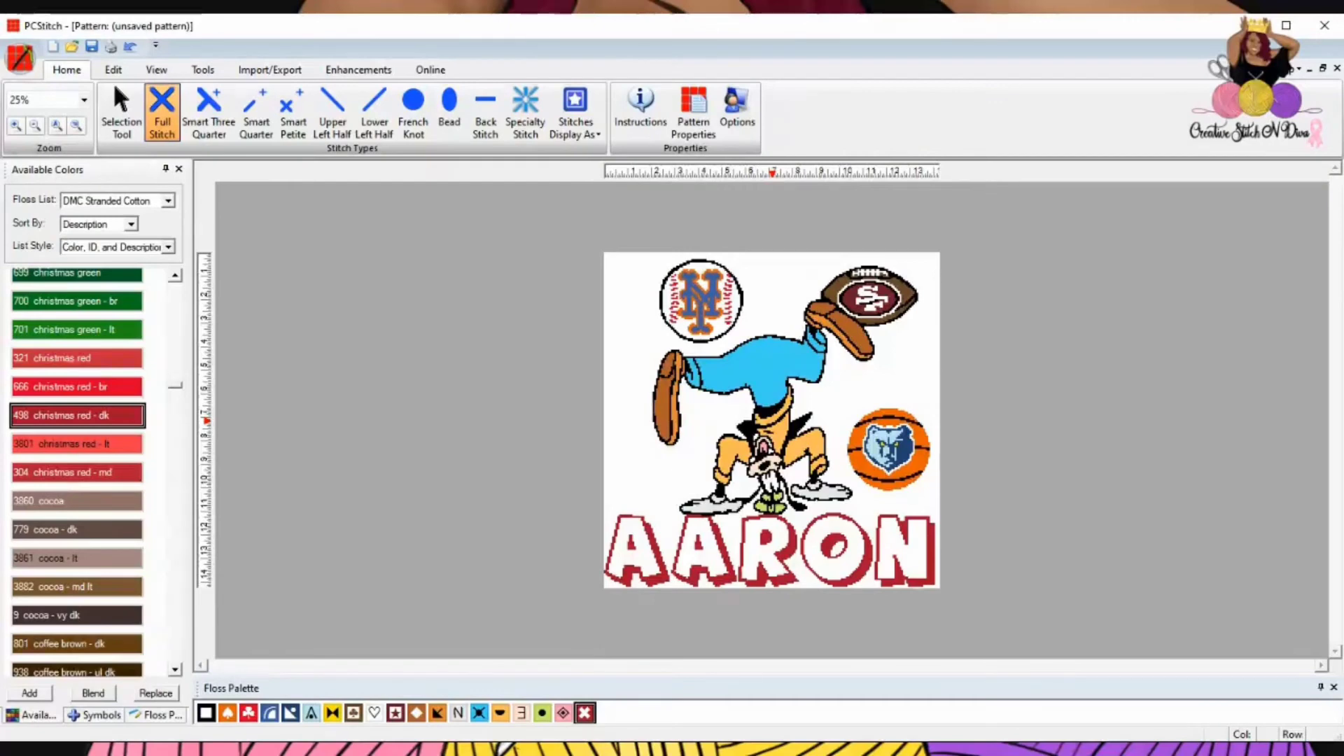
pyautogui.click(248, 712)
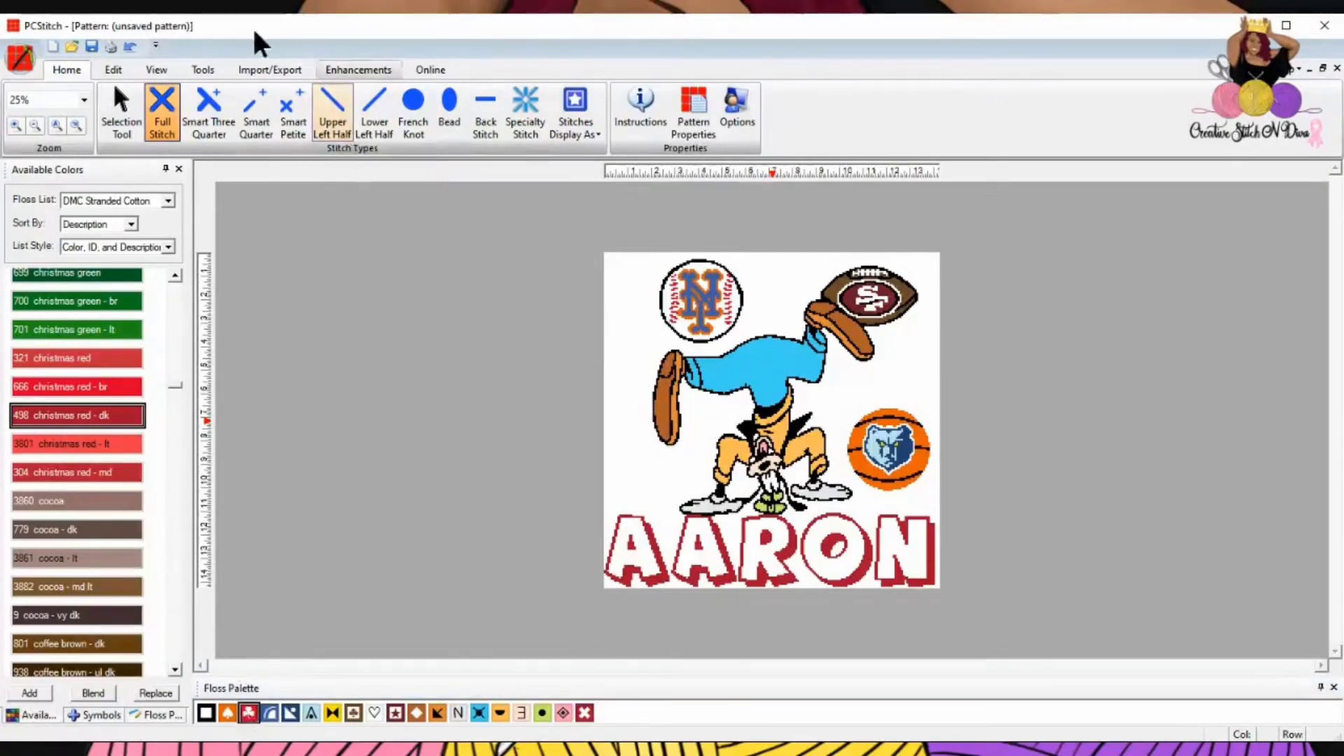
pyautogui.click(203, 69)
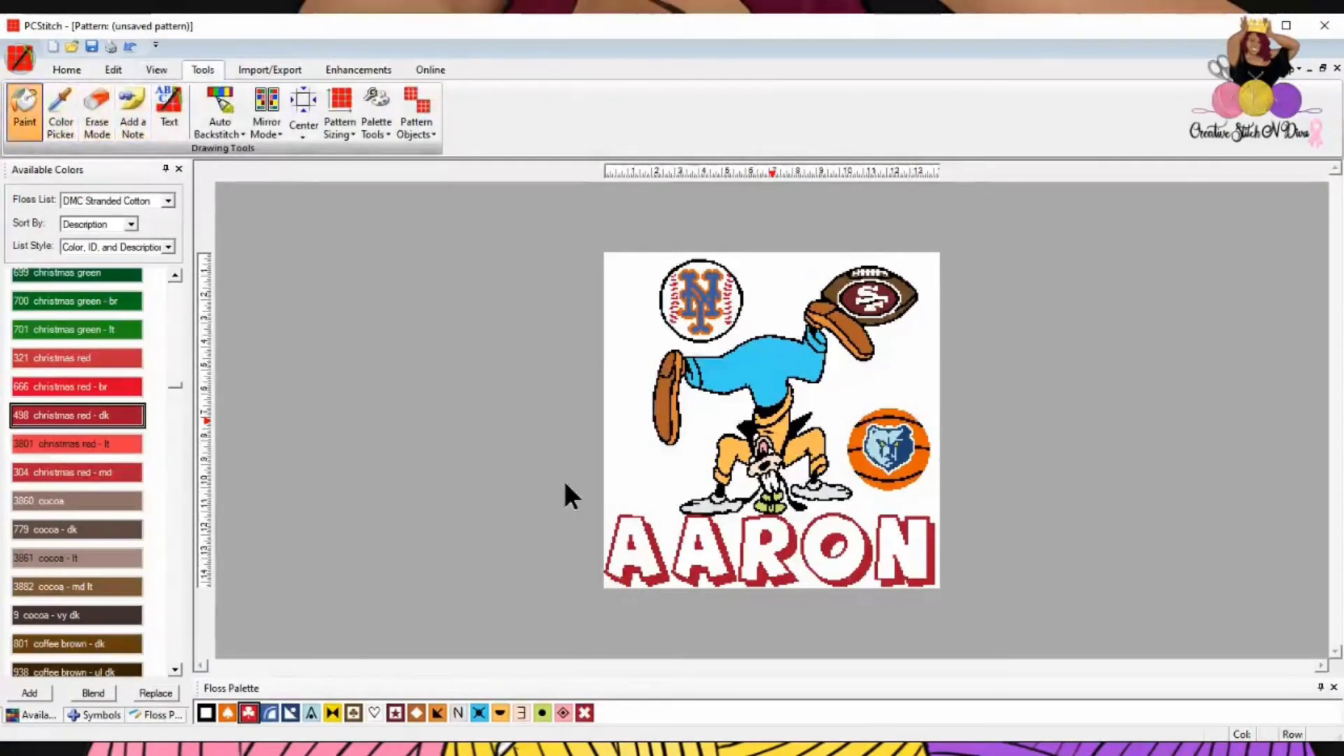
pyautogui.click(624, 528)
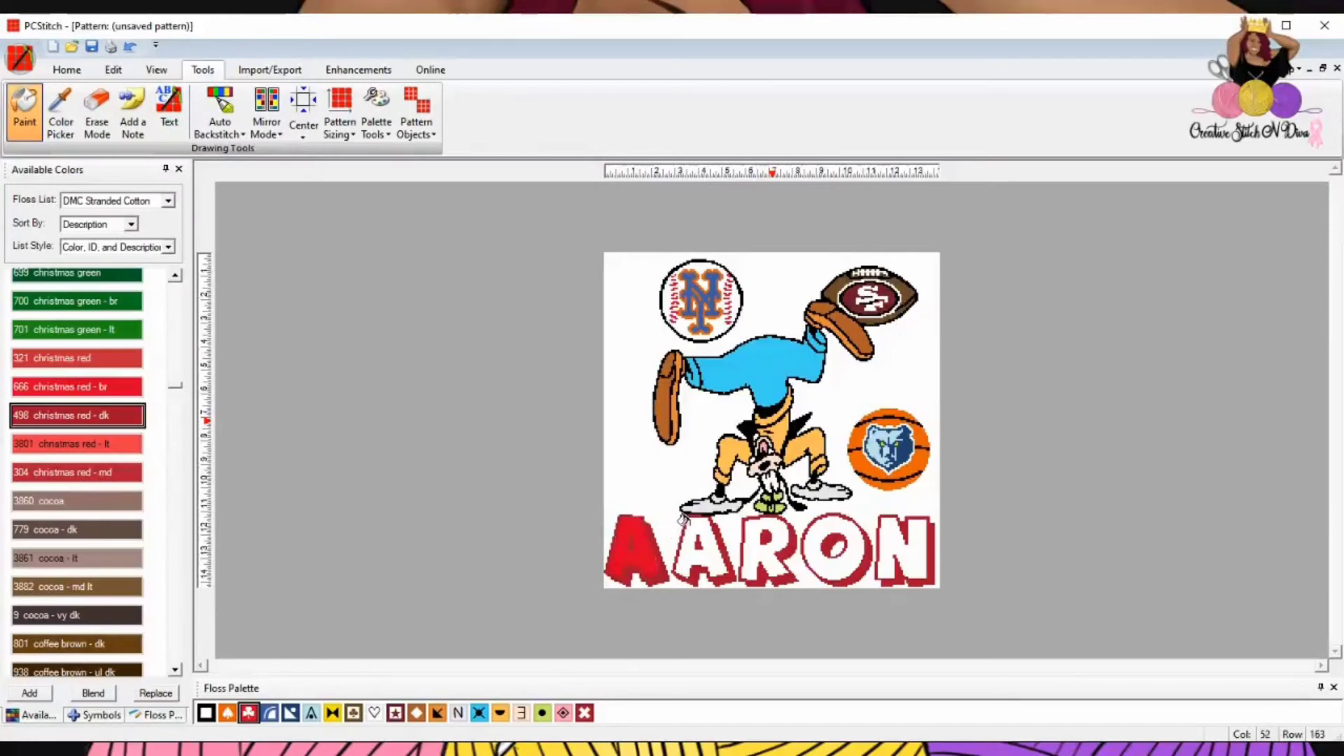
pyautogui.click(682, 518)
pyautogui.click(748, 526)
pyautogui.click(814, 530)
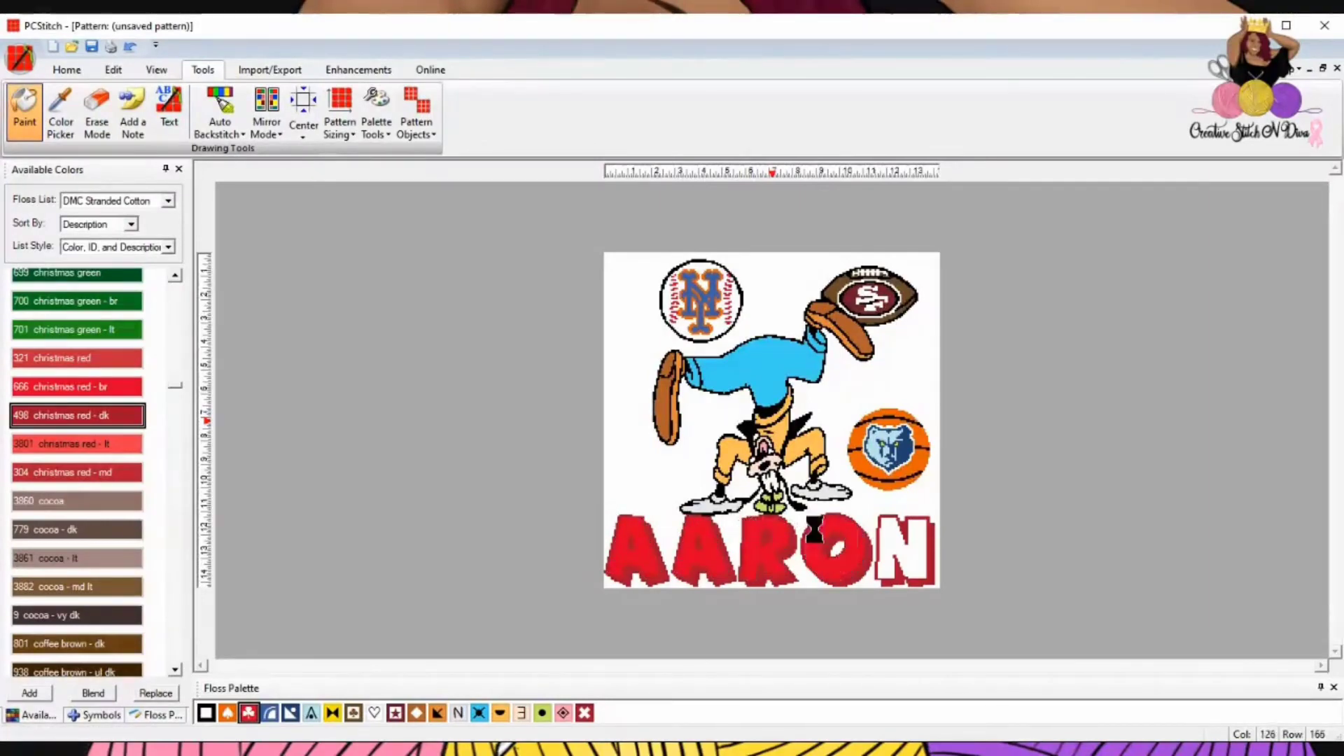
pyautogui.click(889, 550)
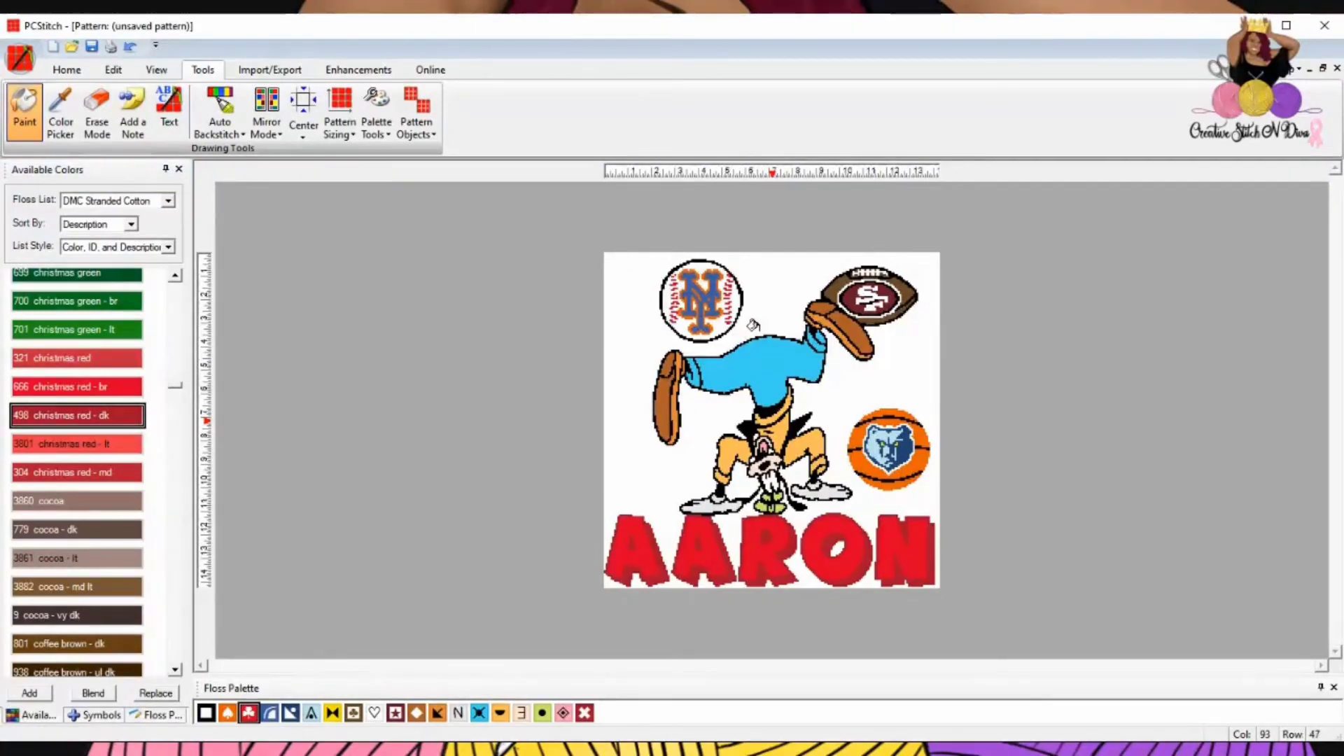
# - Try moving the baseball logo slightly farther from the football, and undo the move
pyautogui.click(70, 69)
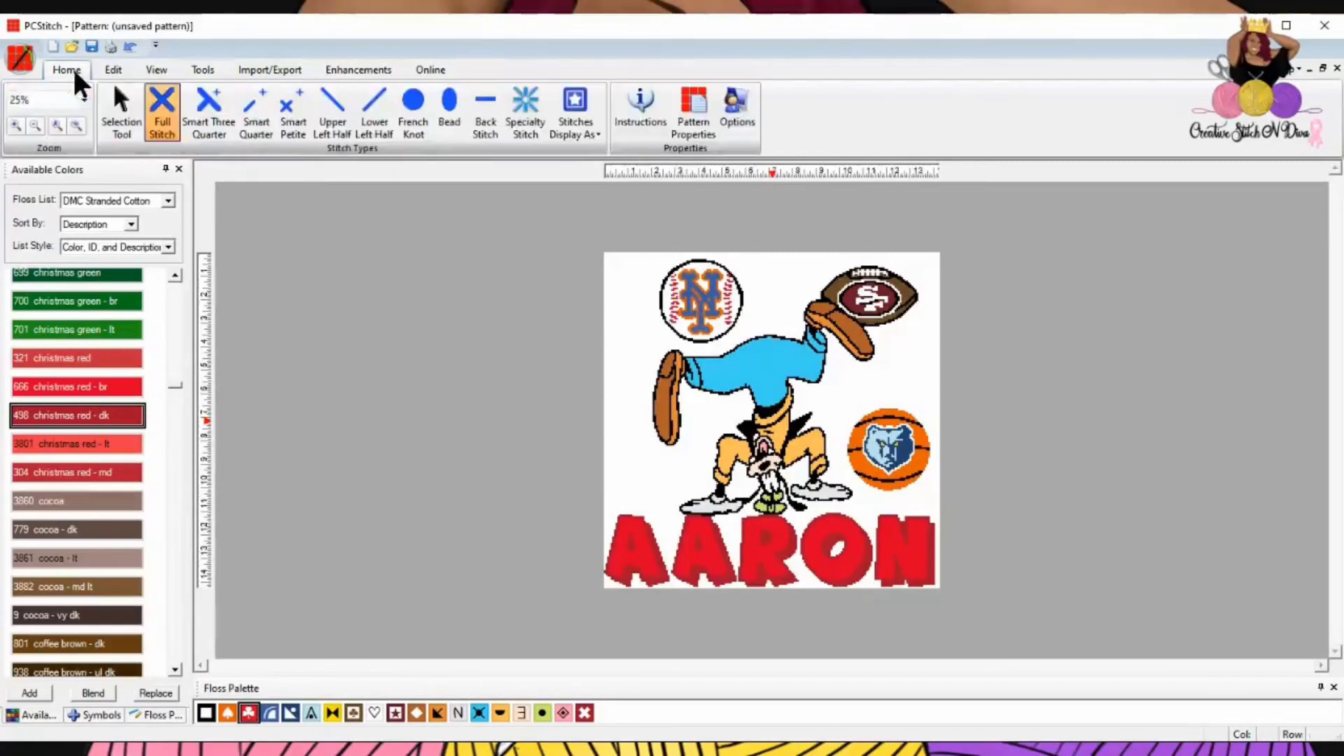
pyautogui.click(120, 107)
pyautogui.moveTo(643, 253); pyautogui.dragTo(710, 341)
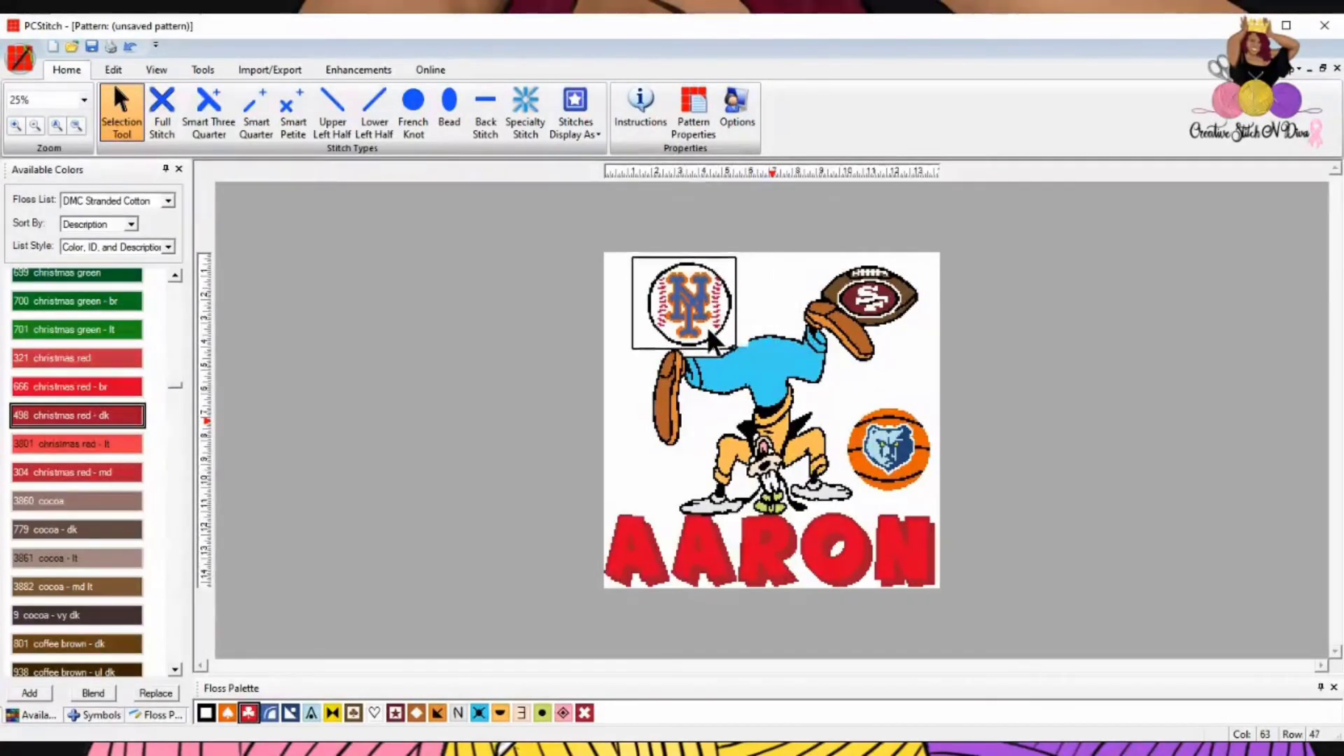
pyautogui.click(760, 290)
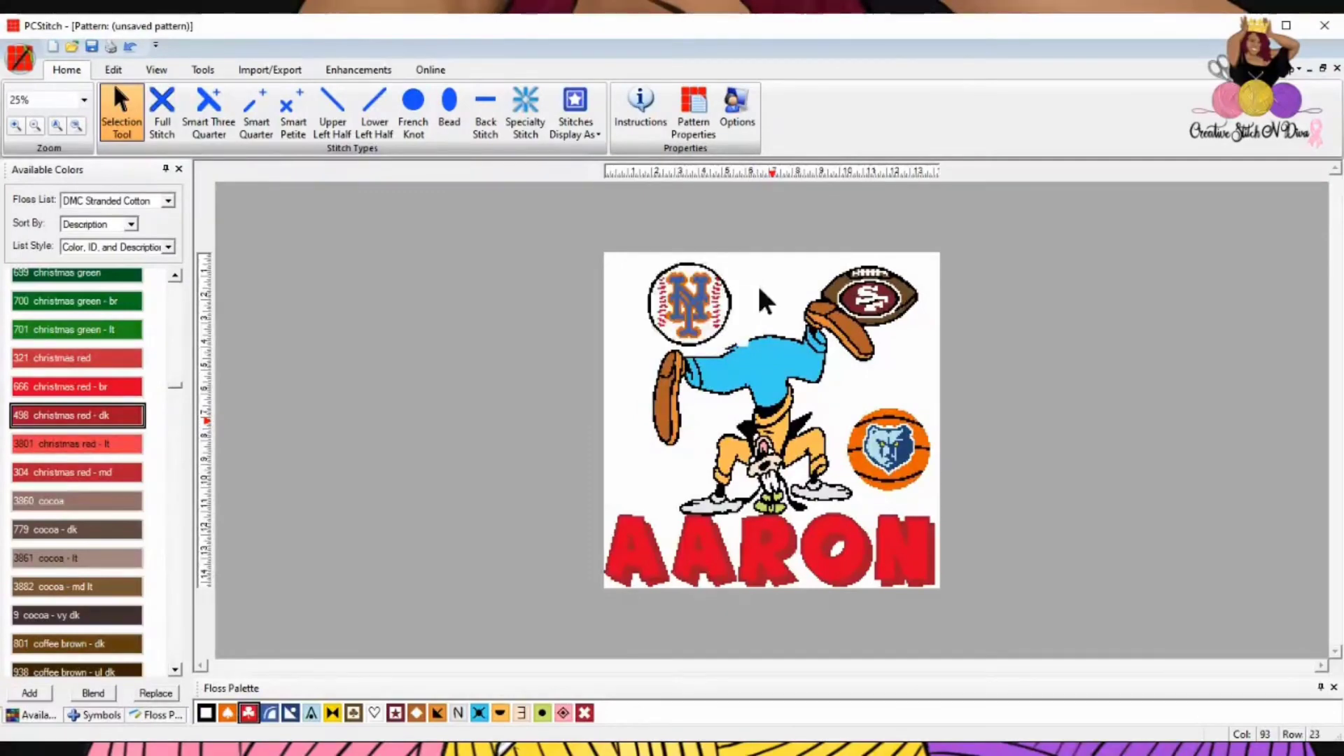
pyautogui.click(131, 47)
pyautogui.click(132, 48)
pyautogui.click(762, 277)
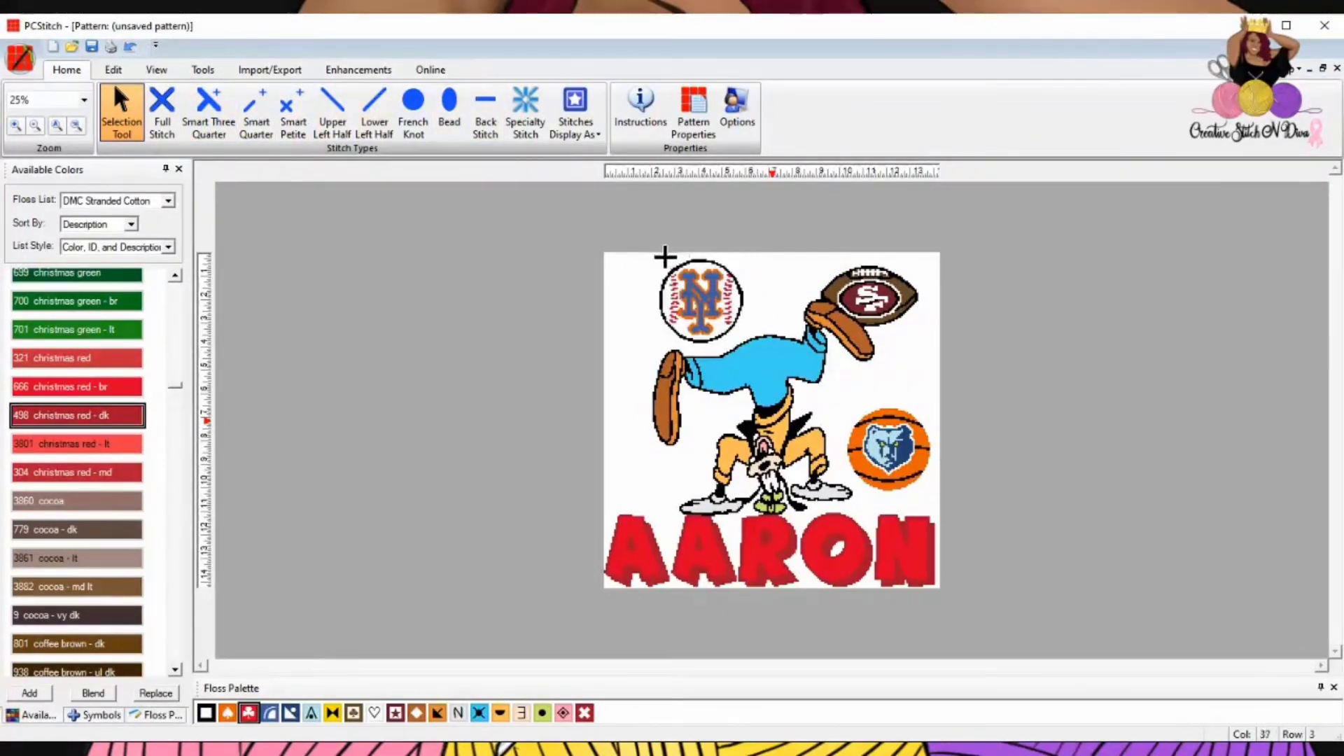
pyautogui.moveTo(652, 256); pyautogui.dragTo(744, 348)
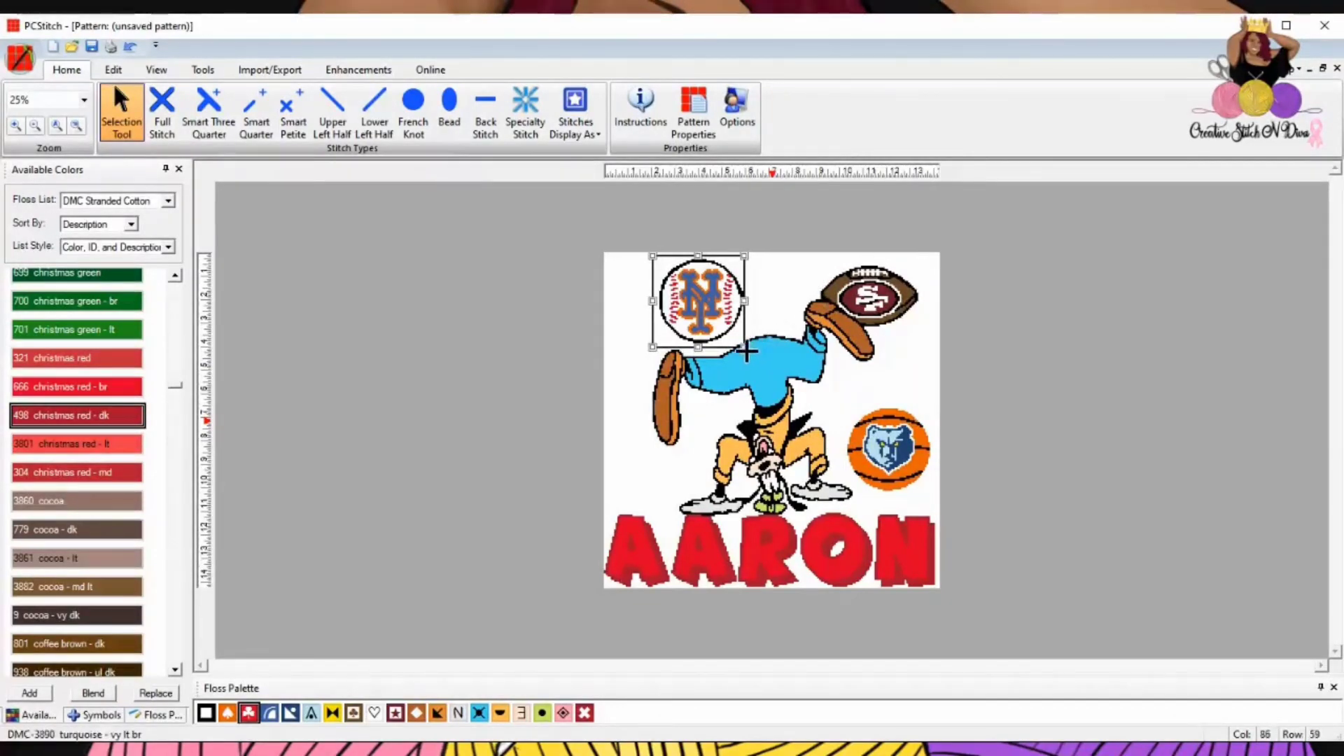
pyautogui.moveTo(740, 348); pyautogui.dragTo(739, 341)
pyautogui.click(780, 305)
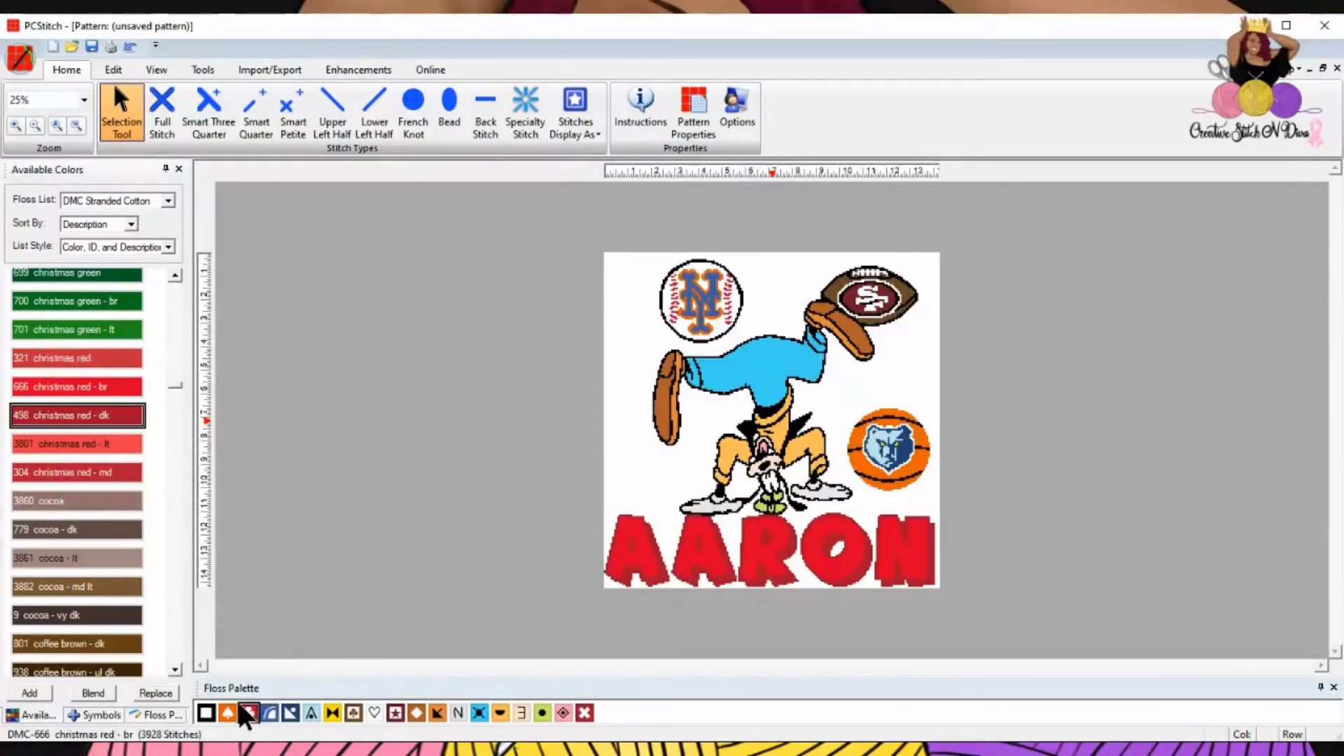
# - Add floss color 3801 christmas red - lt to the palette and replace color 666 christmas red - br with it
pyautogui.doubleClick(105, 445)
pyautogui.moveTo(608, 724); pyautogui.dragTo(250, 721)
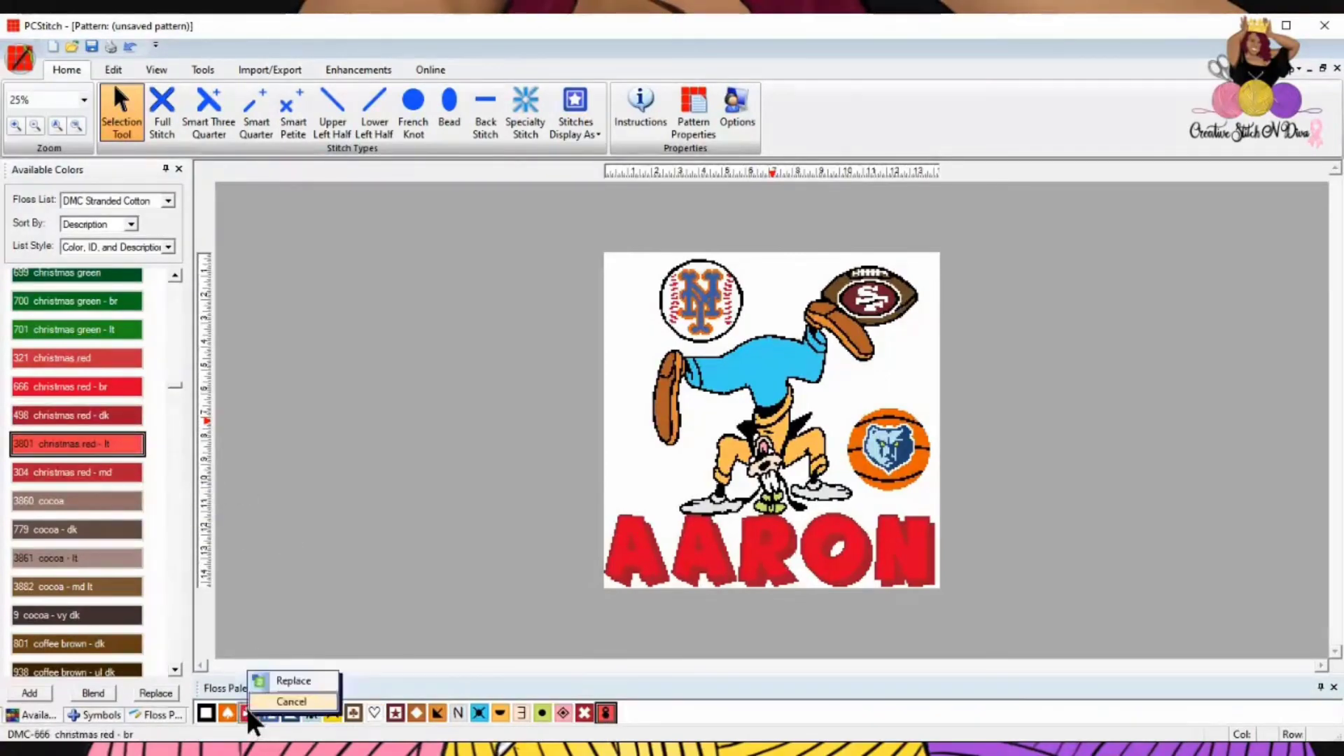
pyautogui.click(270, 681)
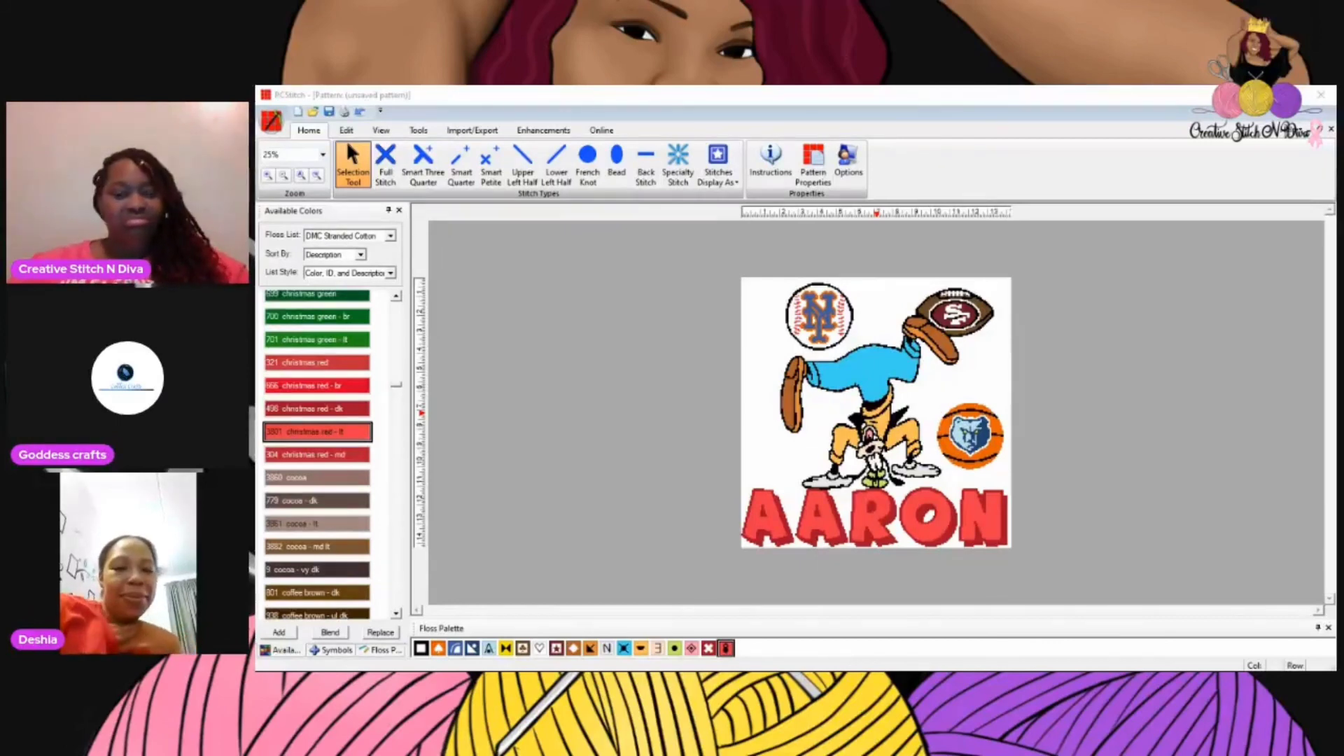
# - Set the title "Goofy and his teams 200x200" in the pattern properties
pyautogui.hotkey('alt', 'Tab')
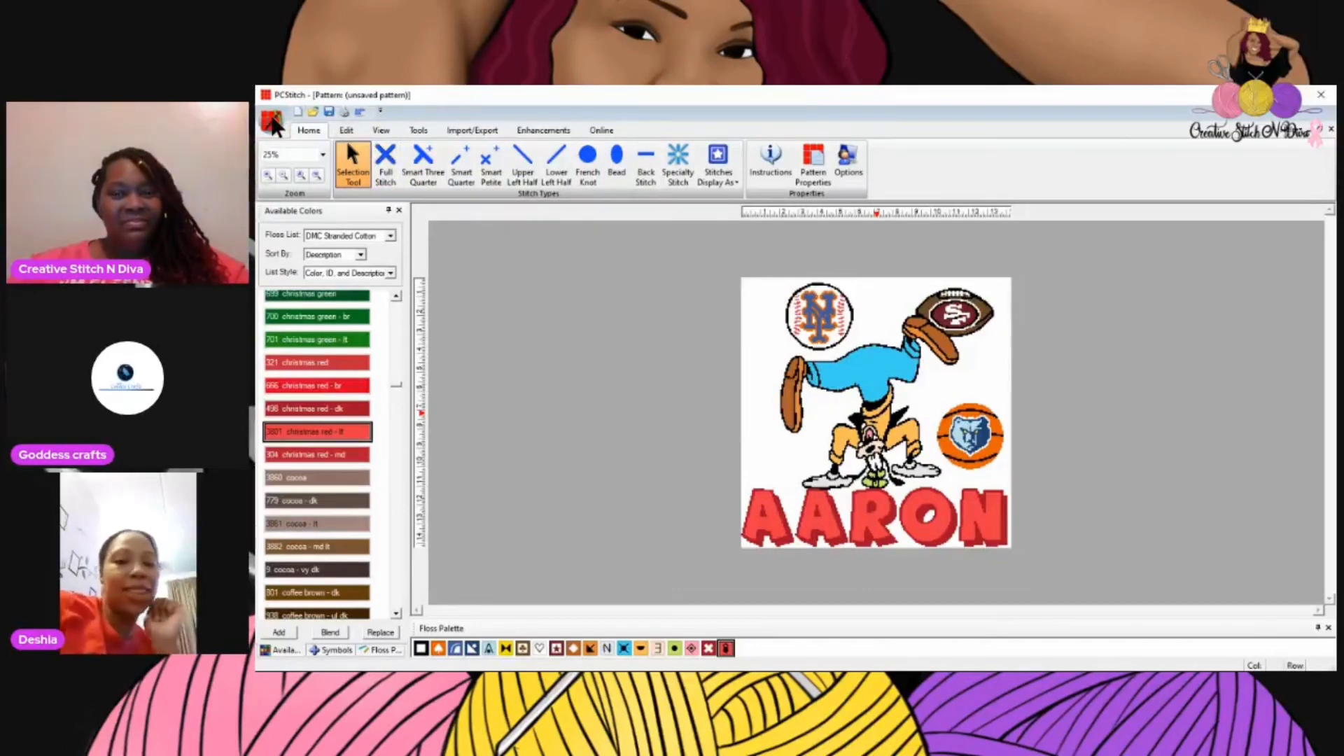
pyautogui.click(814, 168)
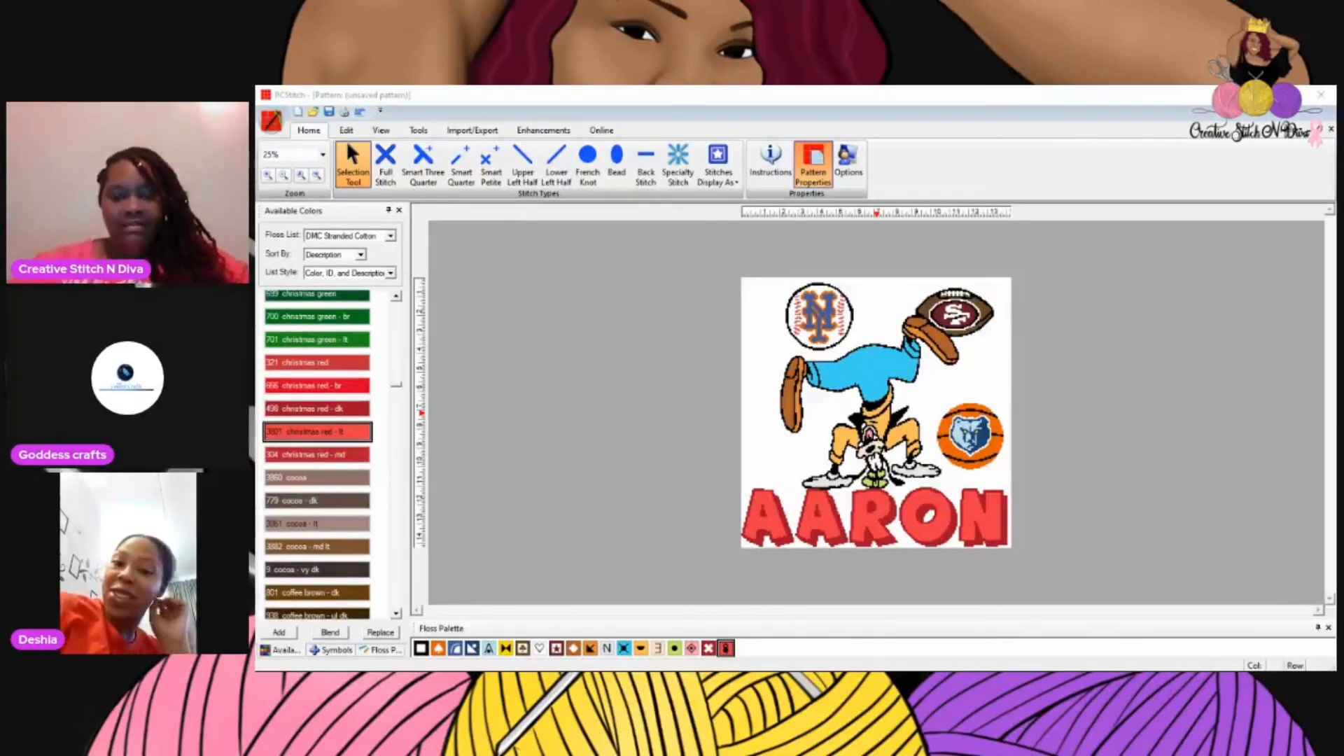
pyautogui.click(888, 266)
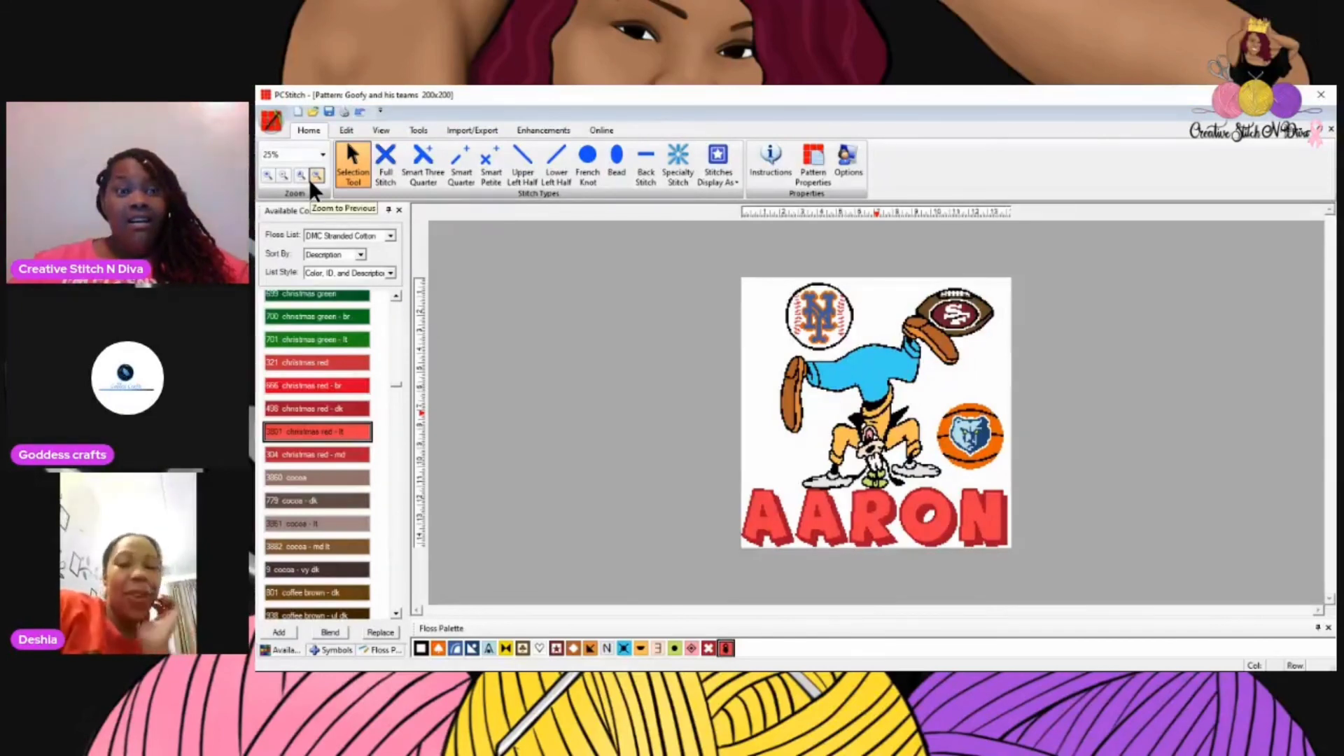
# - Start saving the titled pattern as a new file
pyautogui.click(328, 112)
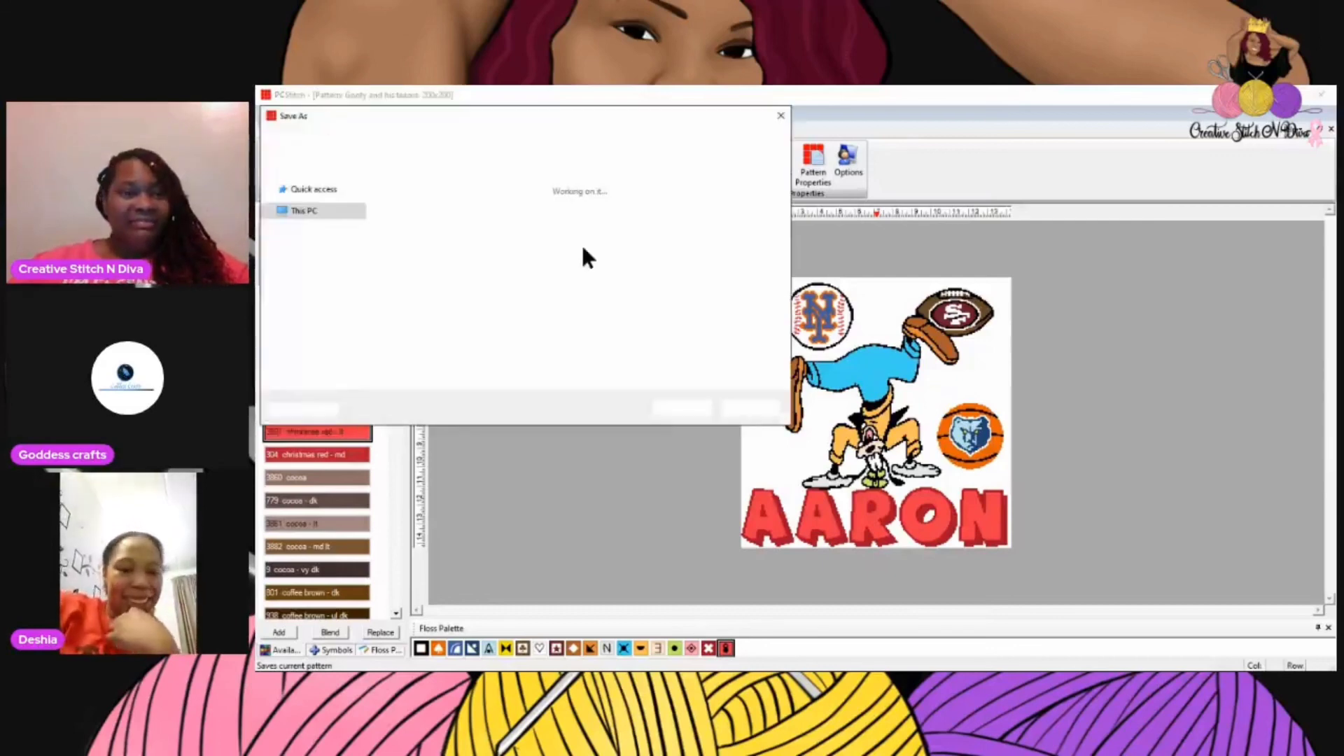